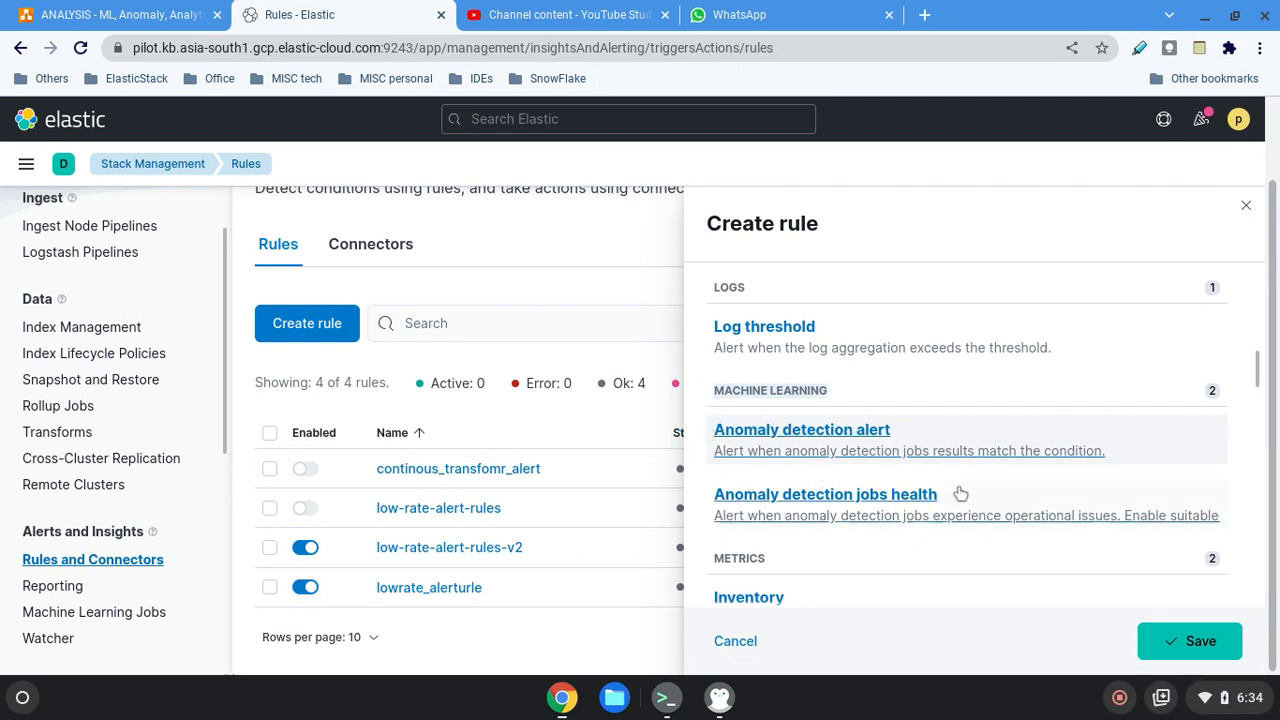
Choose Anomaly detection alert as the type of the new rule.
click(821, 431)
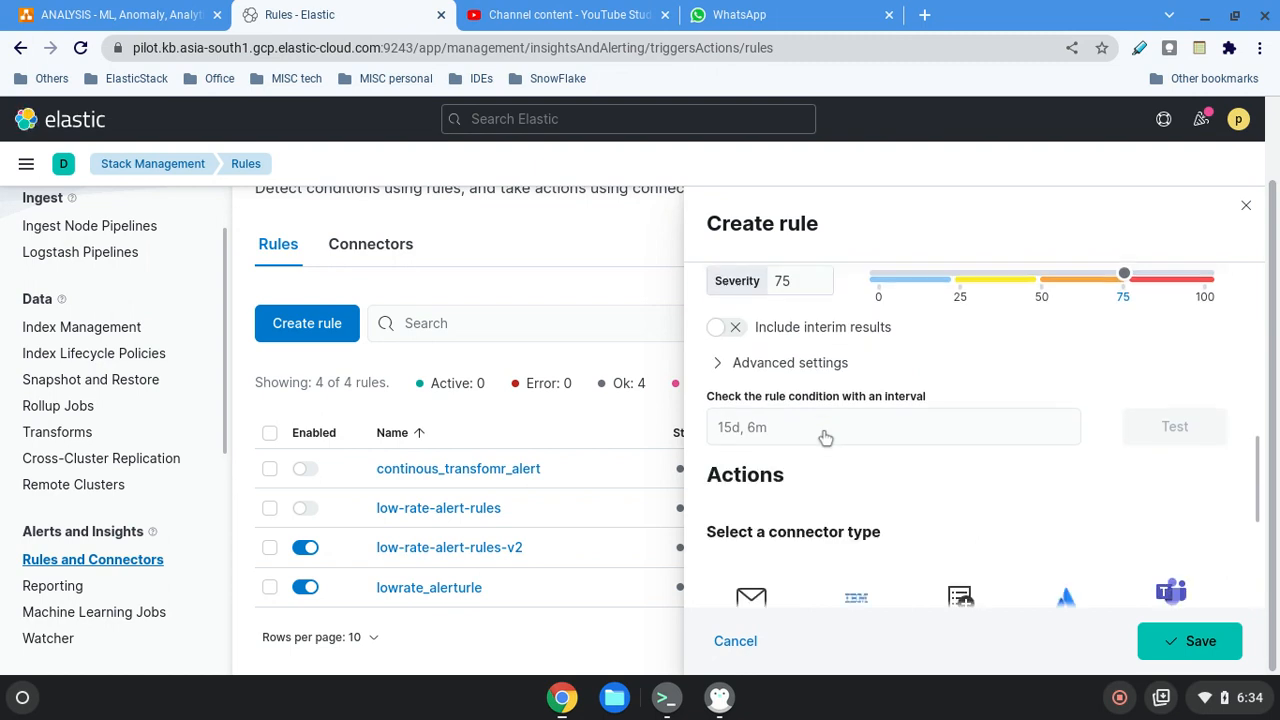
scroll(845, 470, up, 3)
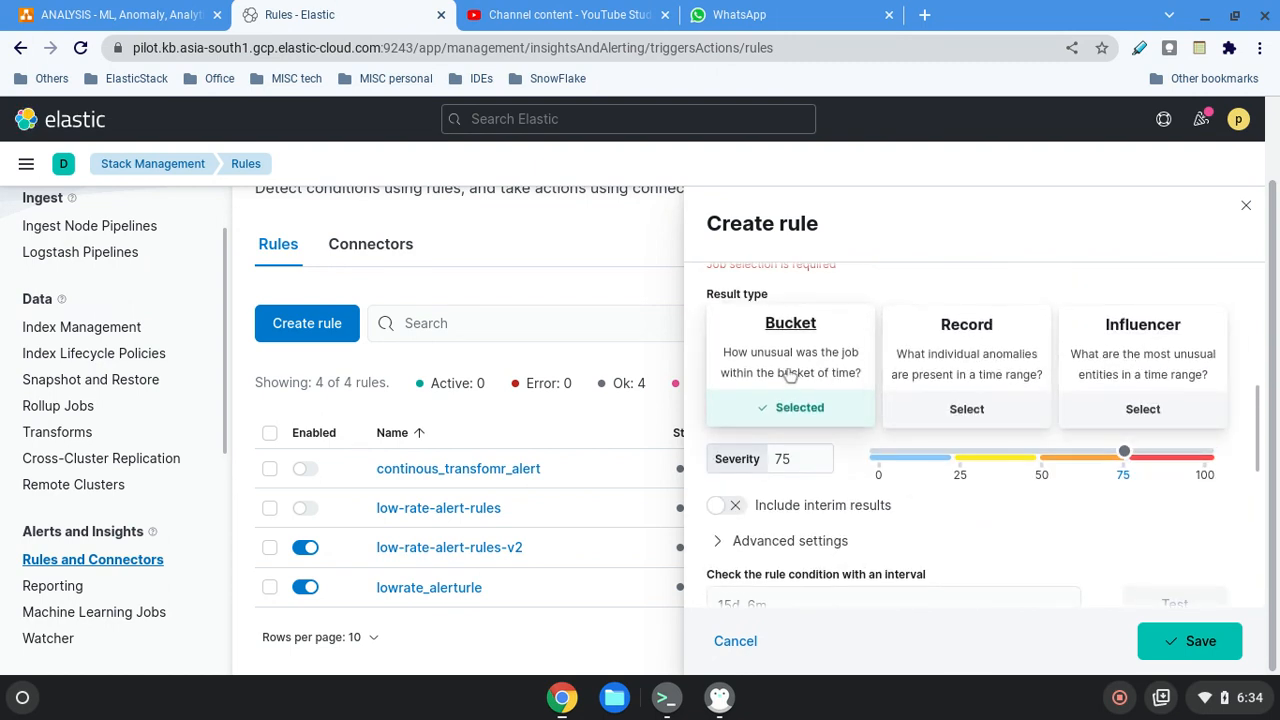
scroll(1089, 545, up, 3)
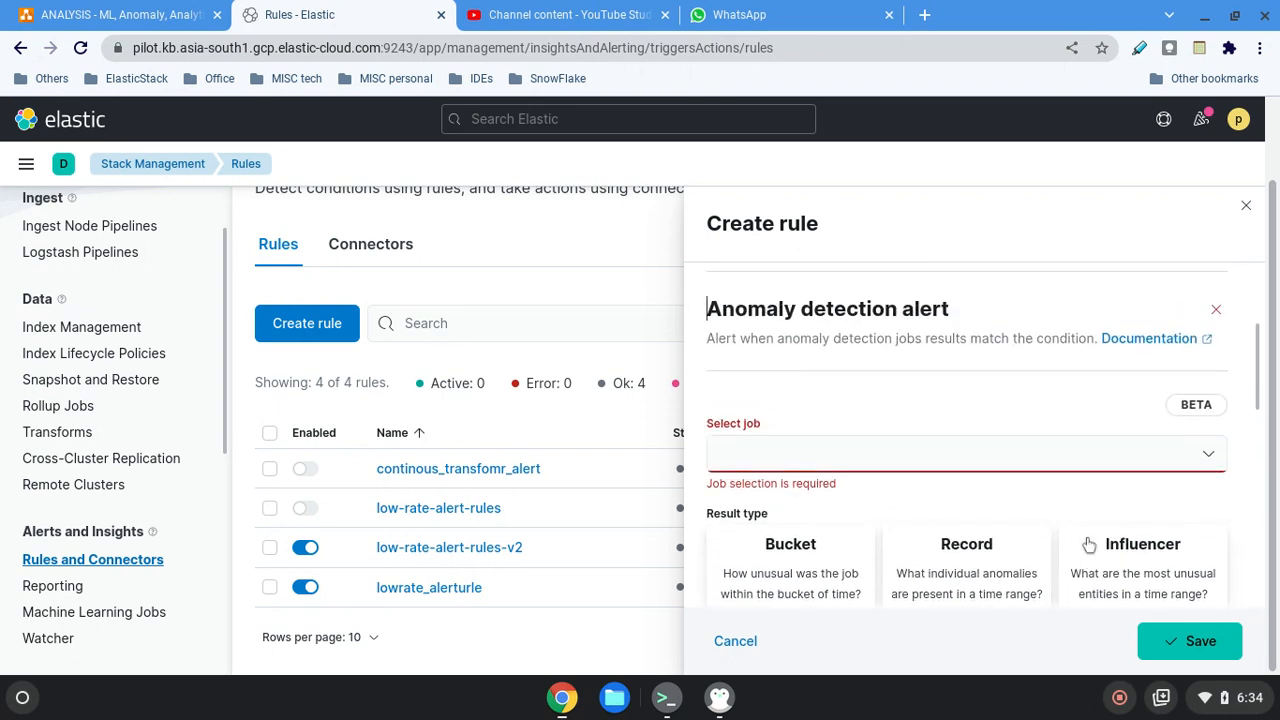
Select response_code_rates as the anomaly detection job for the rule.
click(826, 457)
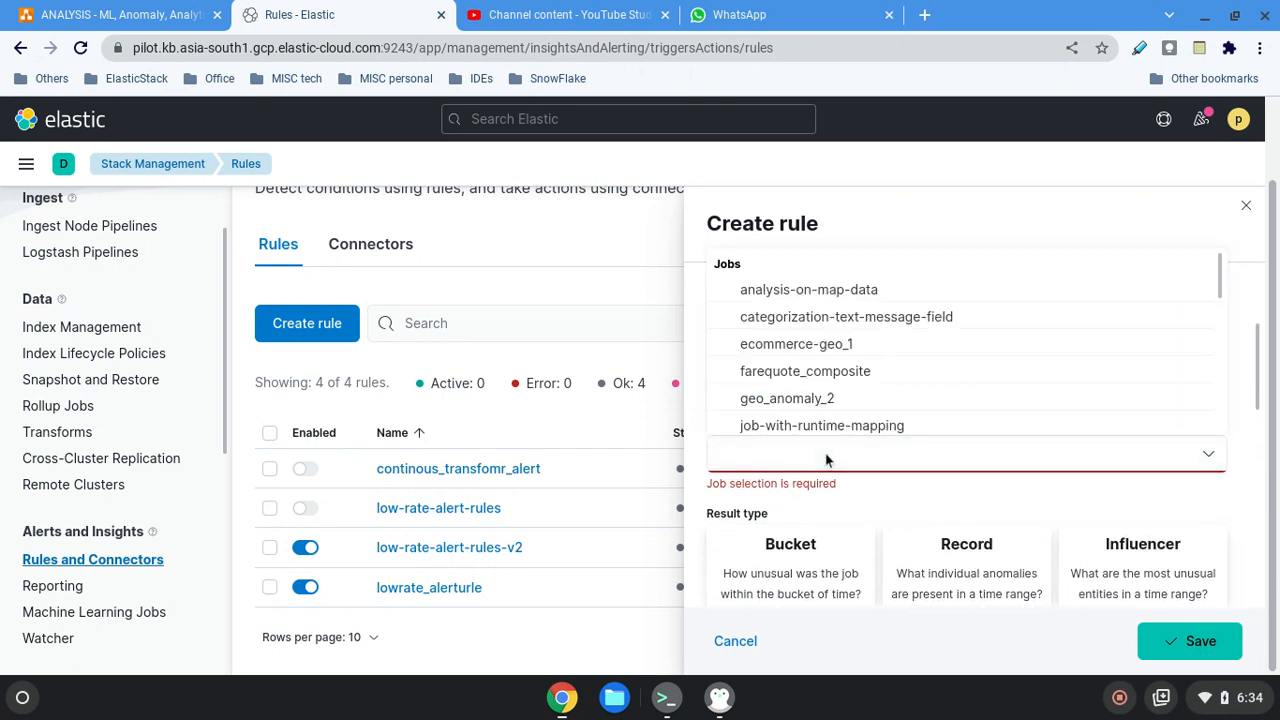
scroll(925, 372, down, 5)
scroll(934, 372, down, 3)
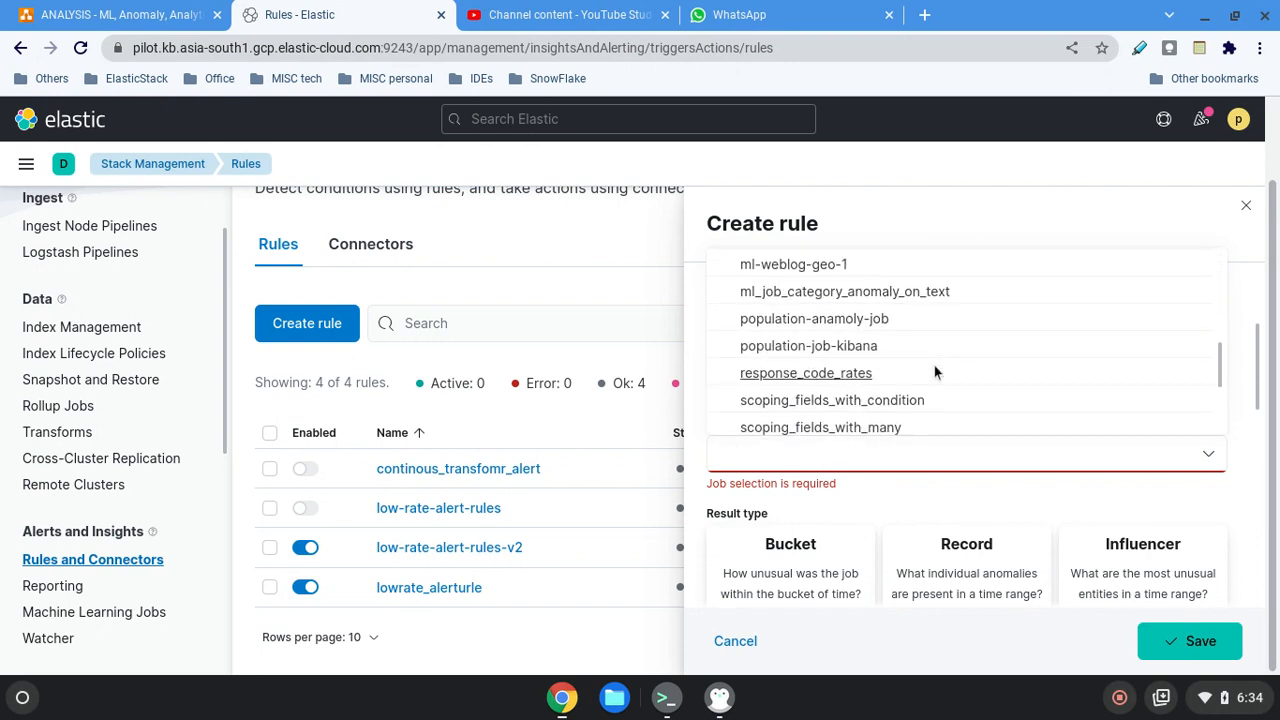
click(812, 384)
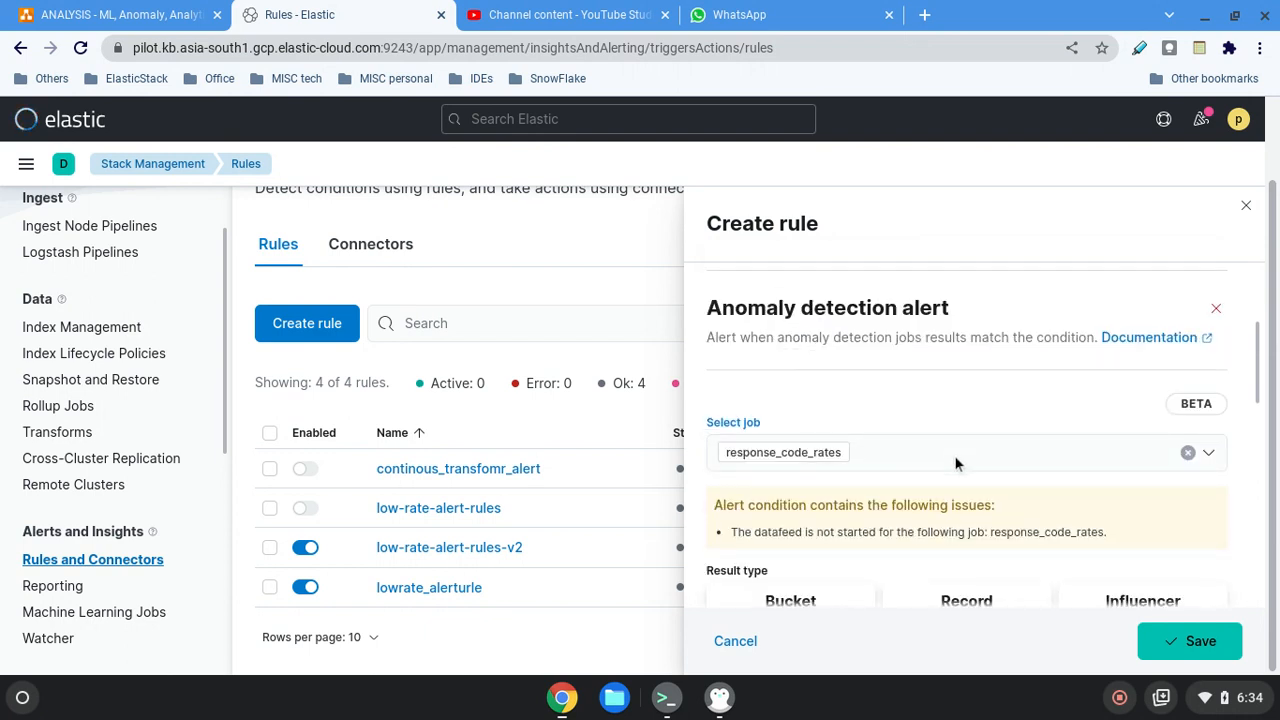
Try the Record, Influencer and Bucket result types for the alert, ending on Influencer.
scroll(957, 463, down, 3)
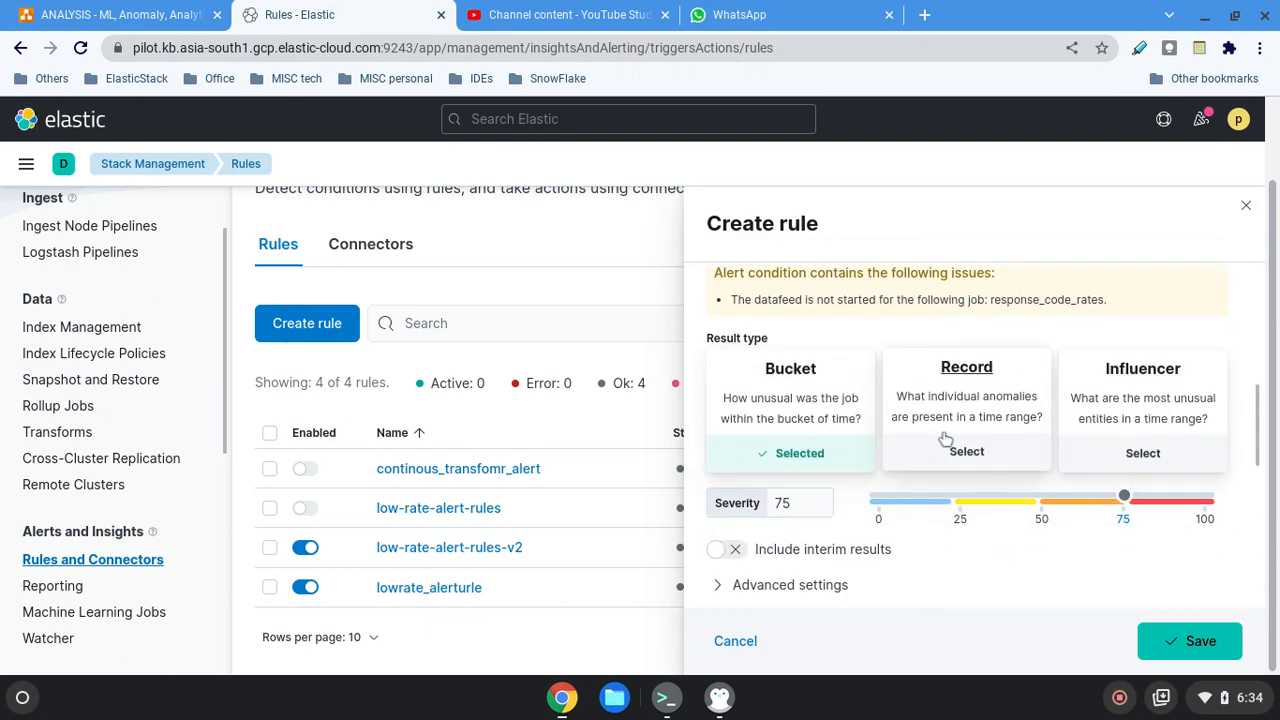
click(967, 453)
click(1140, 455)
click(966, 453)
click(778, 455)
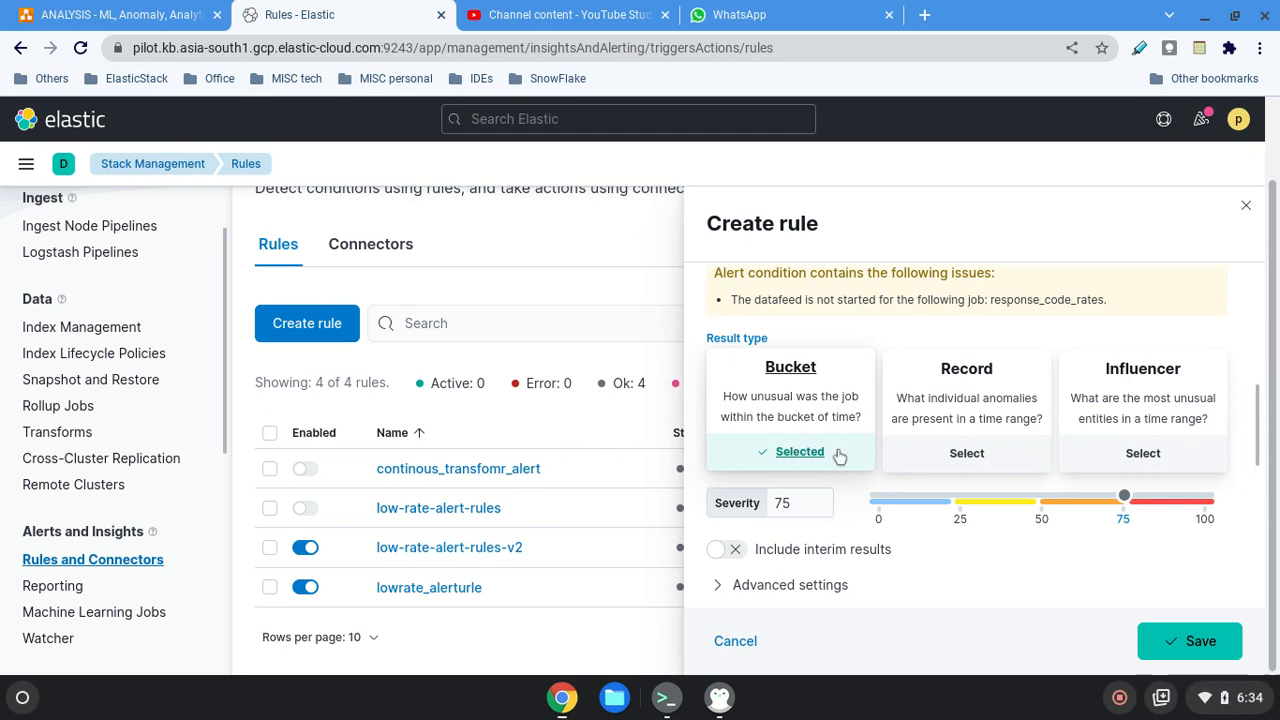
click(966, 453)
click(1105, 451)
Clear the selected job, search for "low" and choose the low_request_rate job instead.
scroll(876, 326, up, 2)
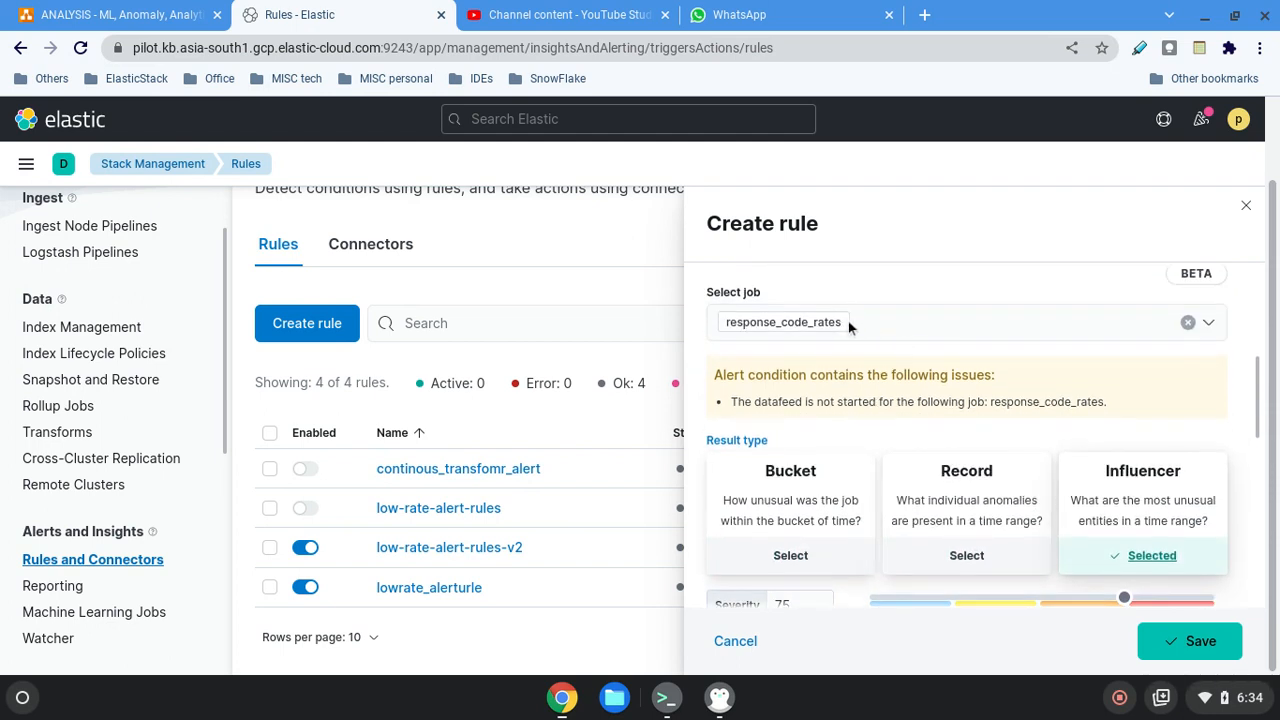
click(1188, 322)
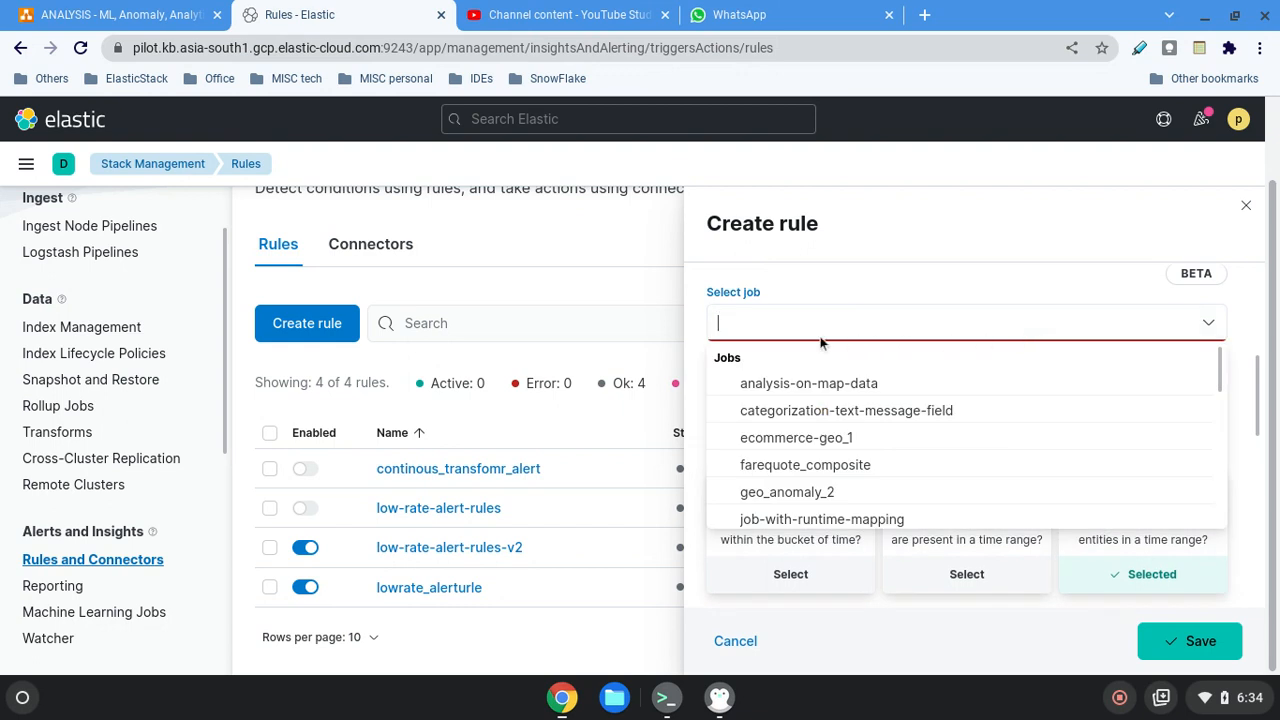
text(low)
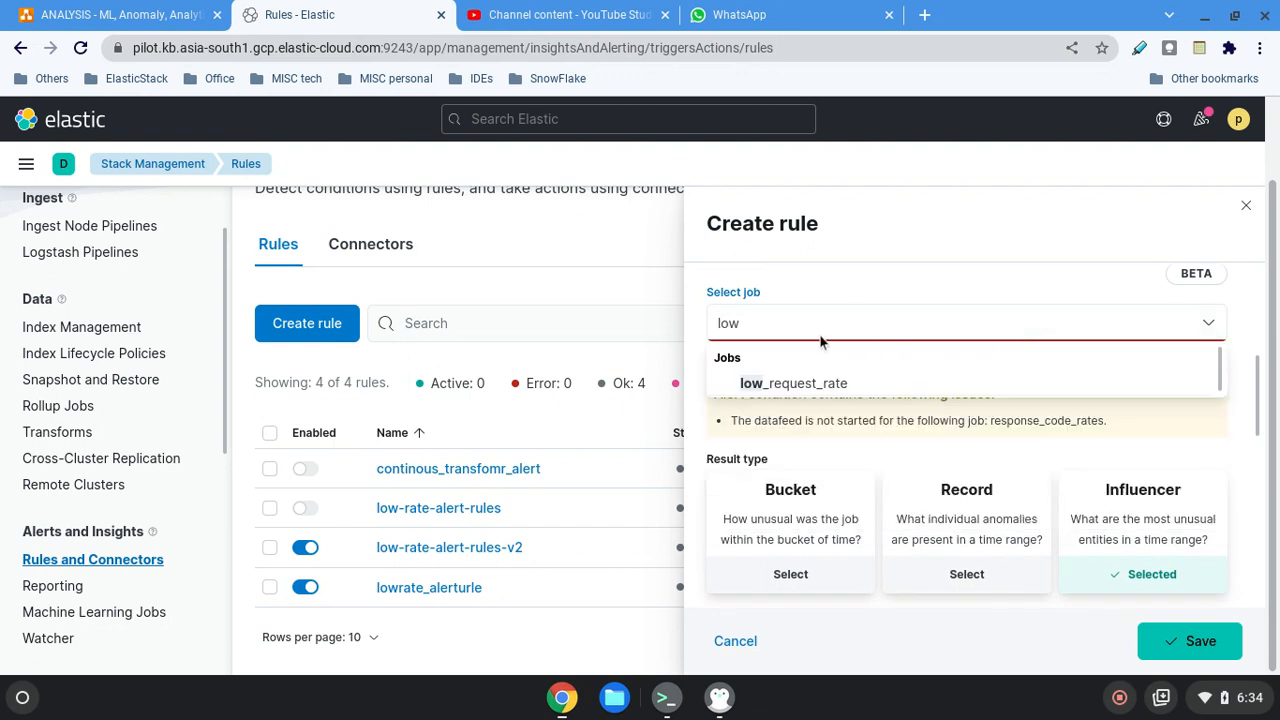
click(806, 383)
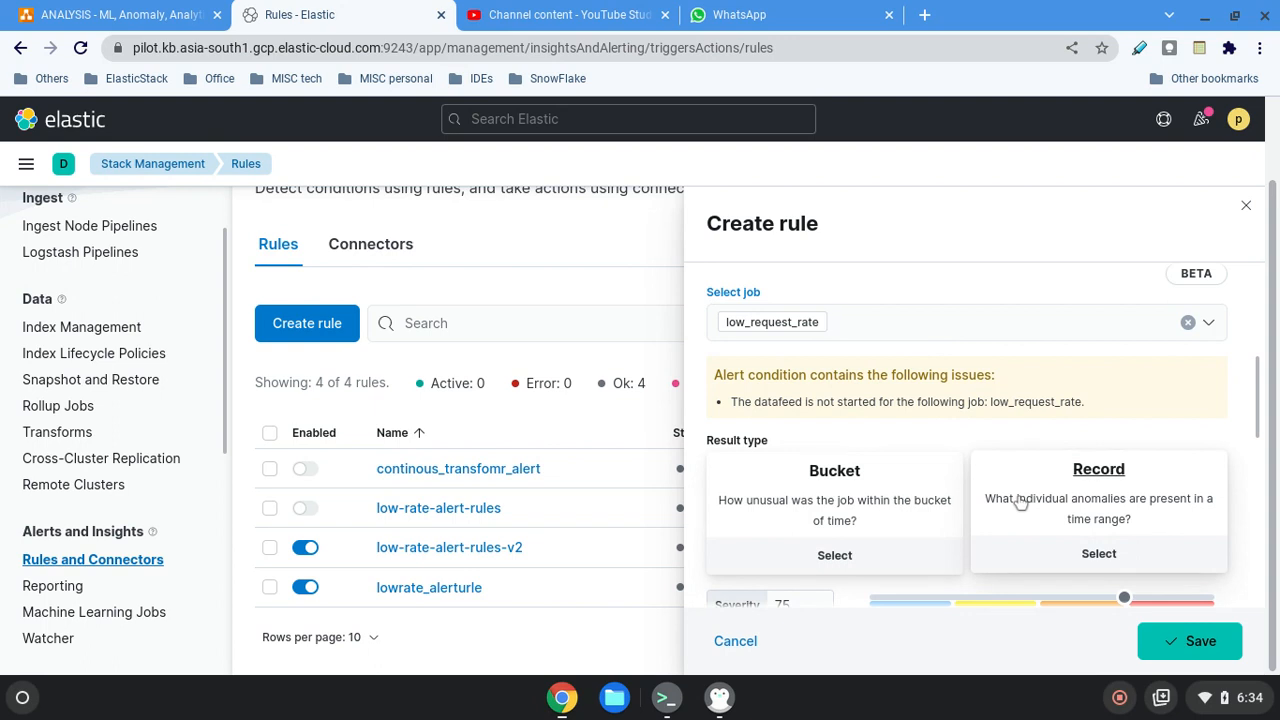
Raise the alert's severity threshold to 89.
scroll(1020, 501, down, 2)
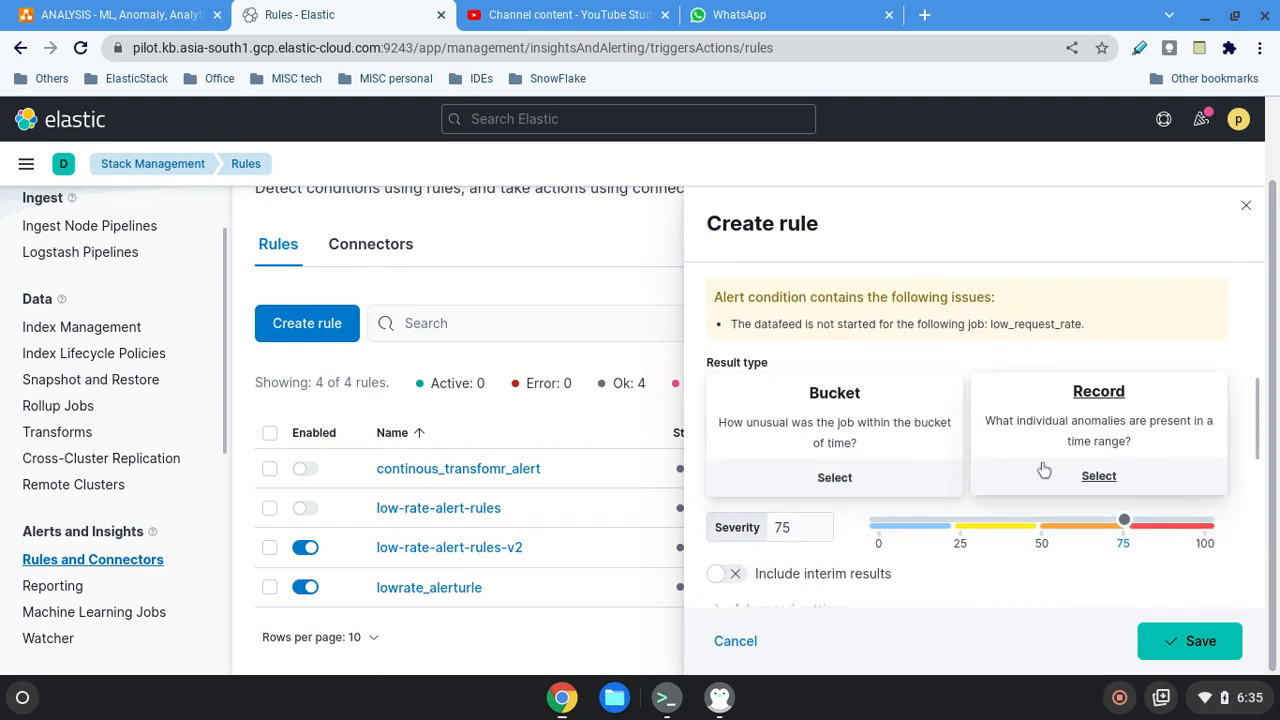
scroll(1043, 470, down, 3)
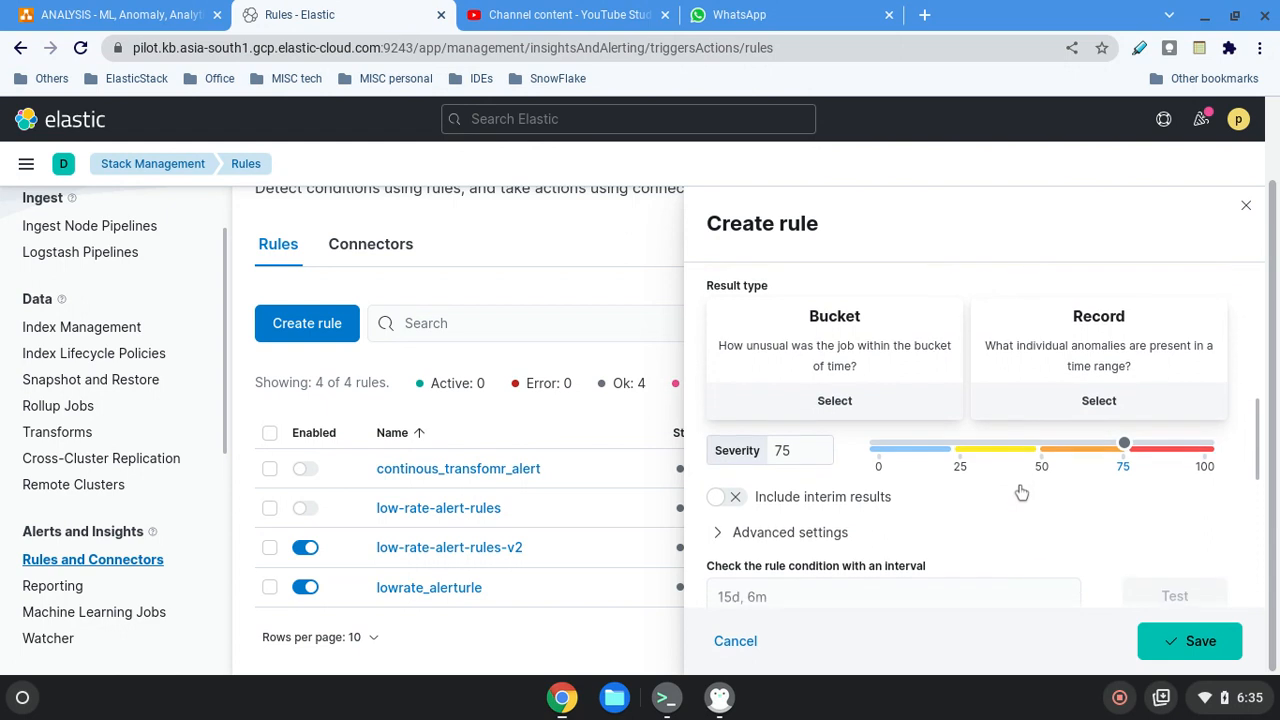
click(785, 426)
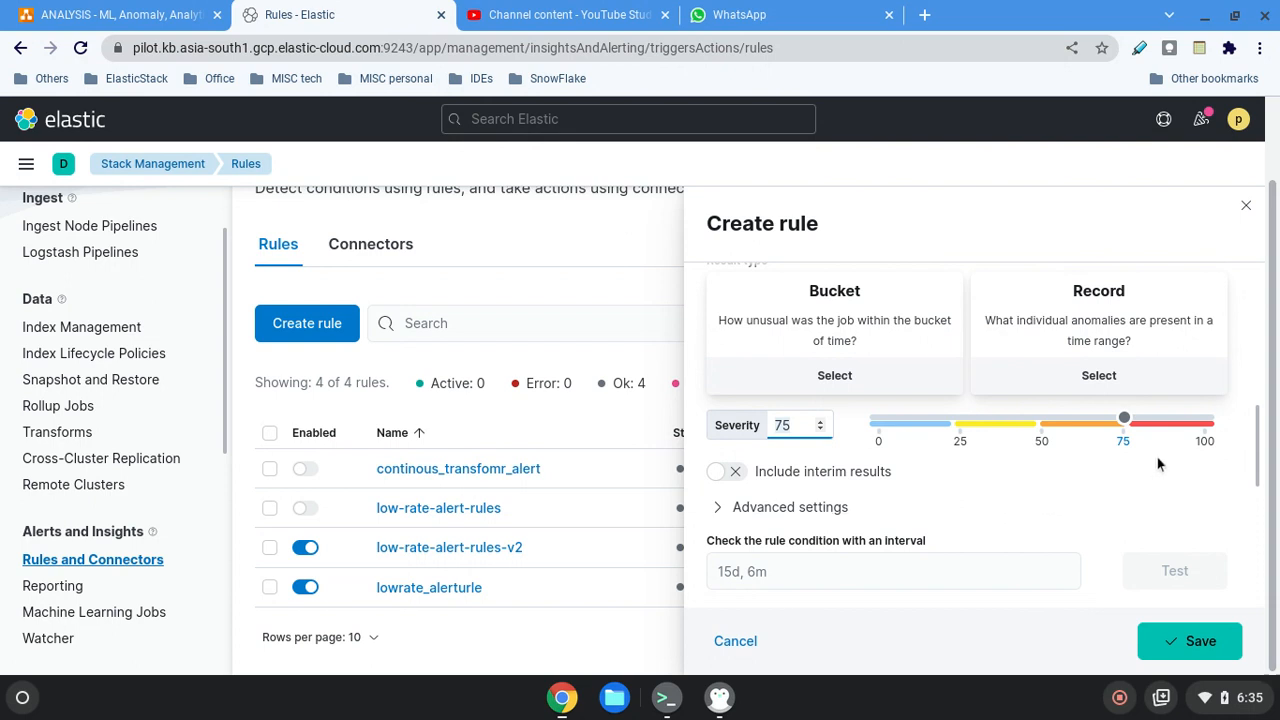
drag(1124, 420, 1168, 420)
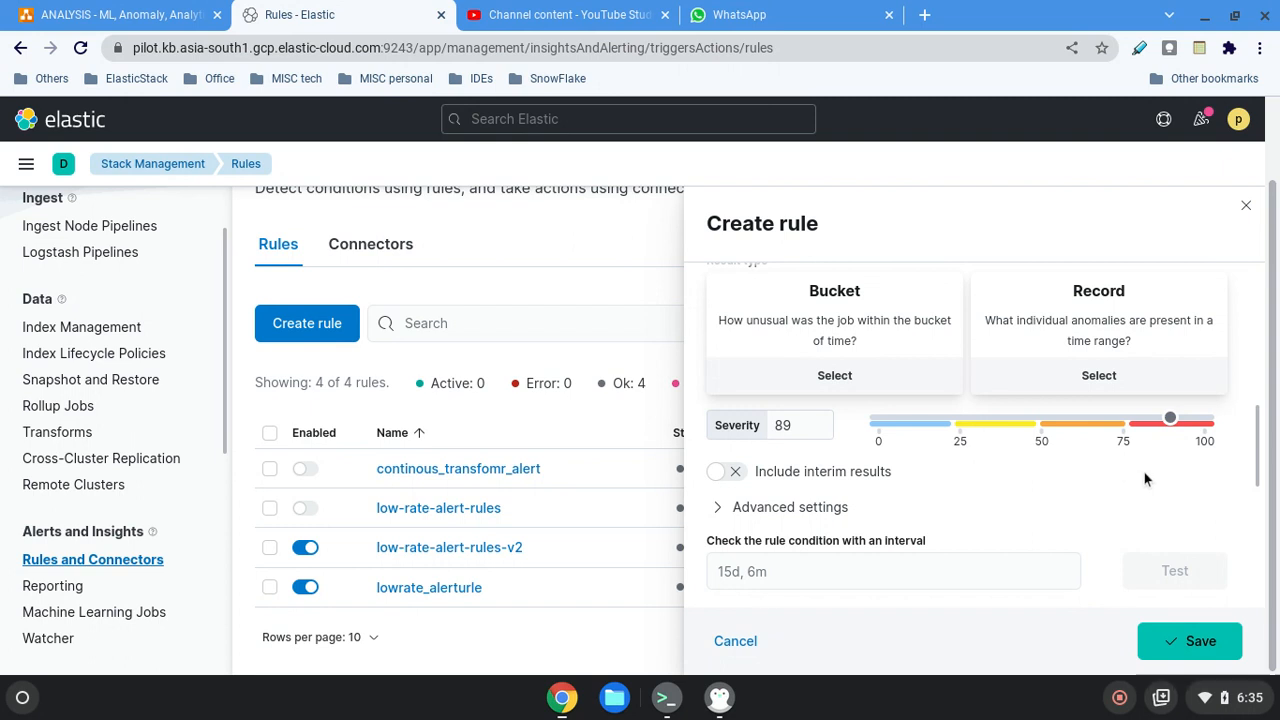
Switch the inclusion of interim results on and back off.
scroll(1143, 477, down, 1)
click(739, 424)
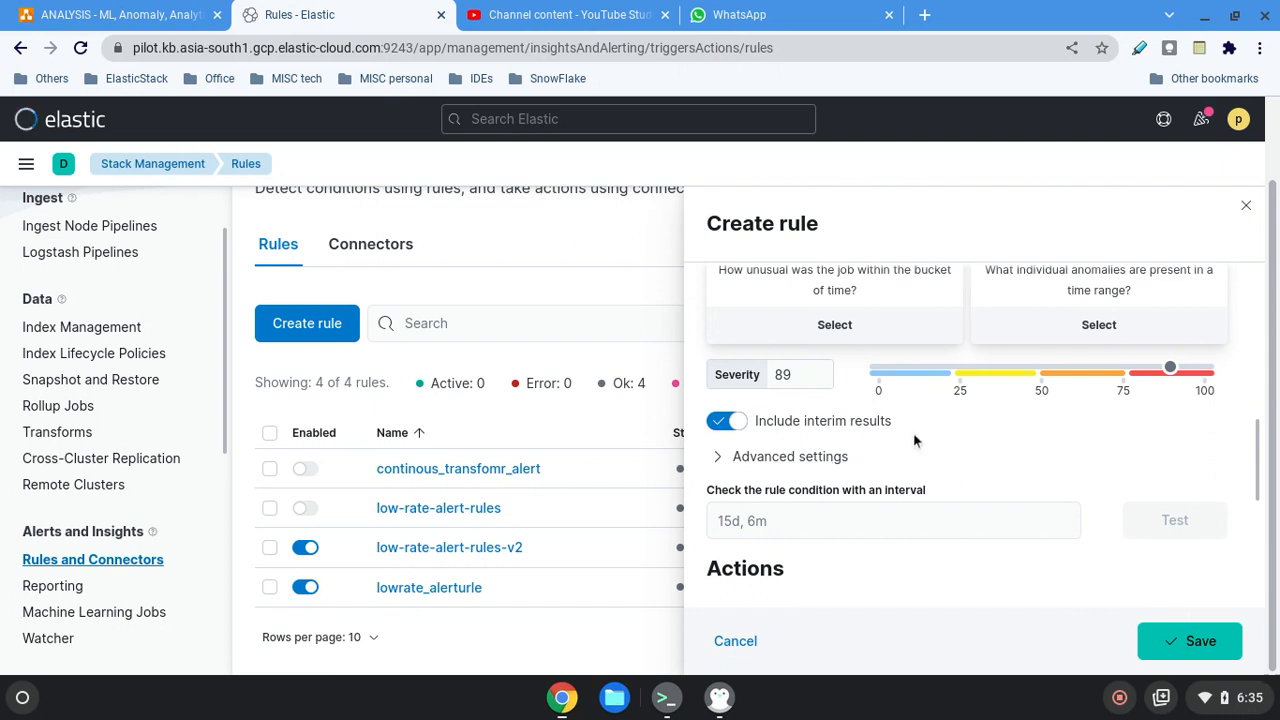
drag(902, 420, 760, 424)
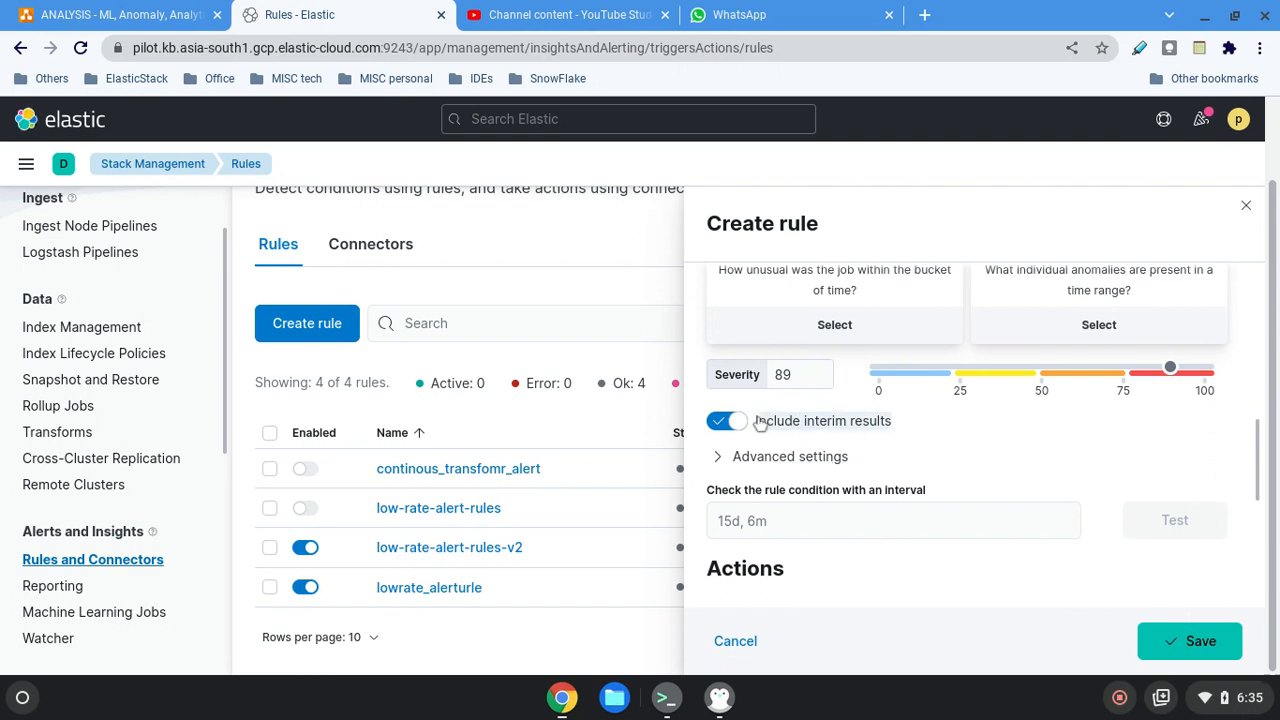
click(727, 421)
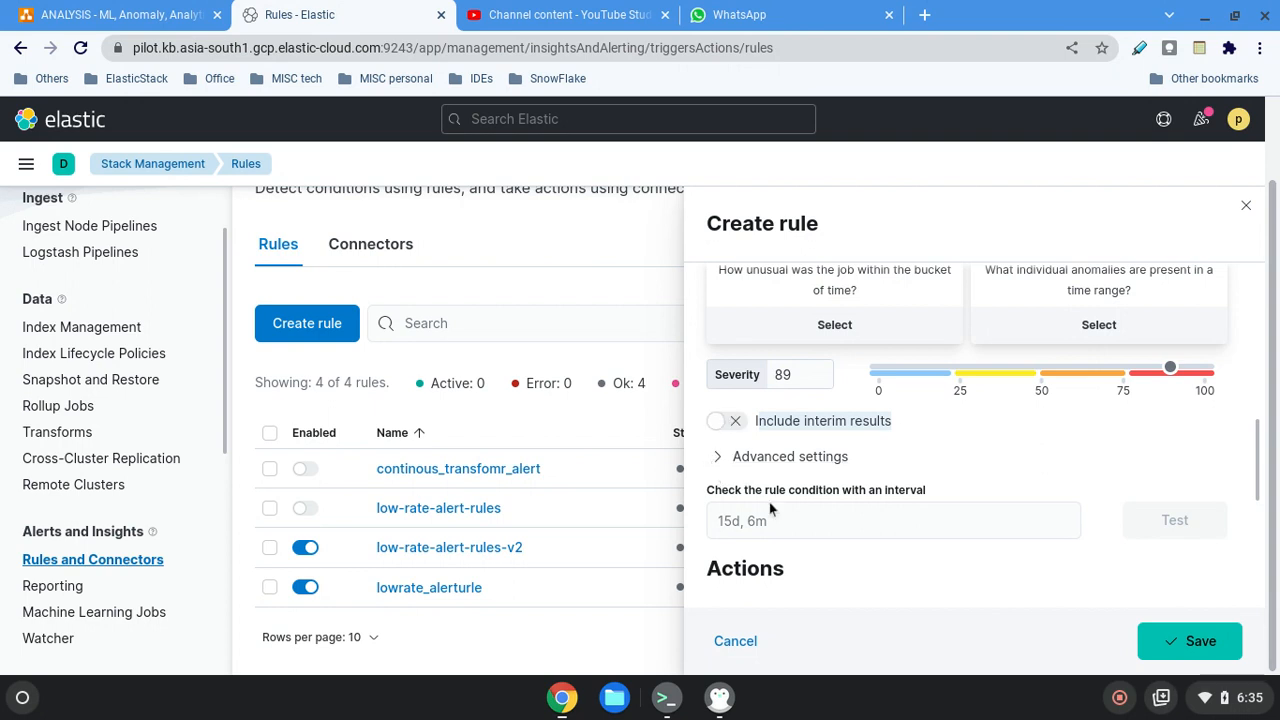
Set the interval for checking the rule condition to 4m and test the condition.
click(709, 525)
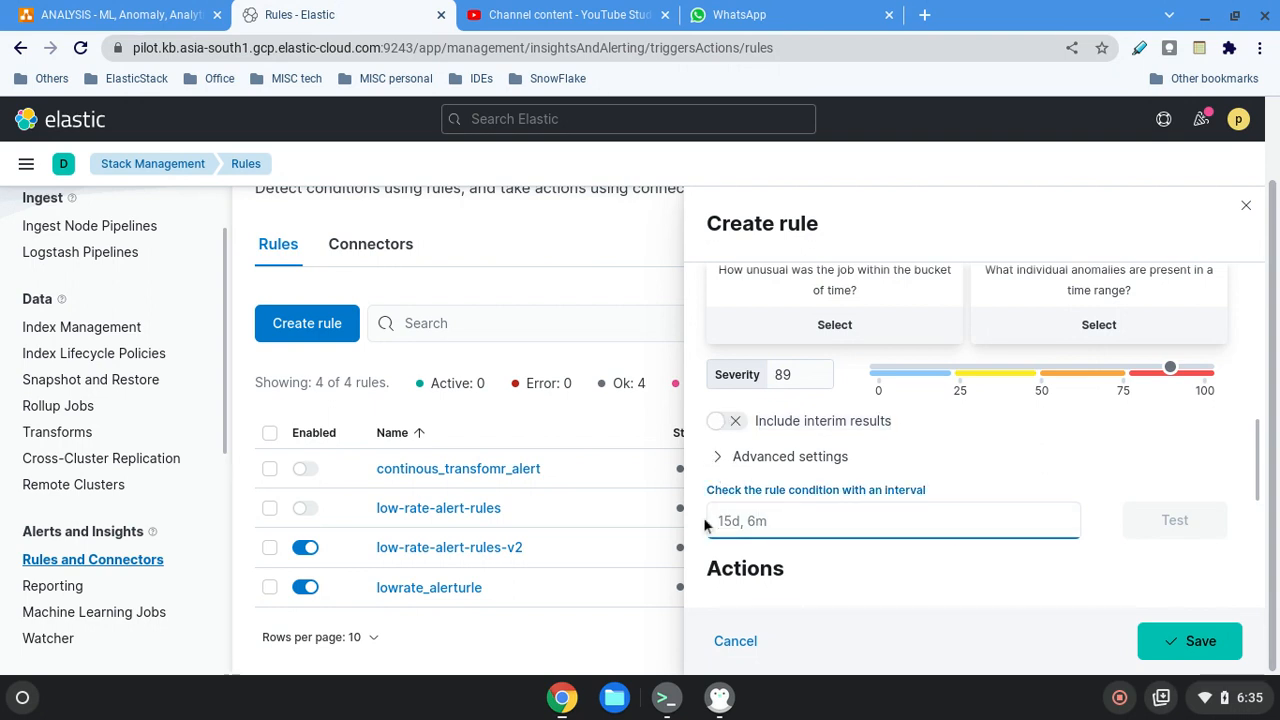
text(4m)
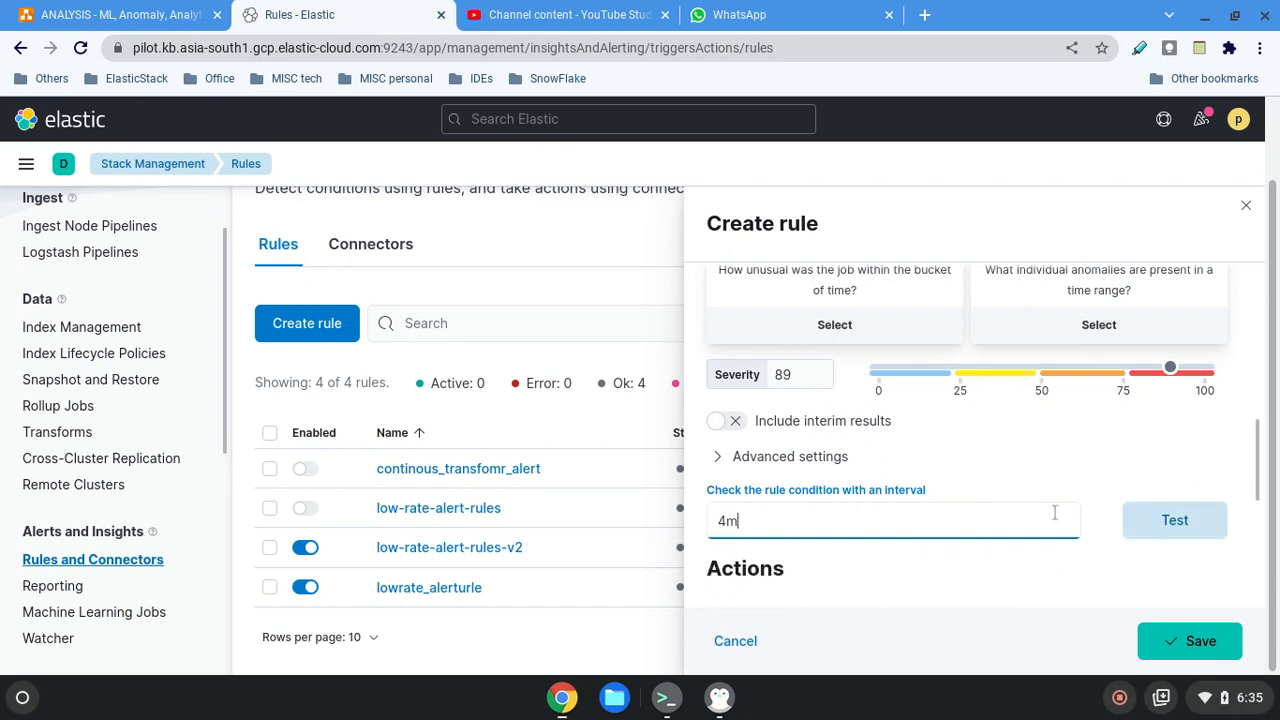
click(1140, 521)
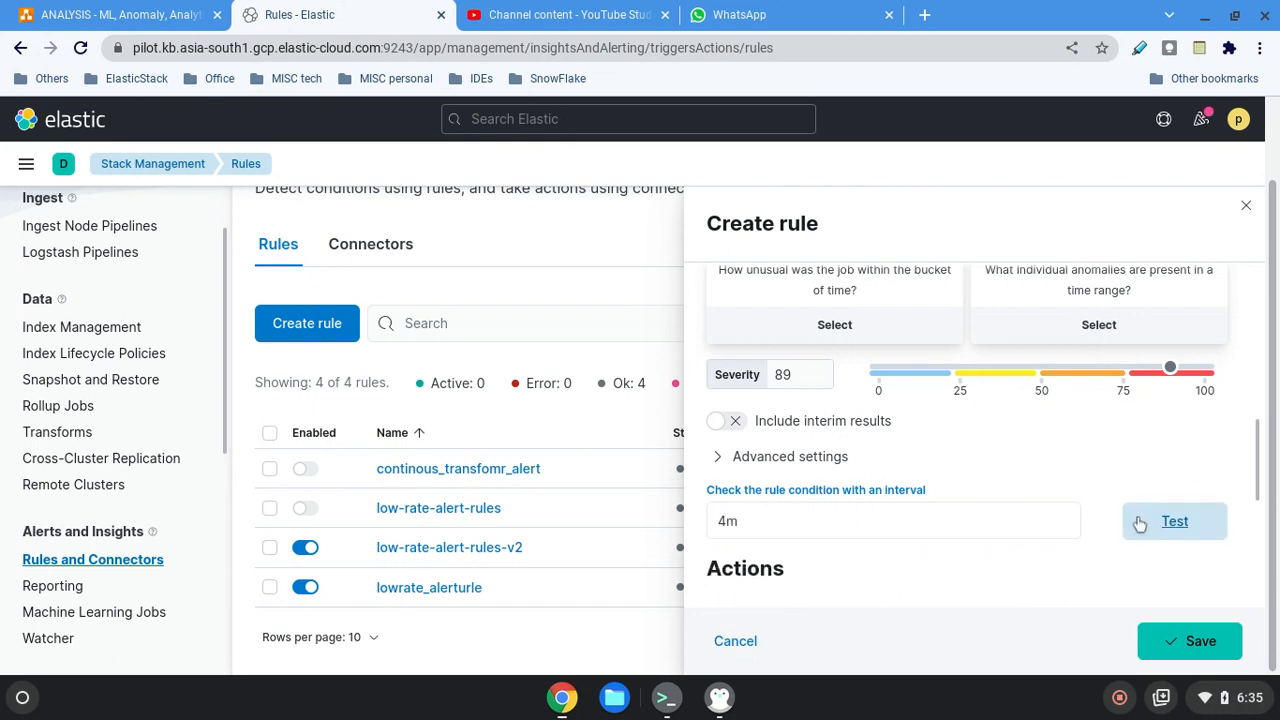
drag(730, 562, 903, 562)
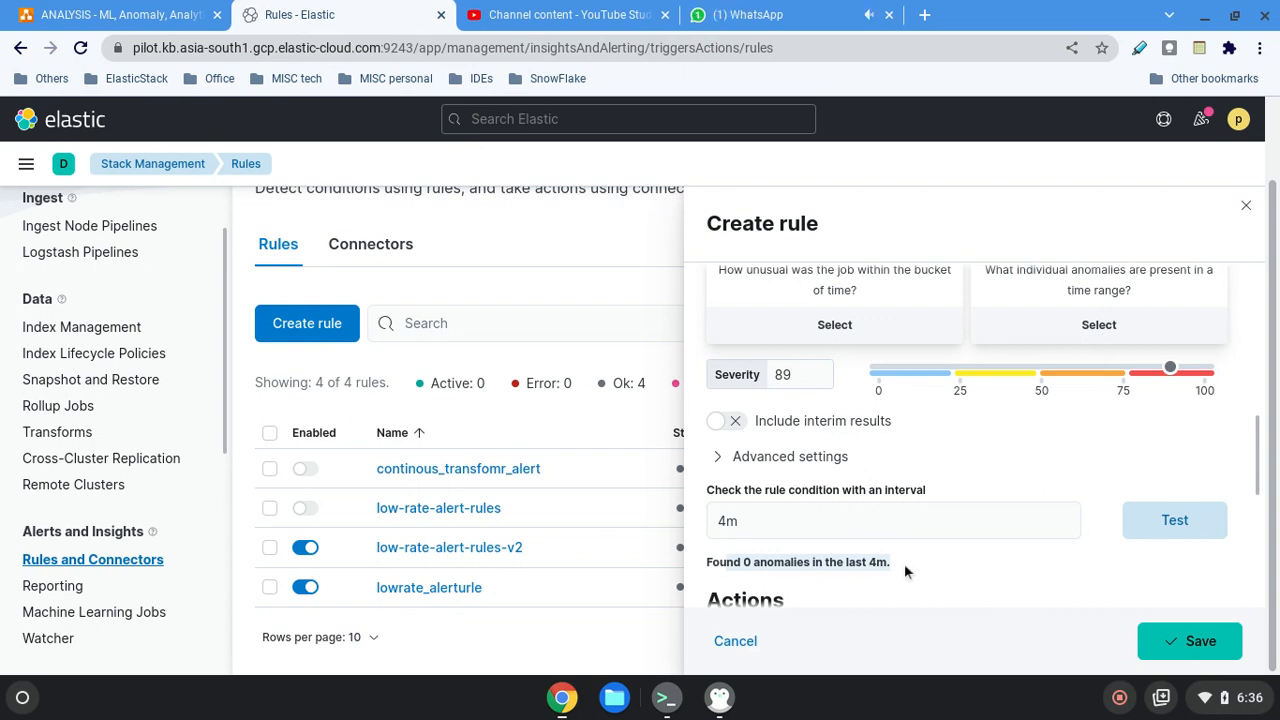
Set the rule to be checked every 1 hour and name it dfgdfgsdfgdsfg.
scroll(936, 469, down, 1)
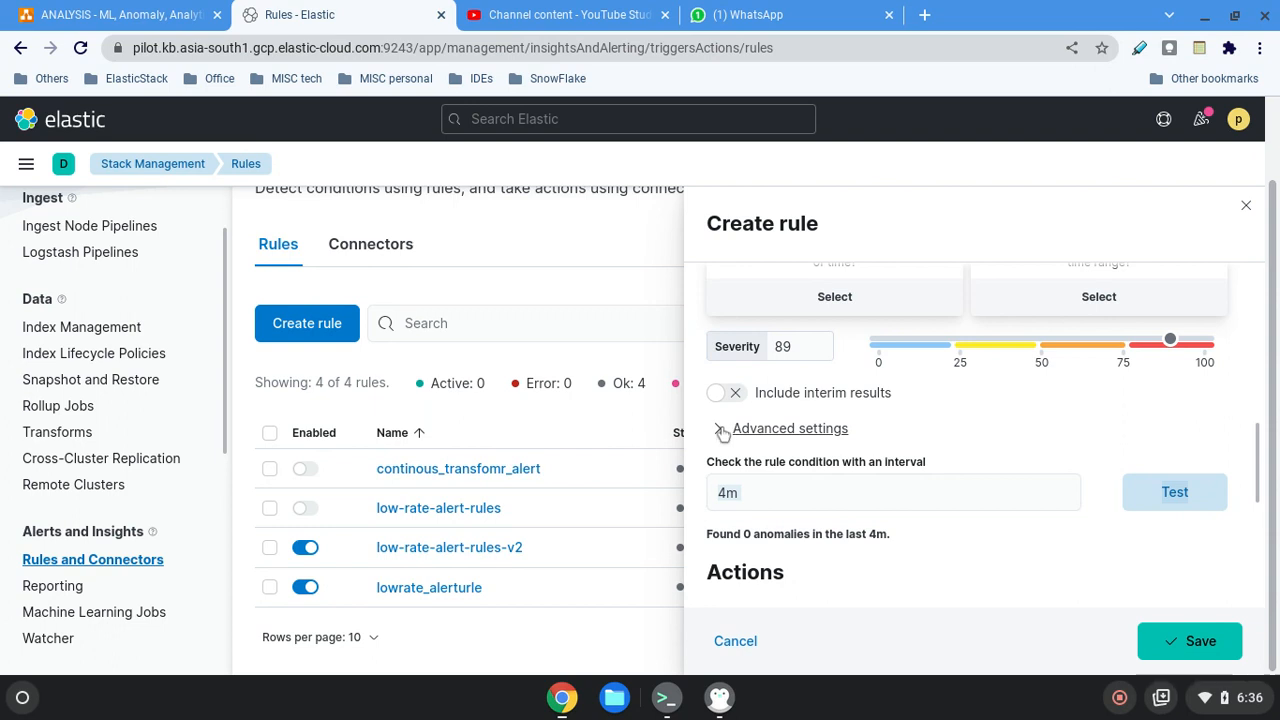
scroll(731, 449, up, 5)
scroll(1000, 505, down, 2)
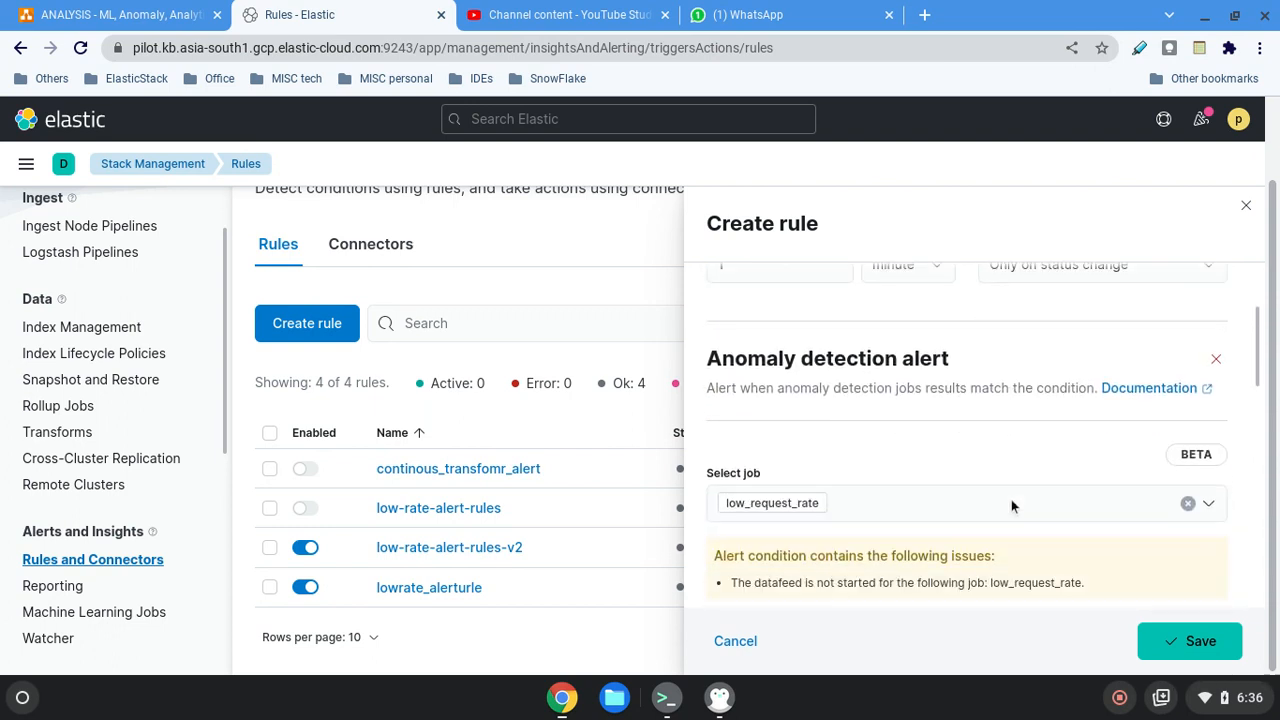
scroll(951, 503, up, 3)
click(756, 408)
click(937, 413)
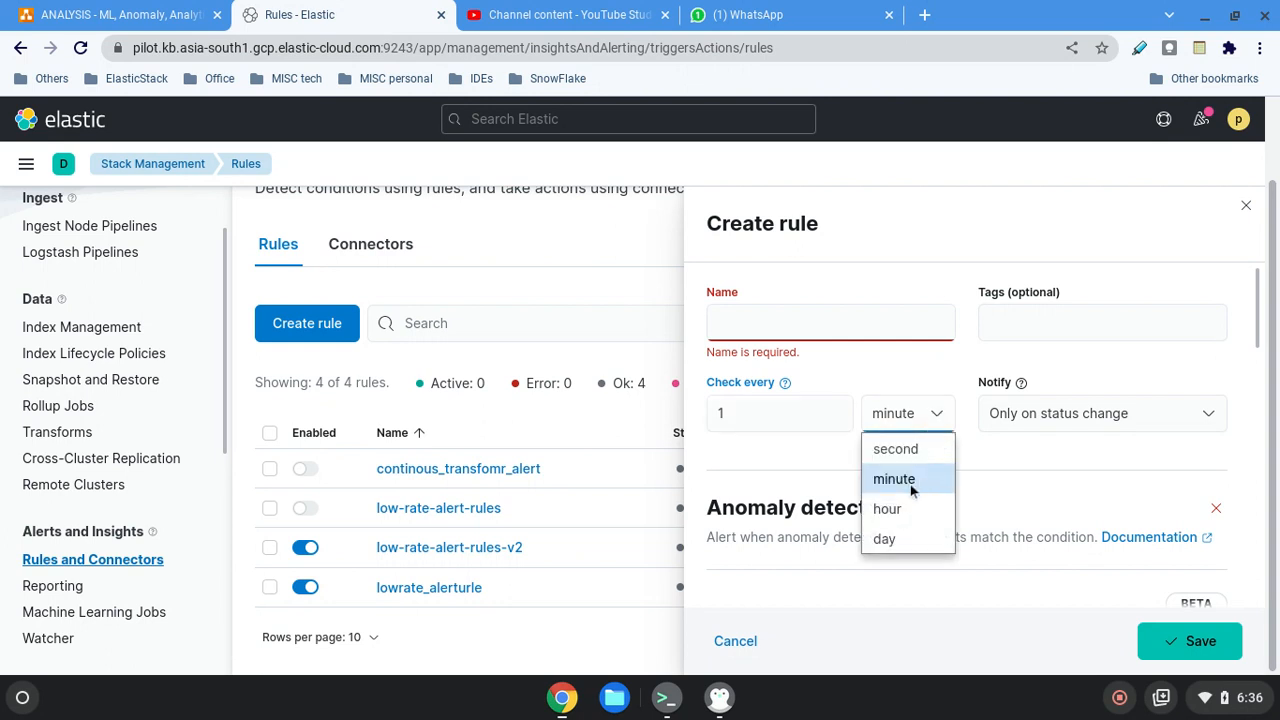
click(903, 506)
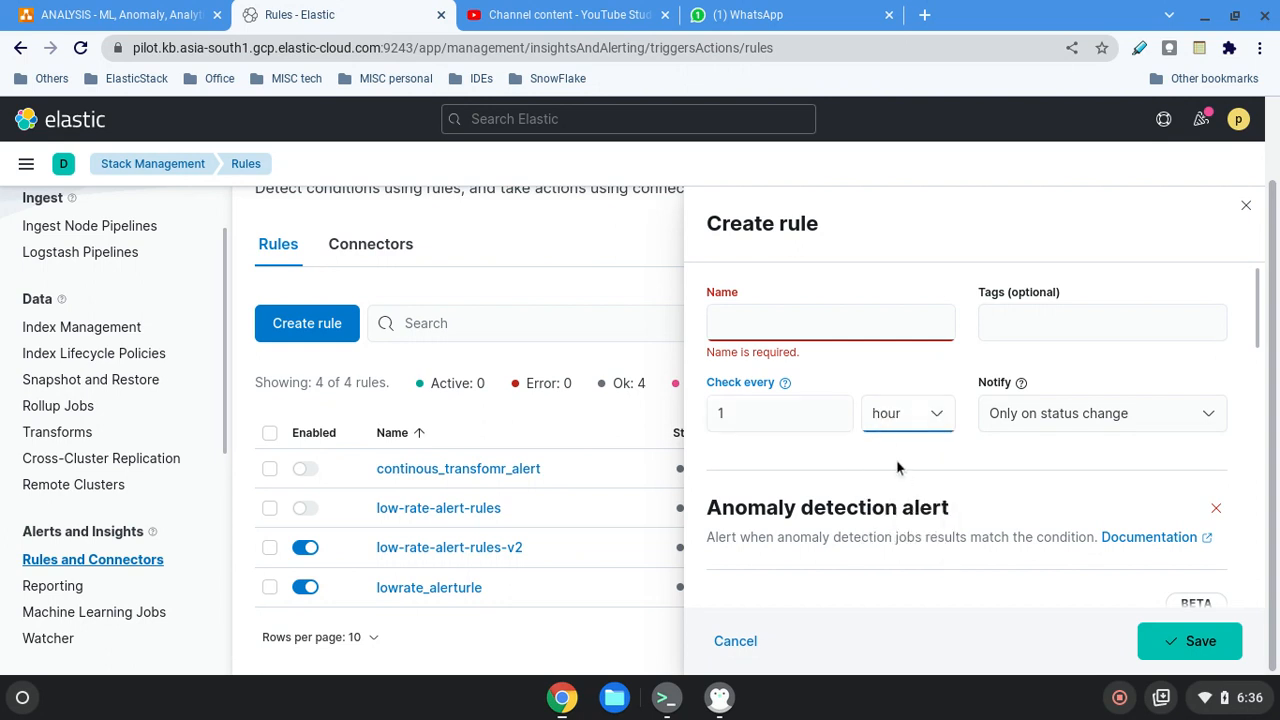
click(786, 325)
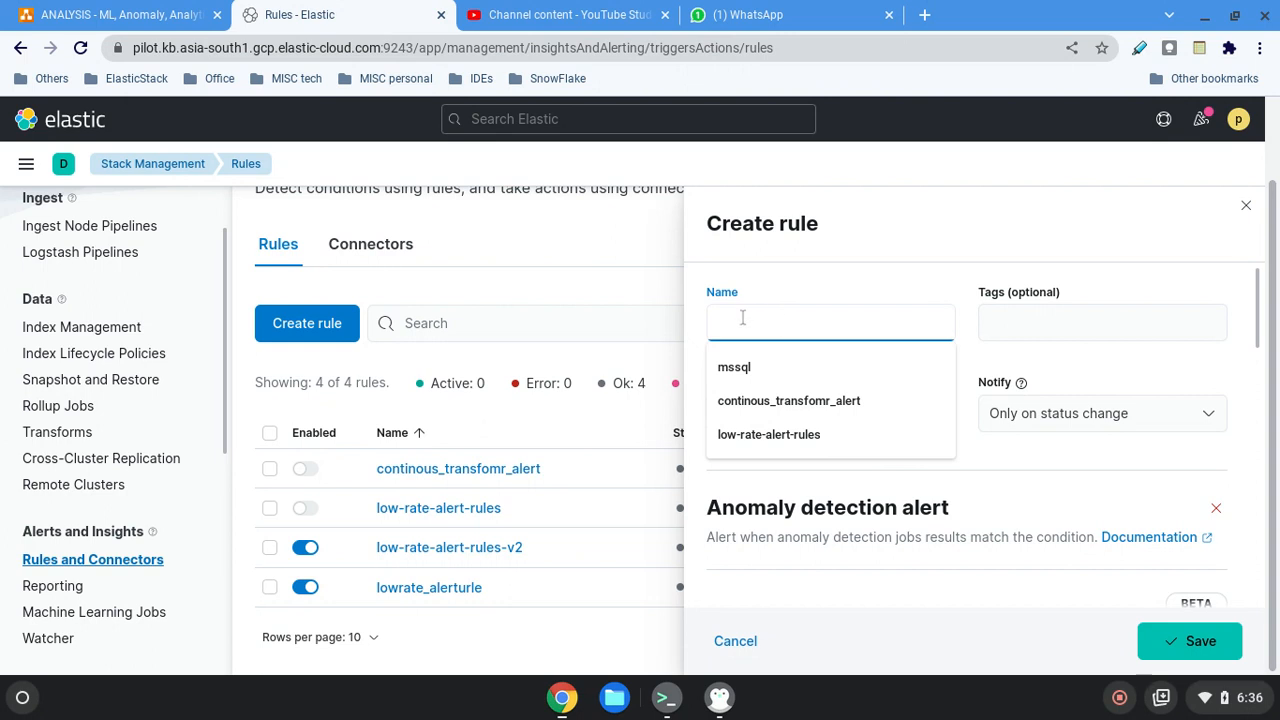
text(dfgdfgsdfgdsfg)
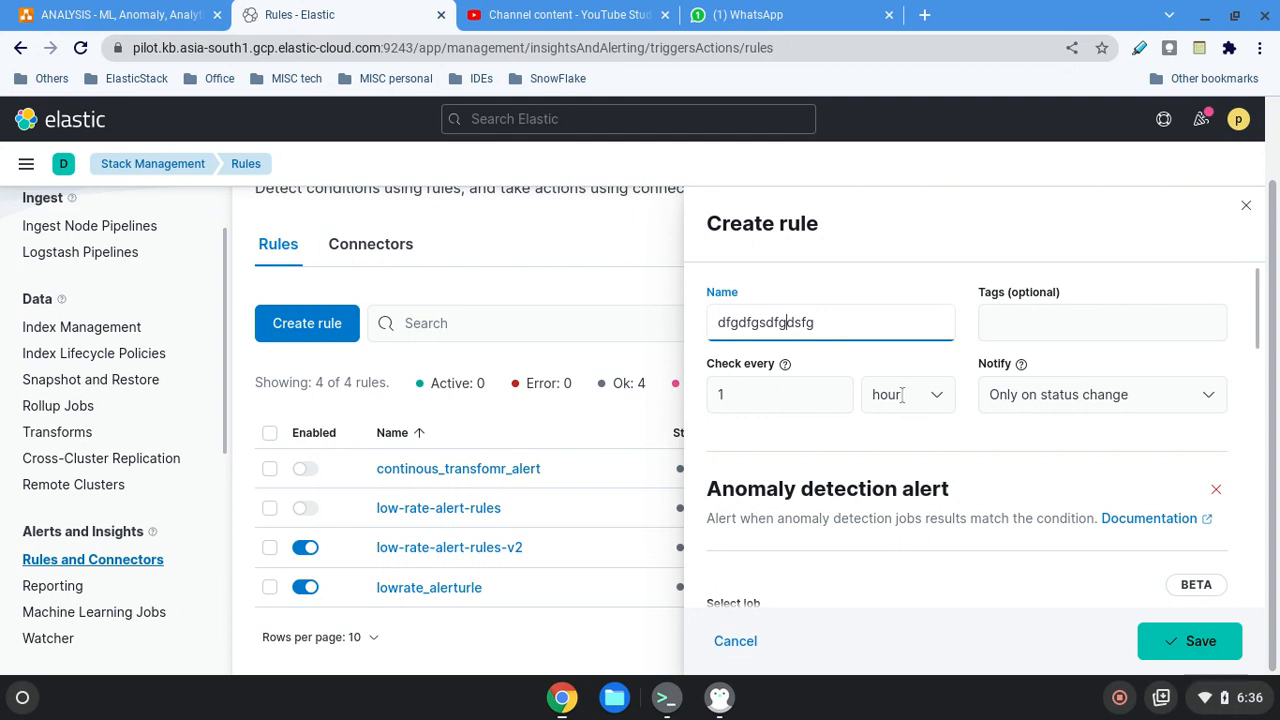
Review the available notification options for the rule without changing the selection.
scroll(1180, 415, down, 1)
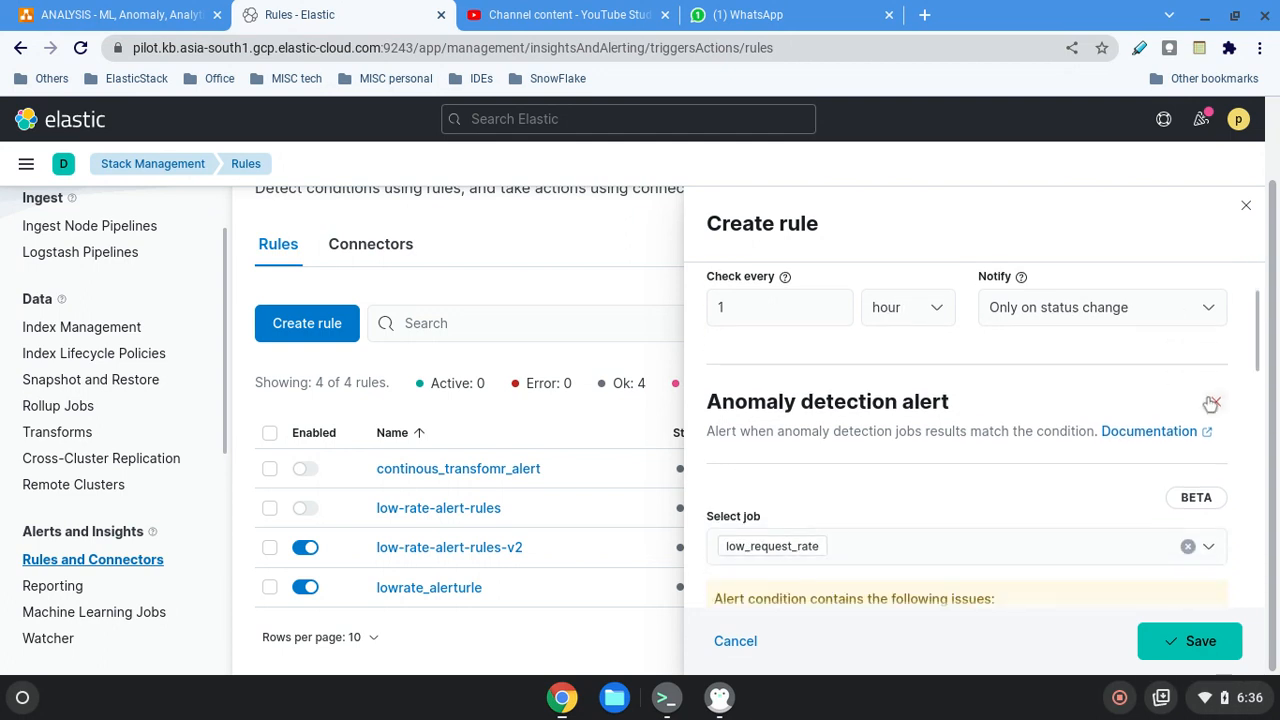
click(1208, 309)
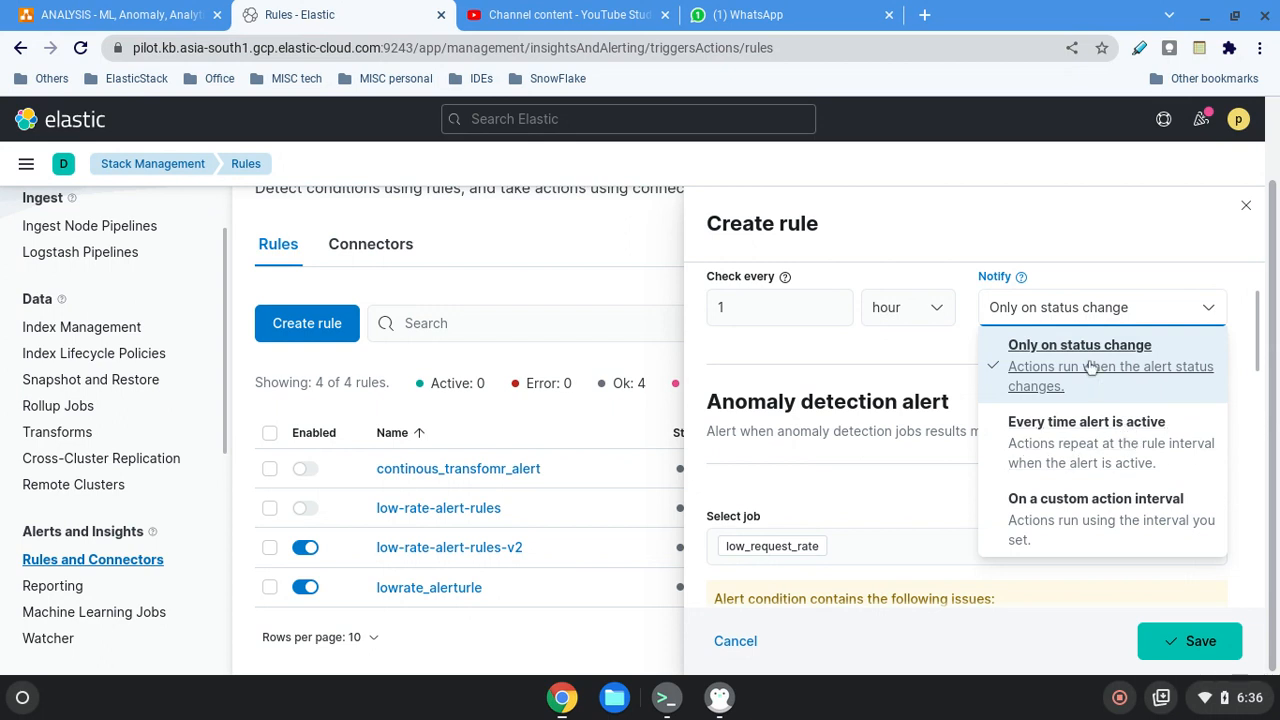
click(936, 354)
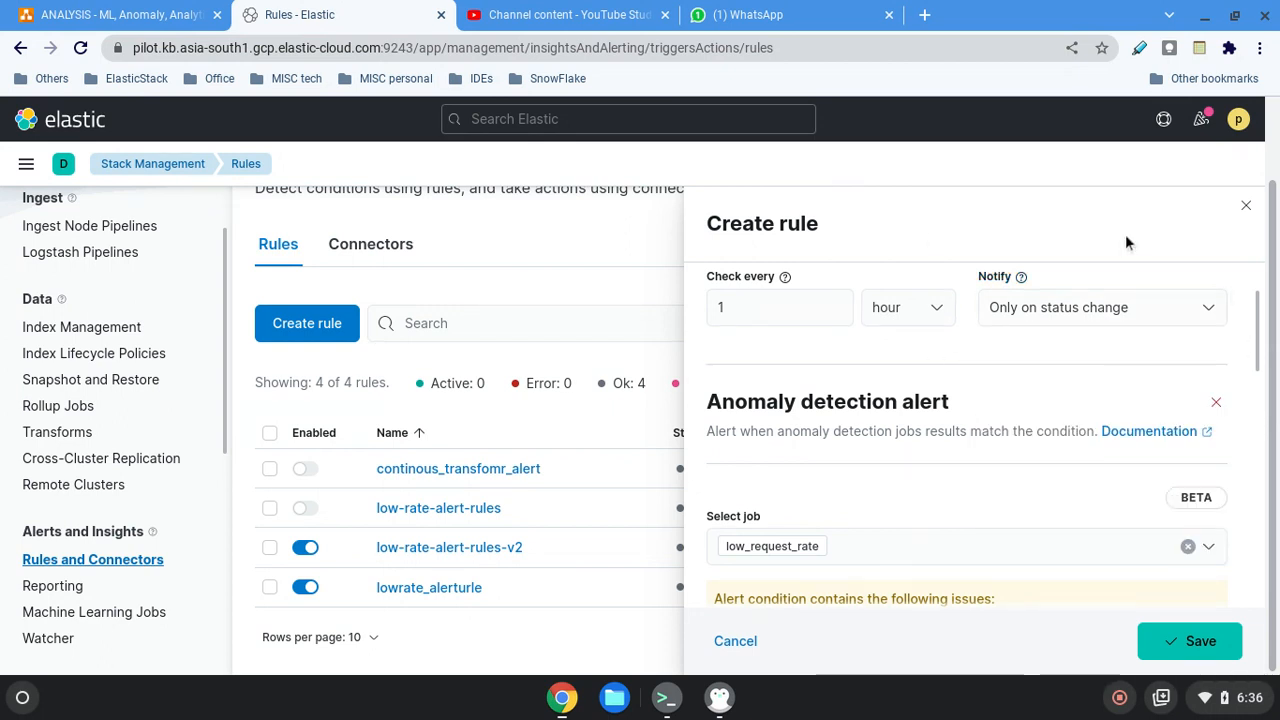
Expand the advanced settings of the anomaly detection alert.
scroll(940, 508, down, 2)
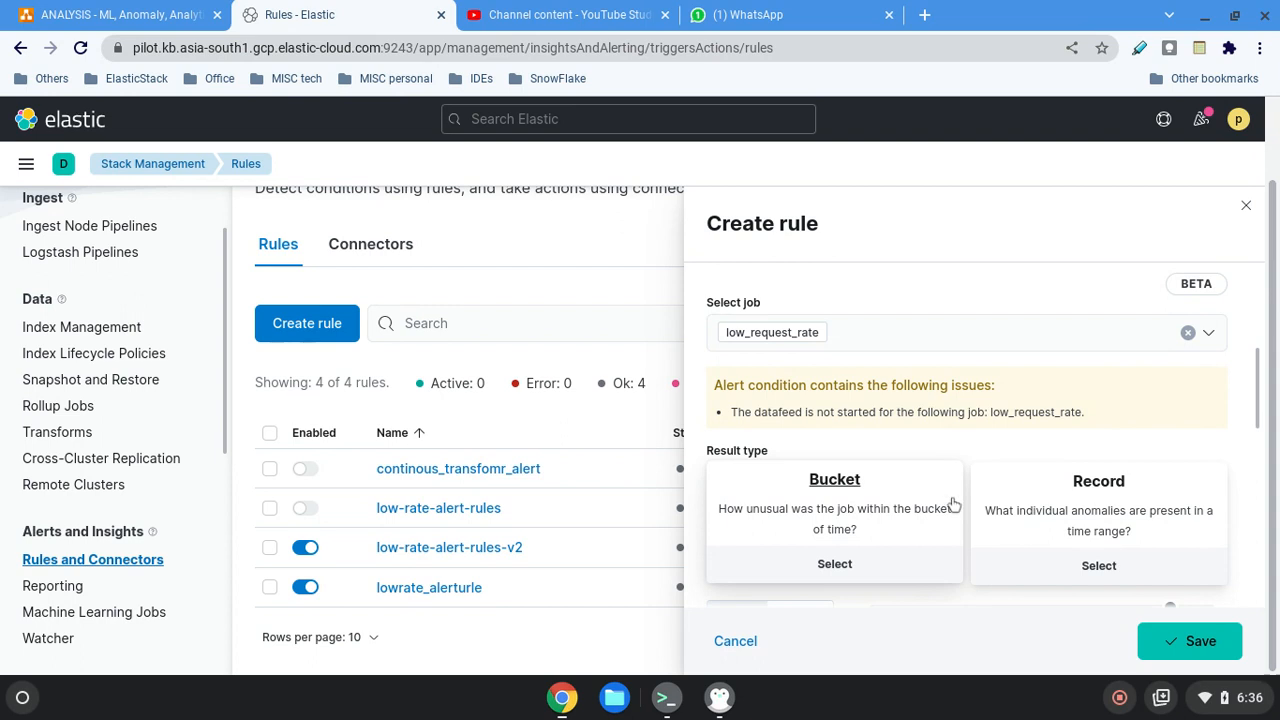
scroll(953, 505, down, 5)
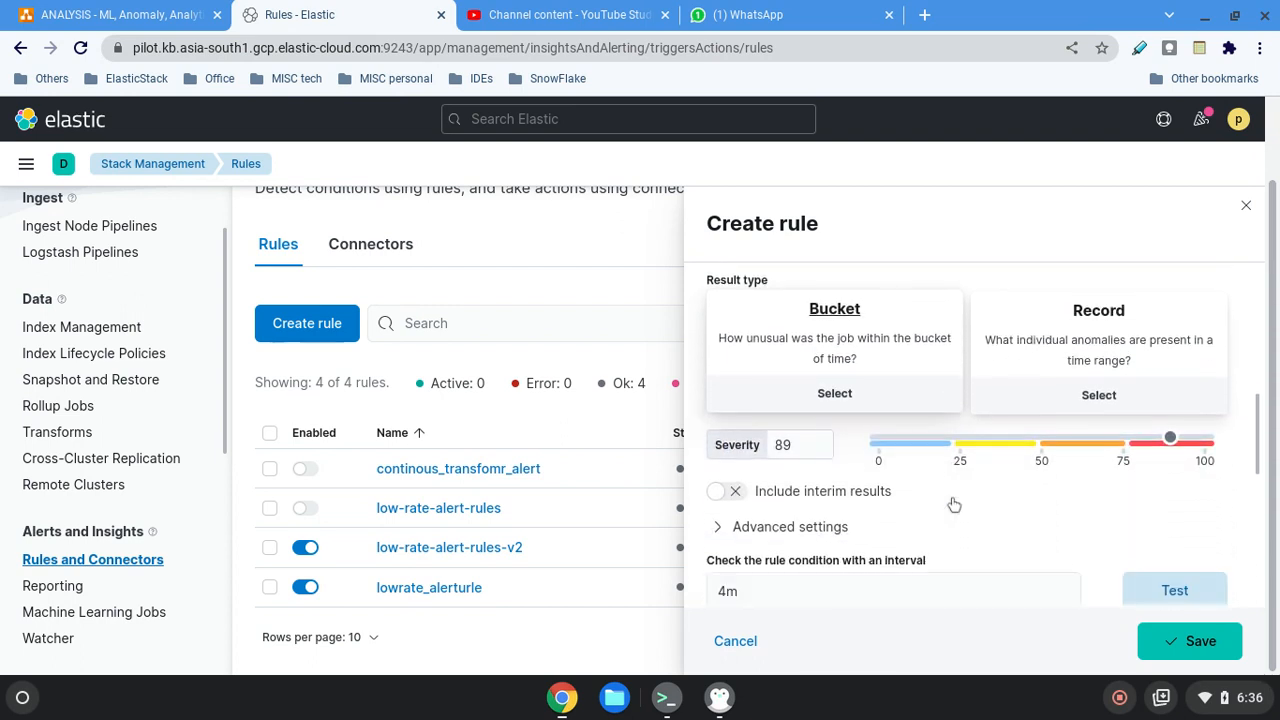
scroll(953, 505, up, 1)
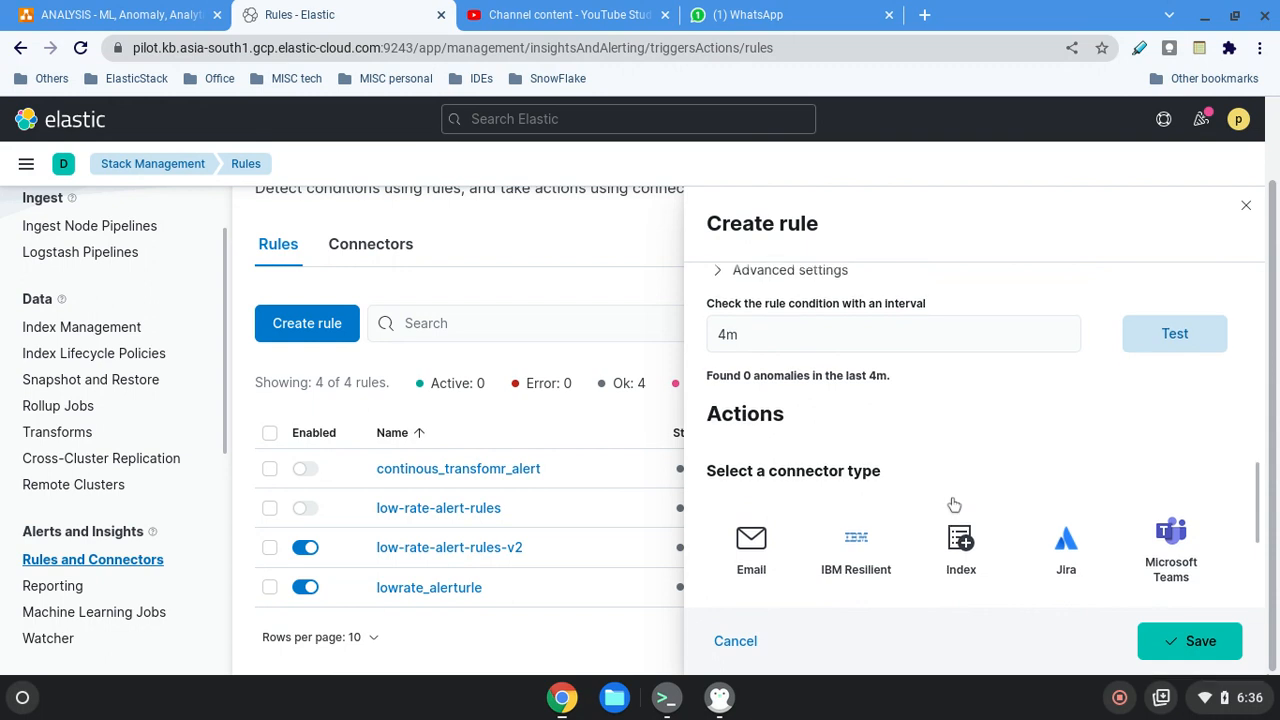
click(716, 280)
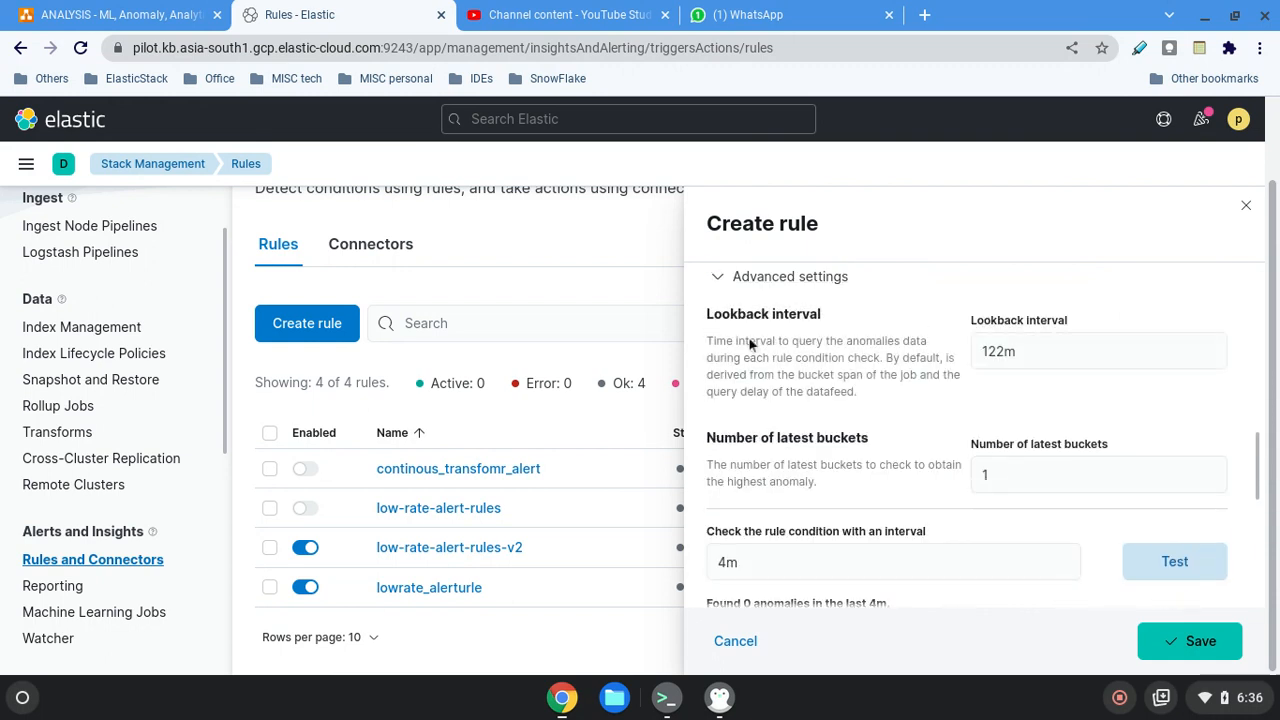
Examine the lookback interval and the number of latest buckets in the advanced settings.
scroll(836, 433, up, 1)
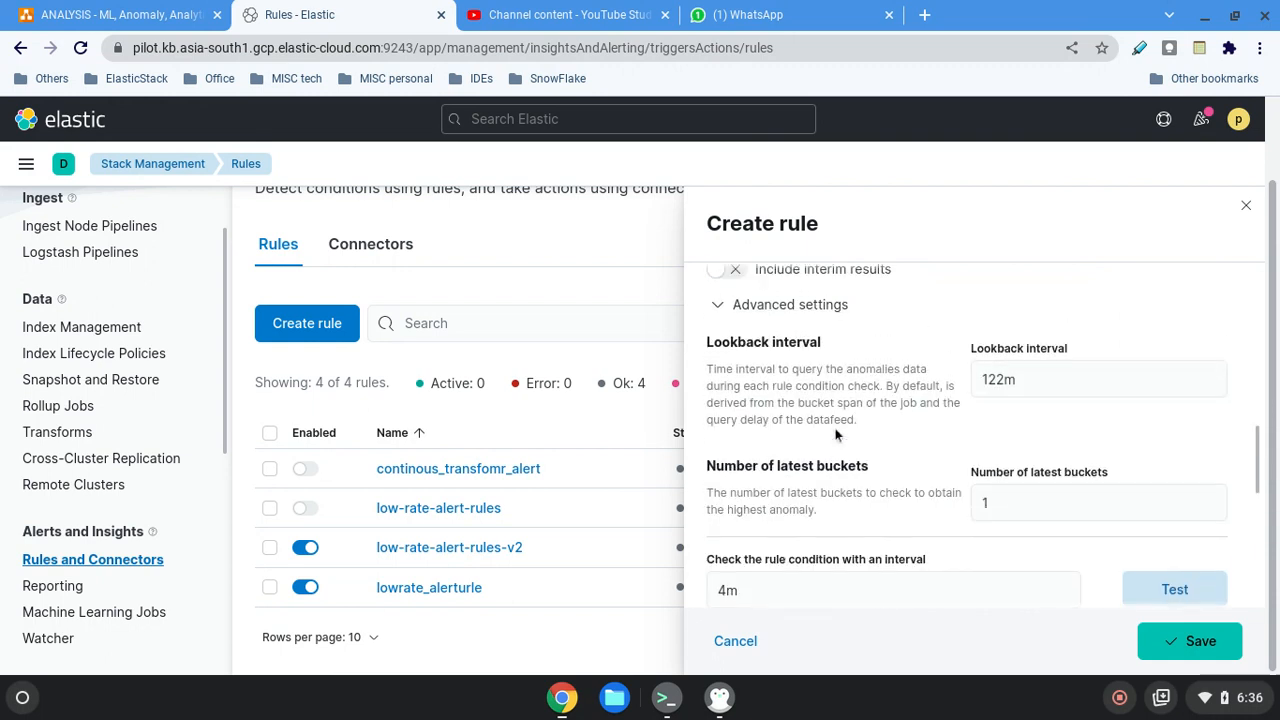
click(1017, 379)
drag(1017, 379, 970, 379)
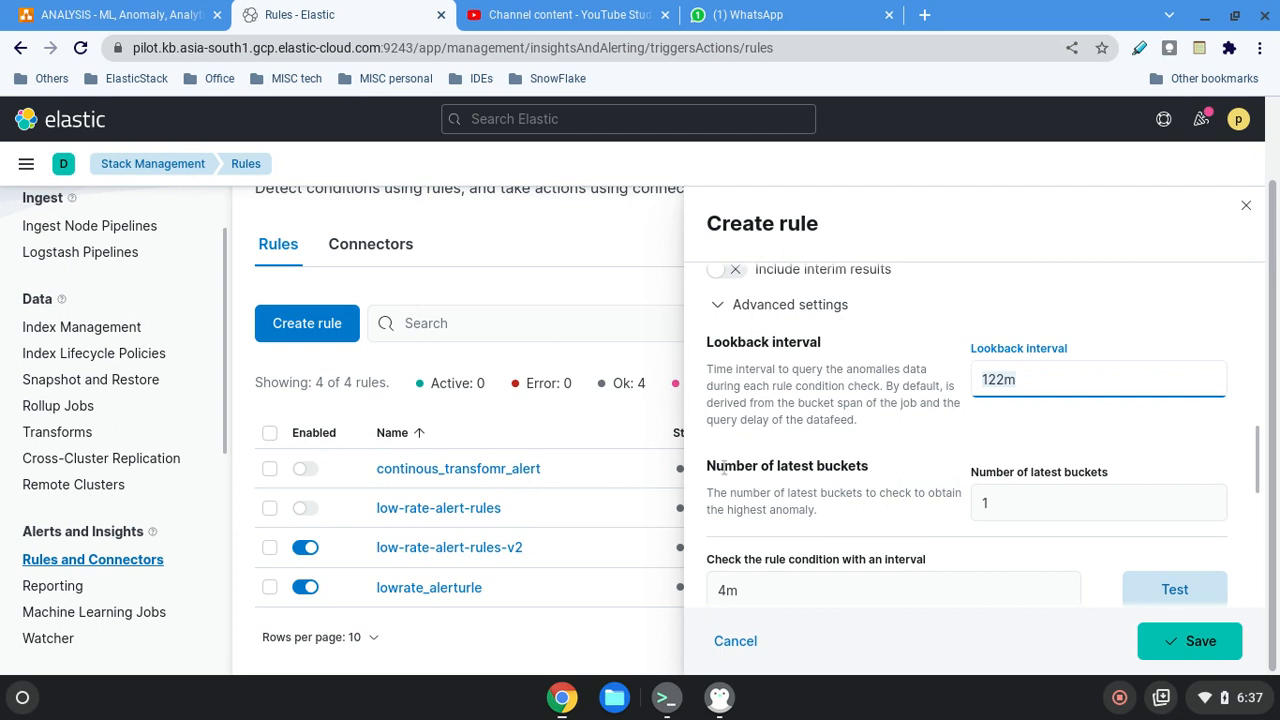
click(840, 490)
drag(840, 490, 1000, 503)
click(1000, 503)
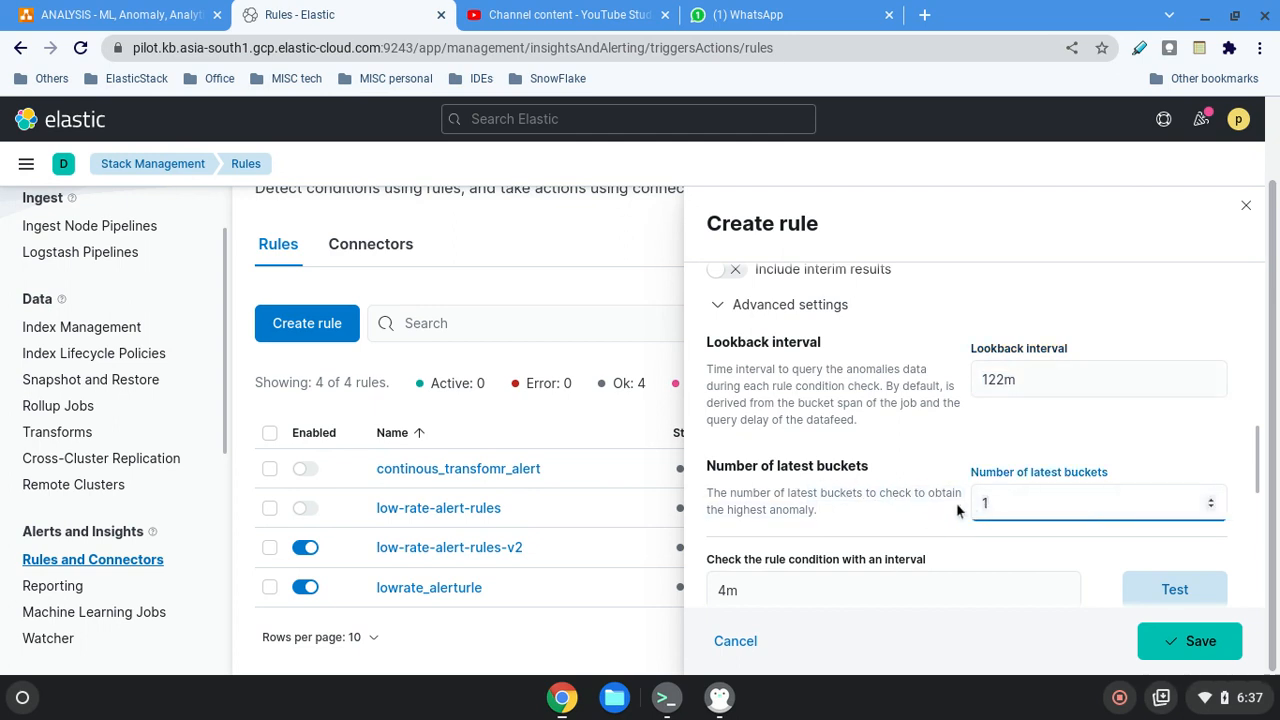
key(ctrl+a)
drag(869, 466, 767, 463)
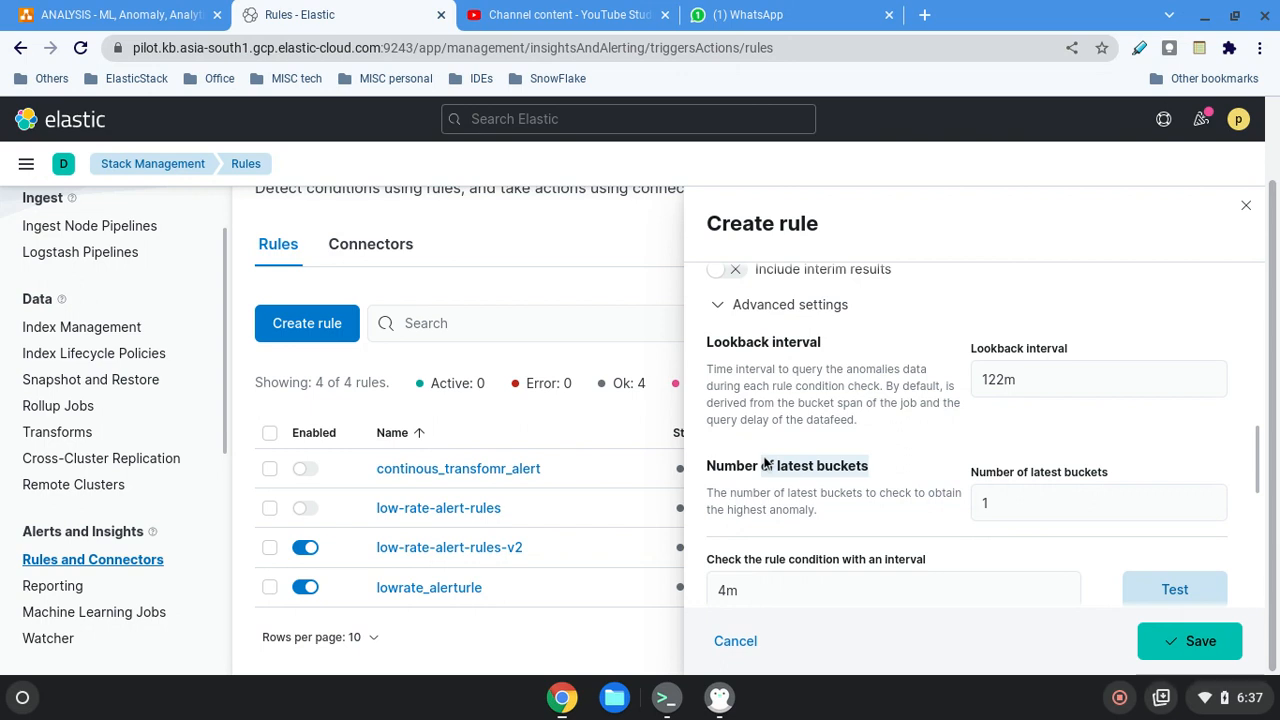
Lower the severity threshold slightly within the critical range and collapse the advanced settings.
scroll(985, 432, up, 2)
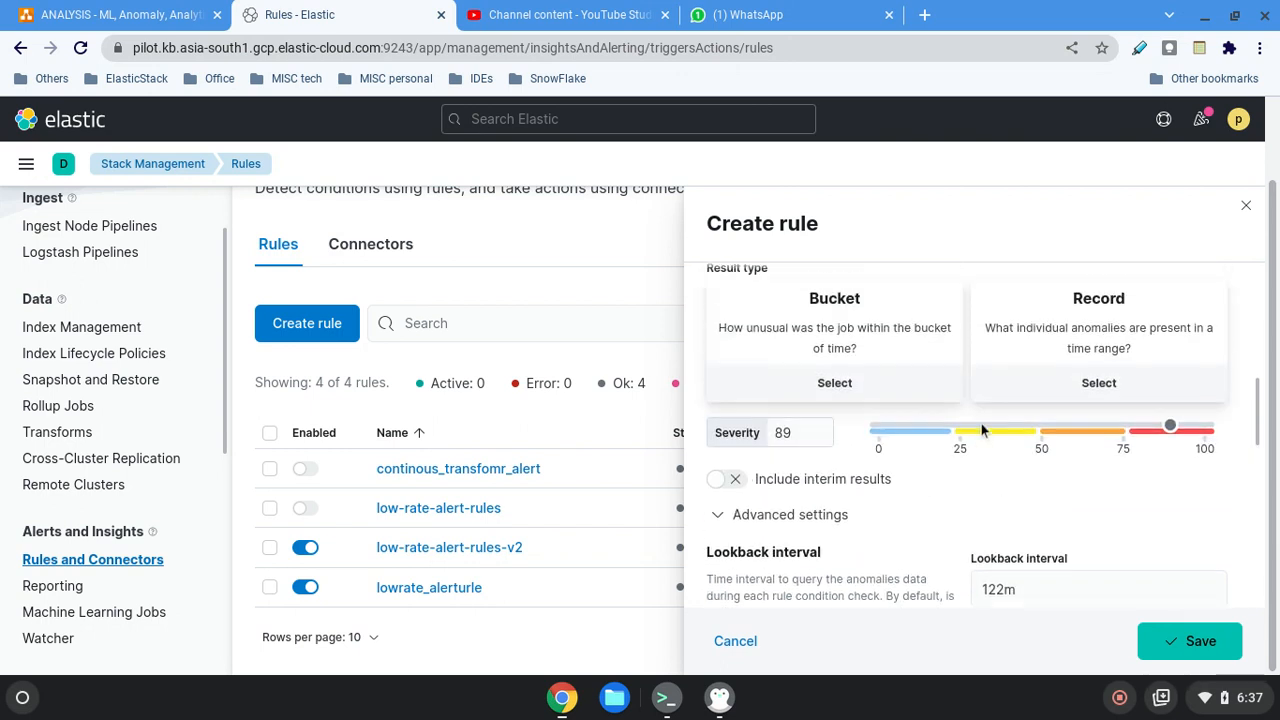
drag(1174, 440, 1156, 442)
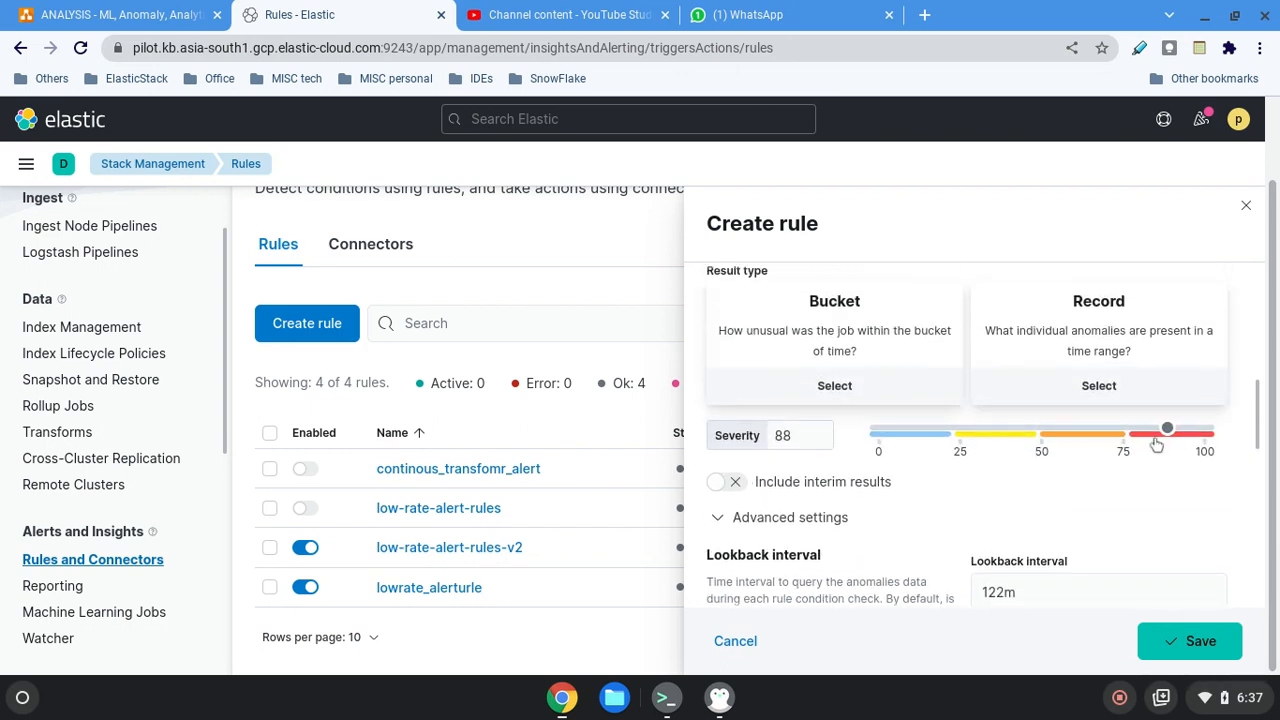
scroll(1156, 440, down, 3)
scroll(760, 440, up, 3)
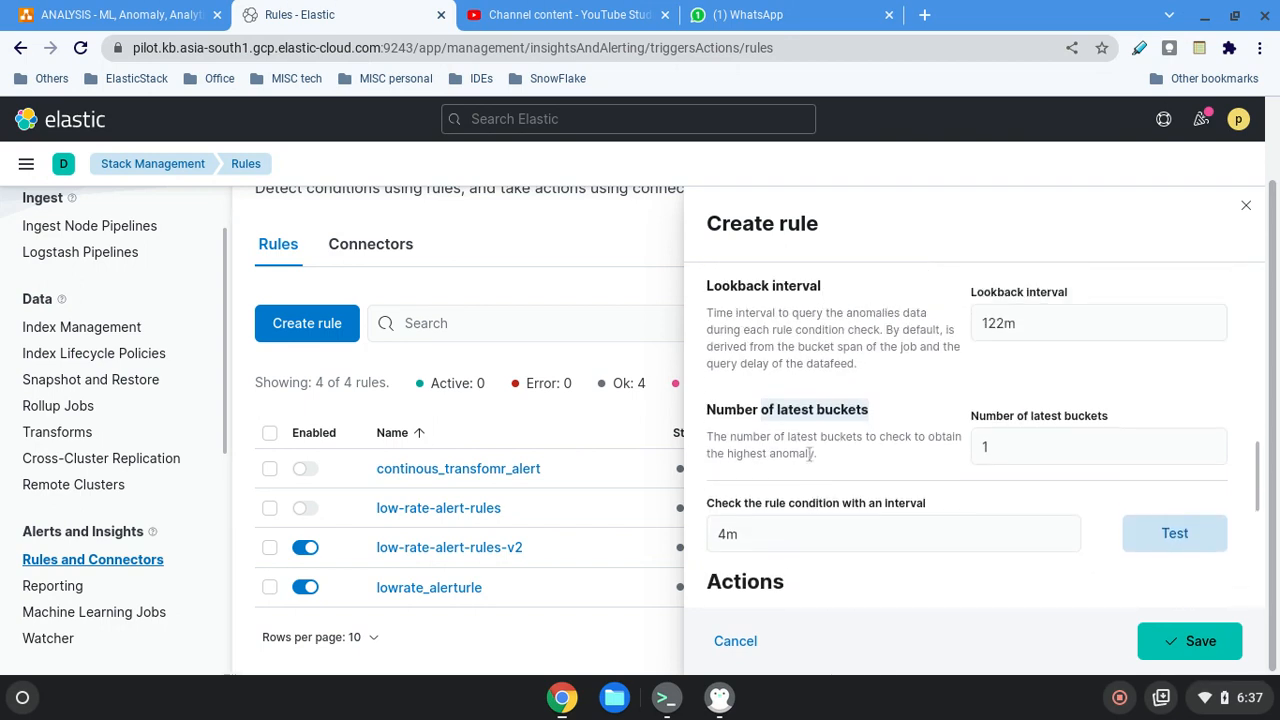
click(720, 343)
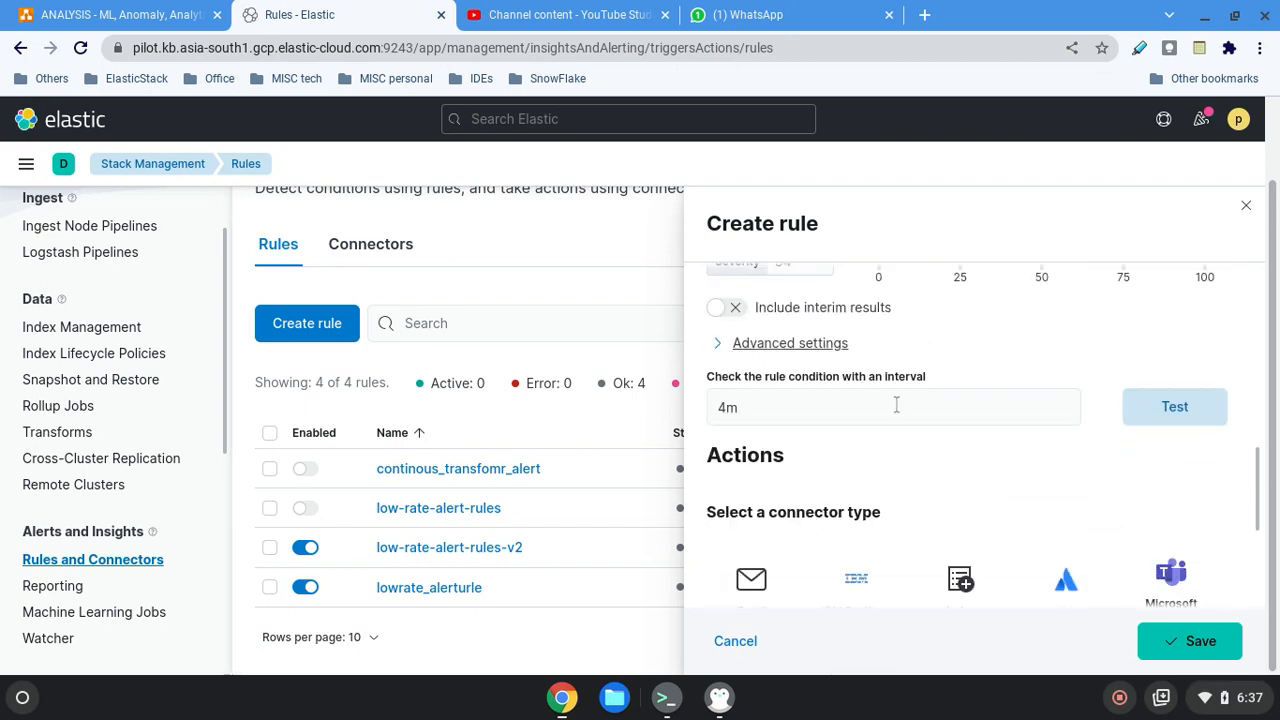
Add an email action to the rule, choosing Email among the connector types.
scroll(977, 445, down, 2)
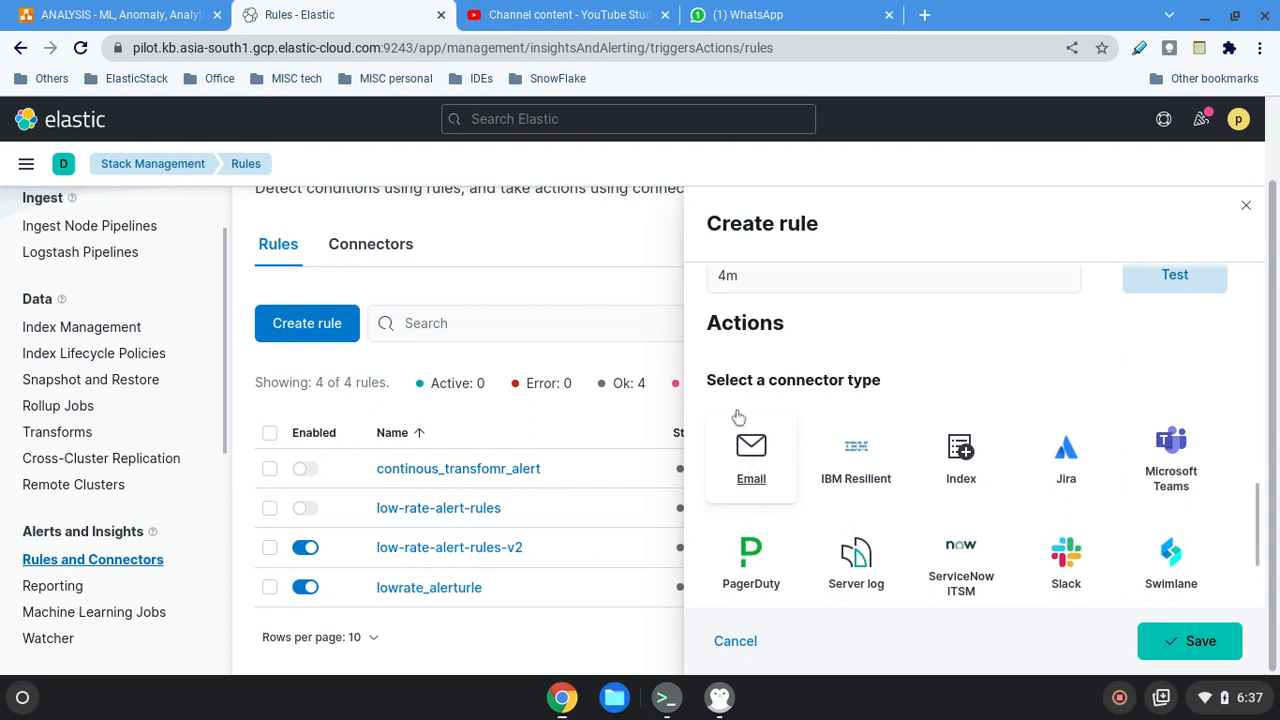
drag(812, 326, 704, 322)
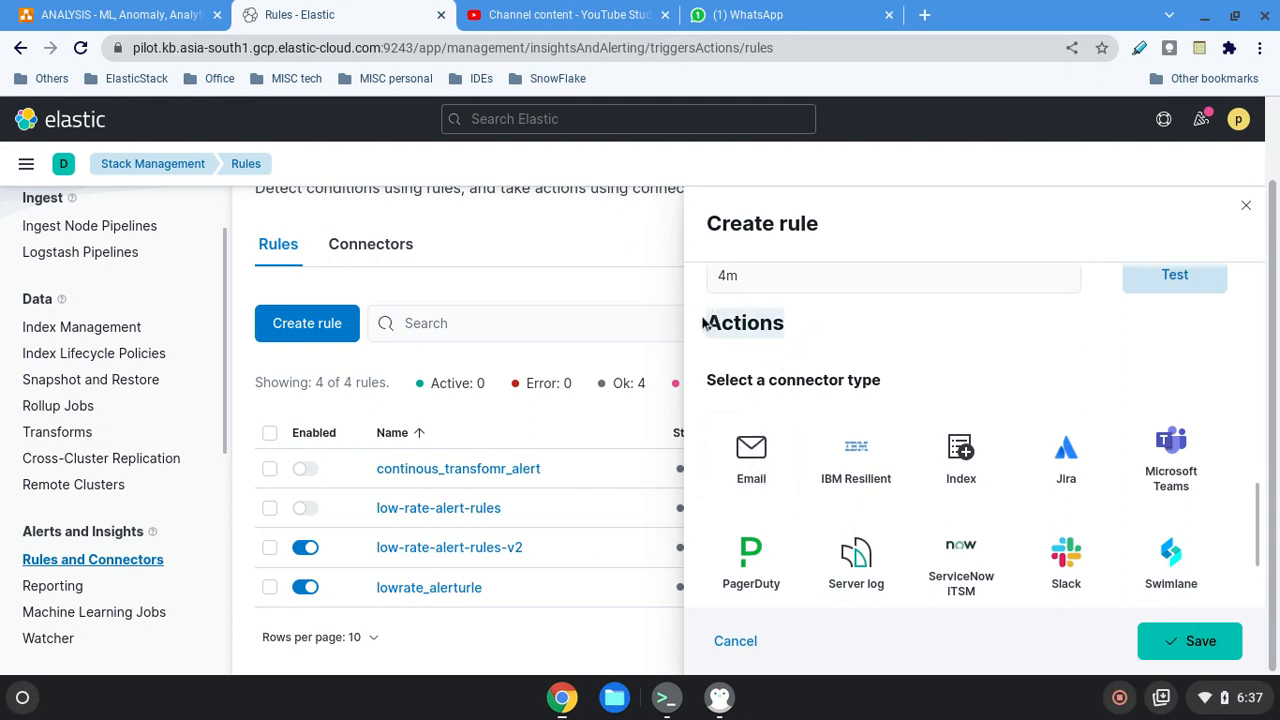
scroll(1060, 460, down, 1)
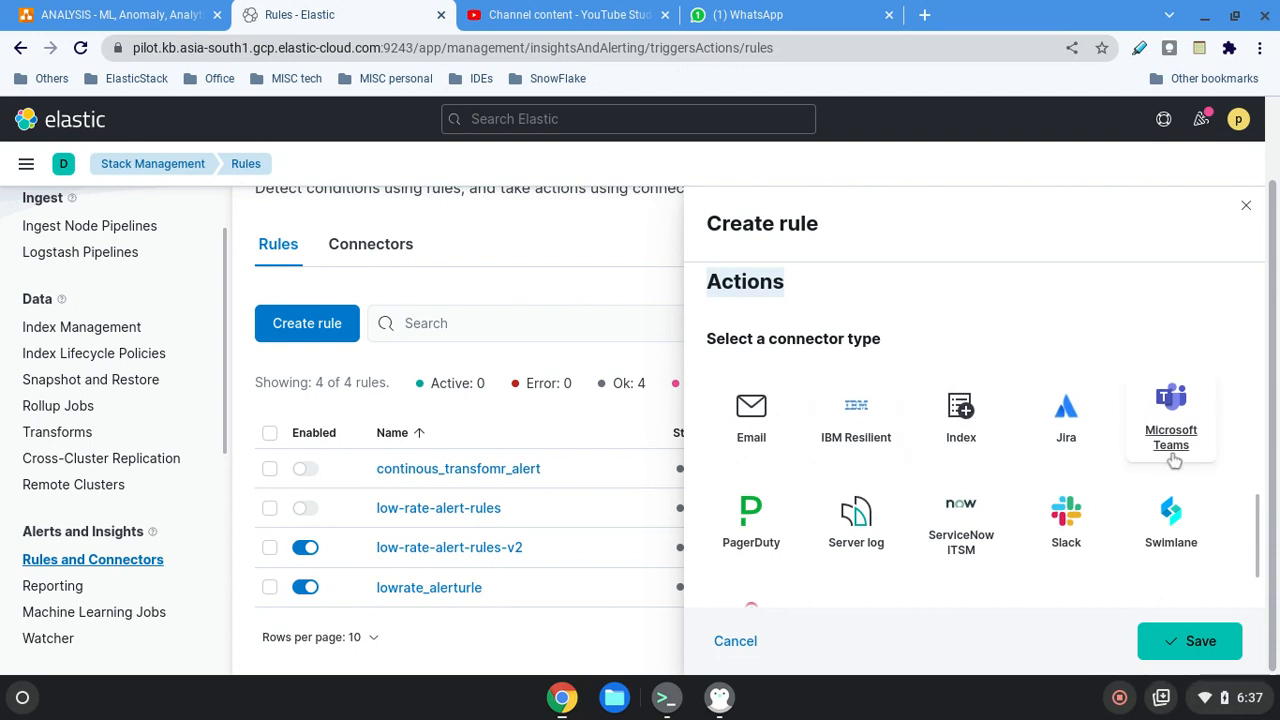
scroll(758, 594, down, 1)
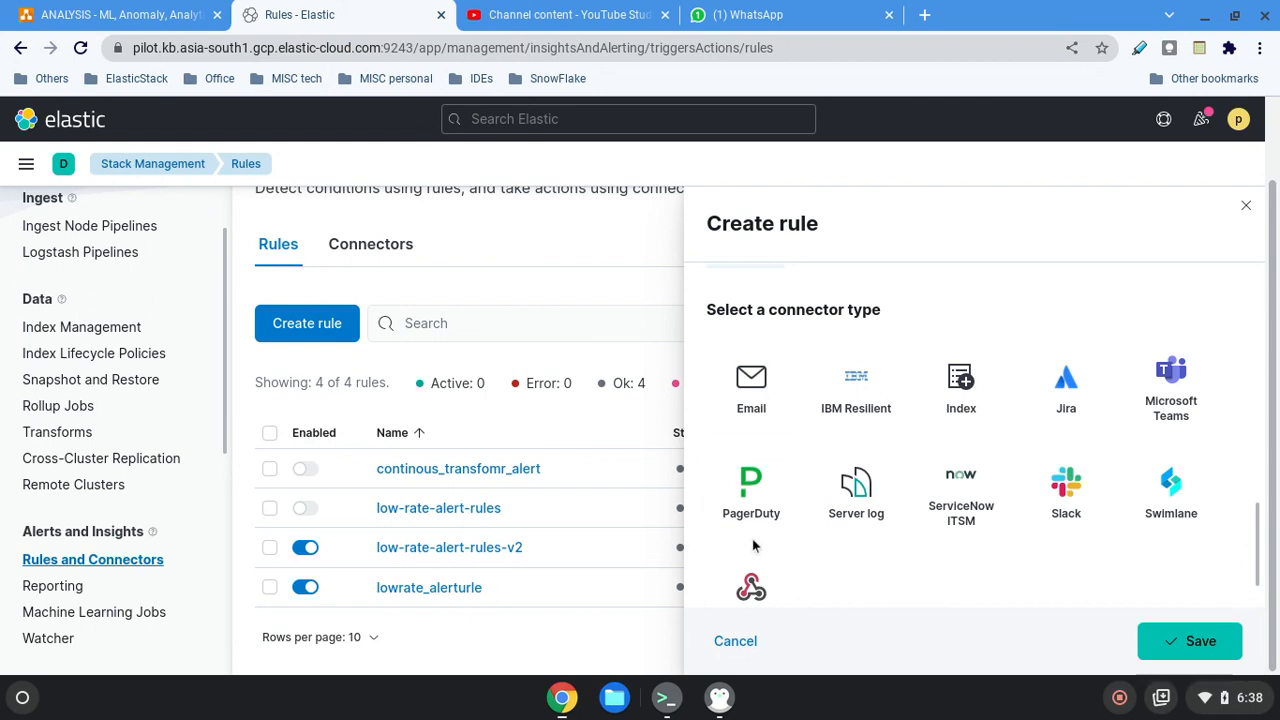
click(754, 390)
scroll(906, 404, down, 1)
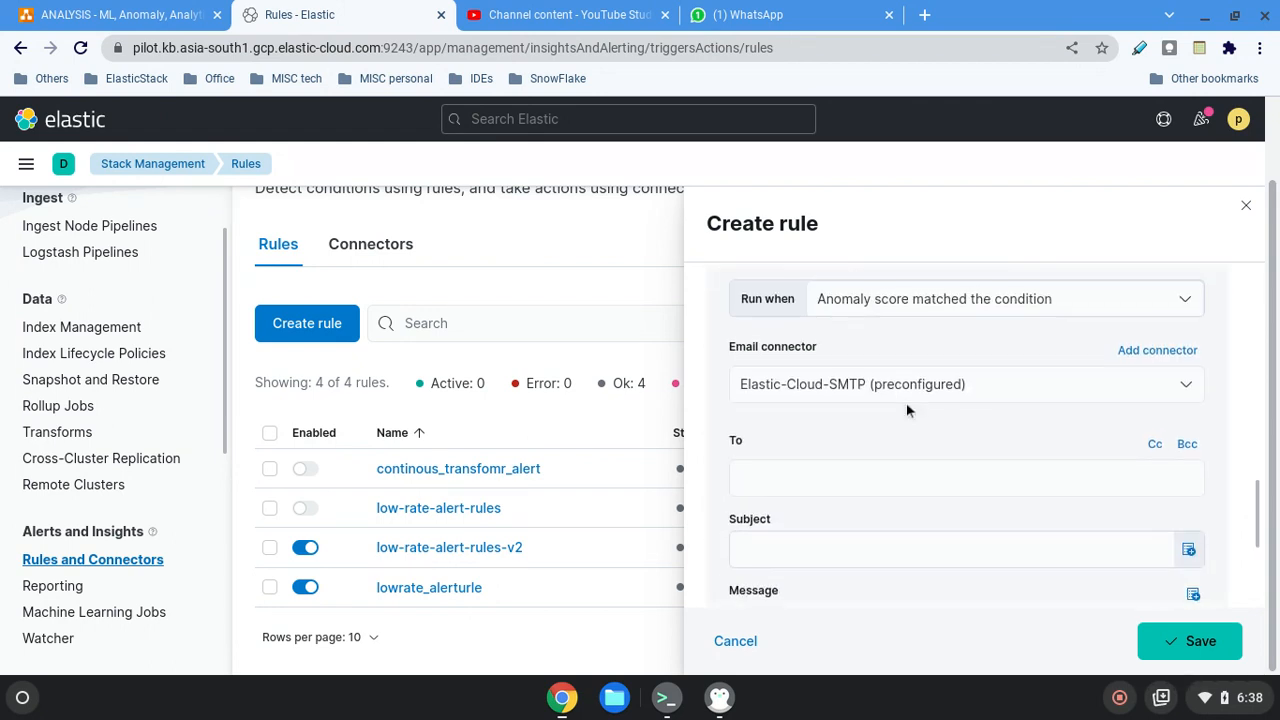
scroll(866, 378, up, 2)
scroll(960, 470, down, 3)
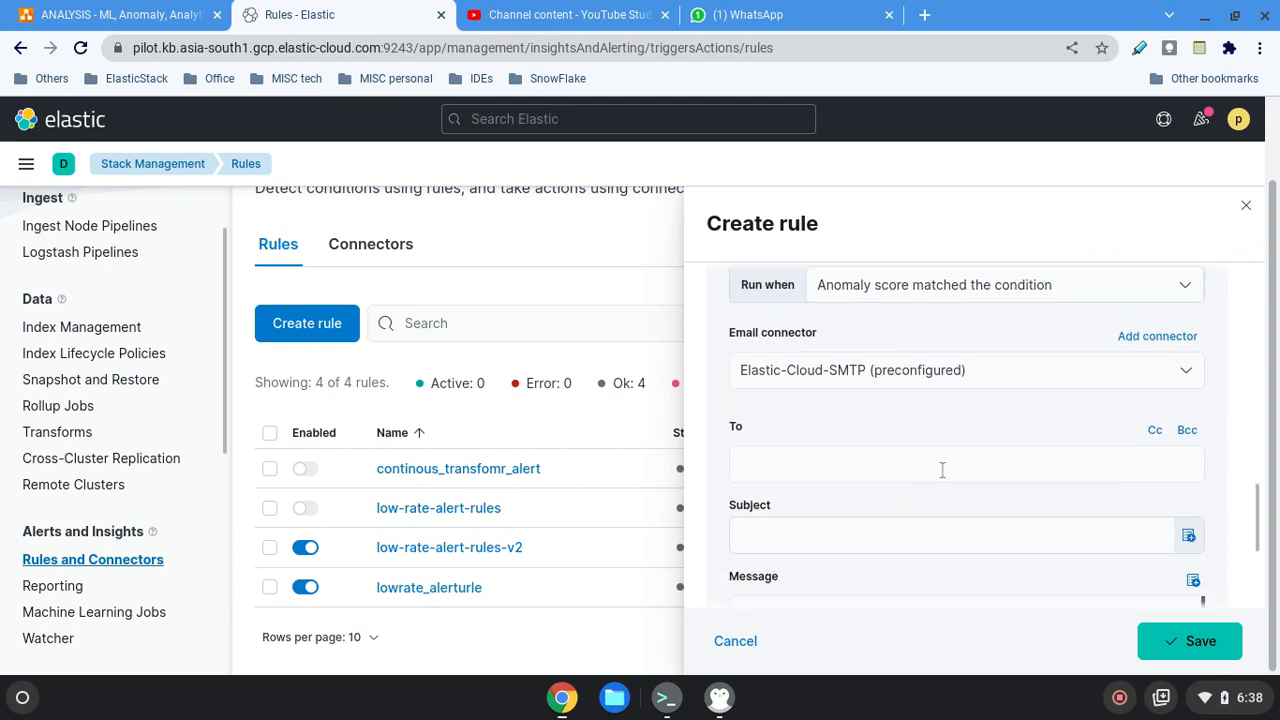
Review the variables in the email message and insert {{rule.name}} on the blank line above {{context.message}}.
scroll(941, 472, down, 1)
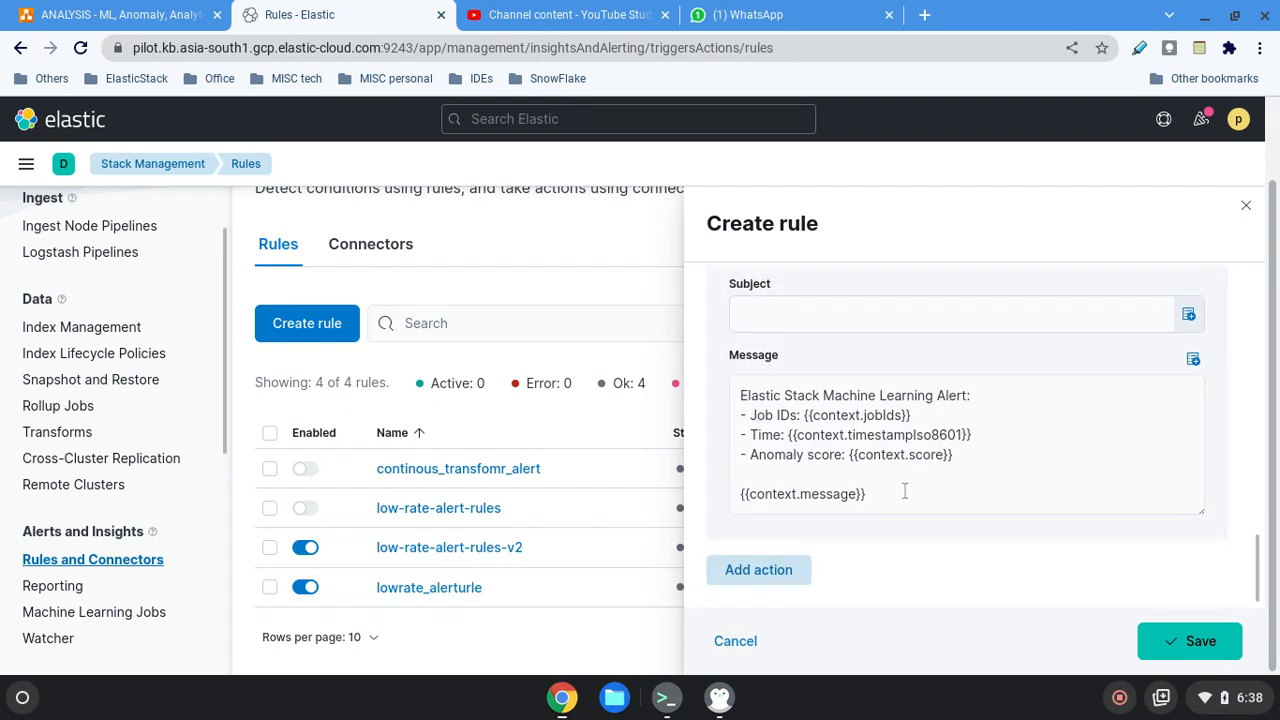
drag(866, 494, 742, 494)
click(847, 454)
drag(847, 454, 951, 453)
drag(788, 434, 991, 429)
click(1091, 468)
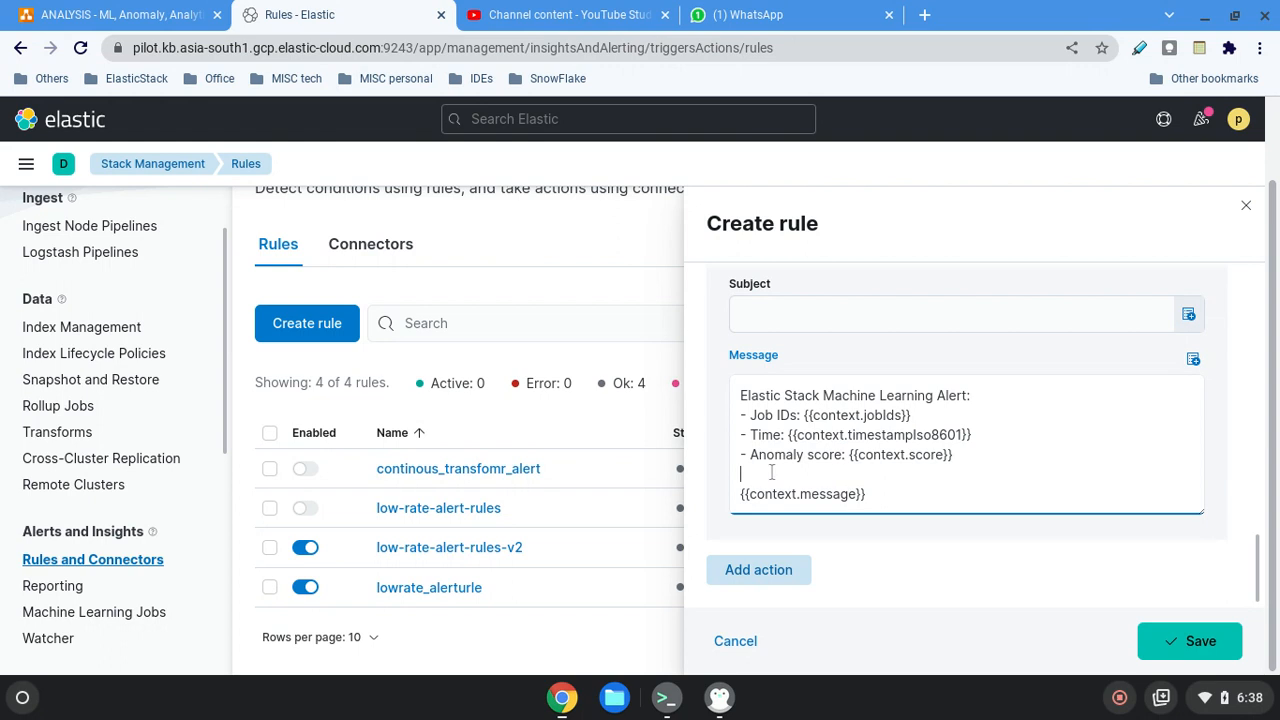
click(1193, 362)
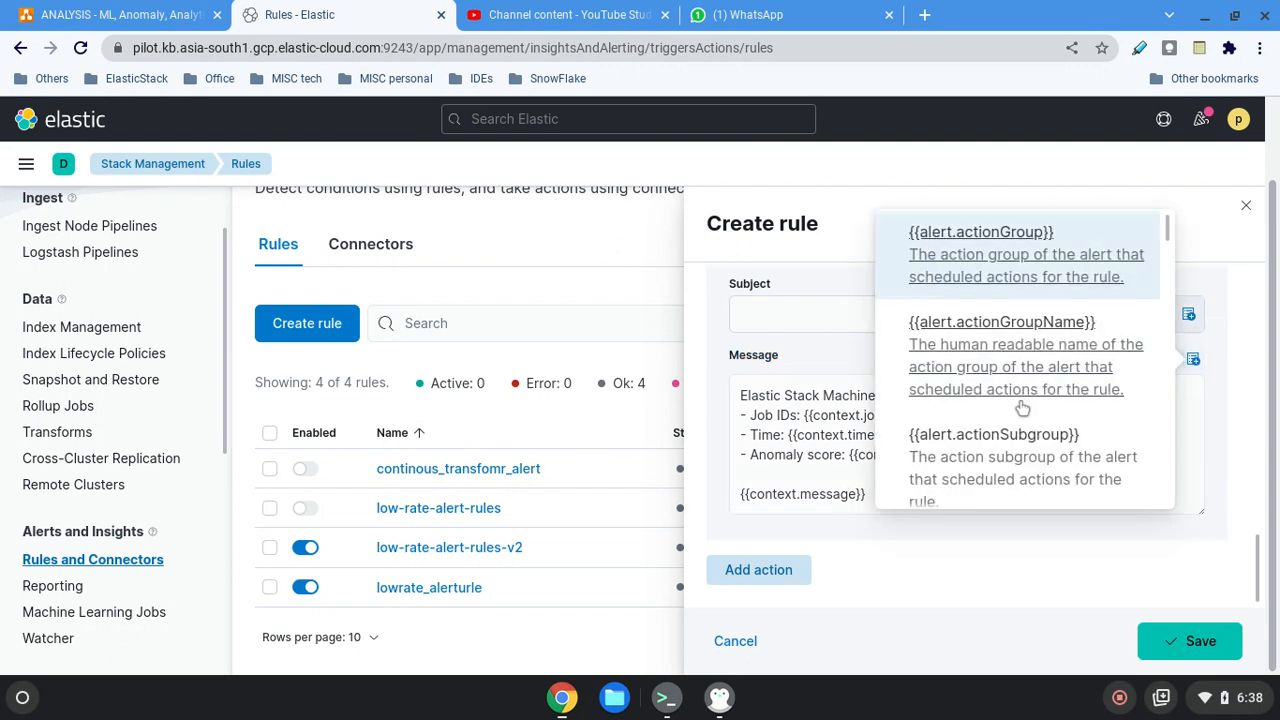
scroll(1022, 407, down, 15)
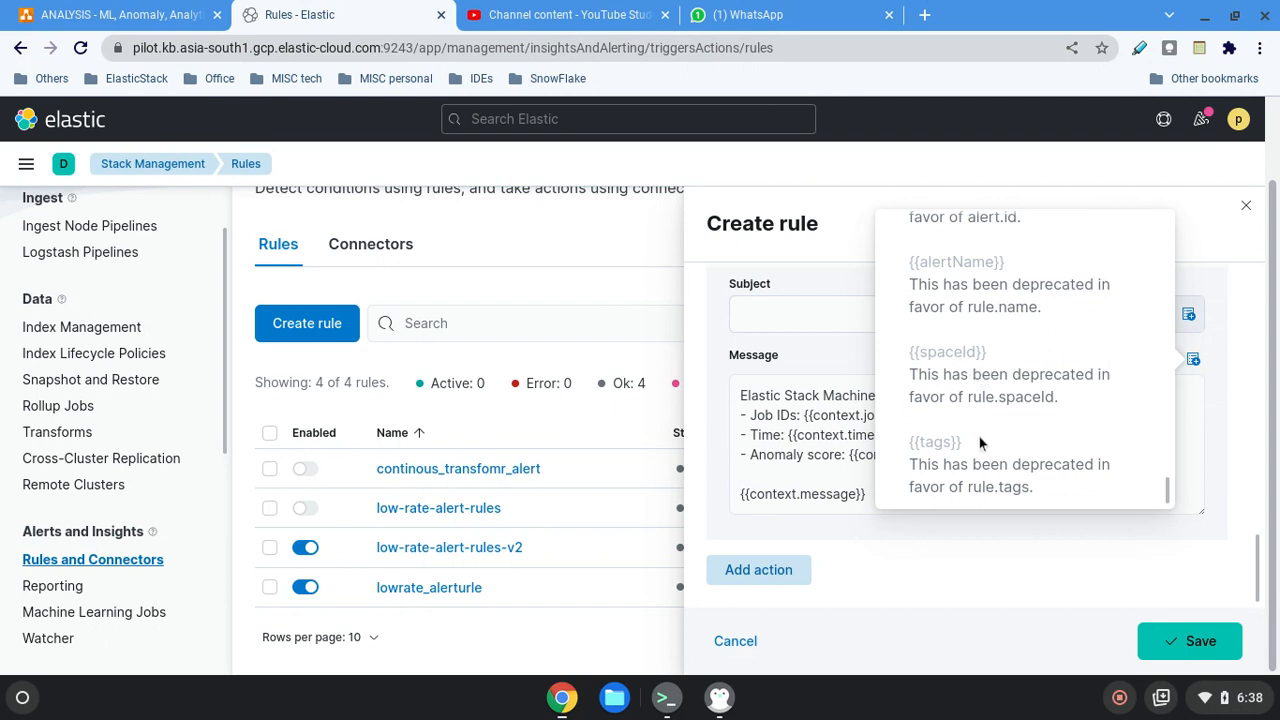
scroll(975, 440, up, 8)
scroll(973, 427, up, 5)
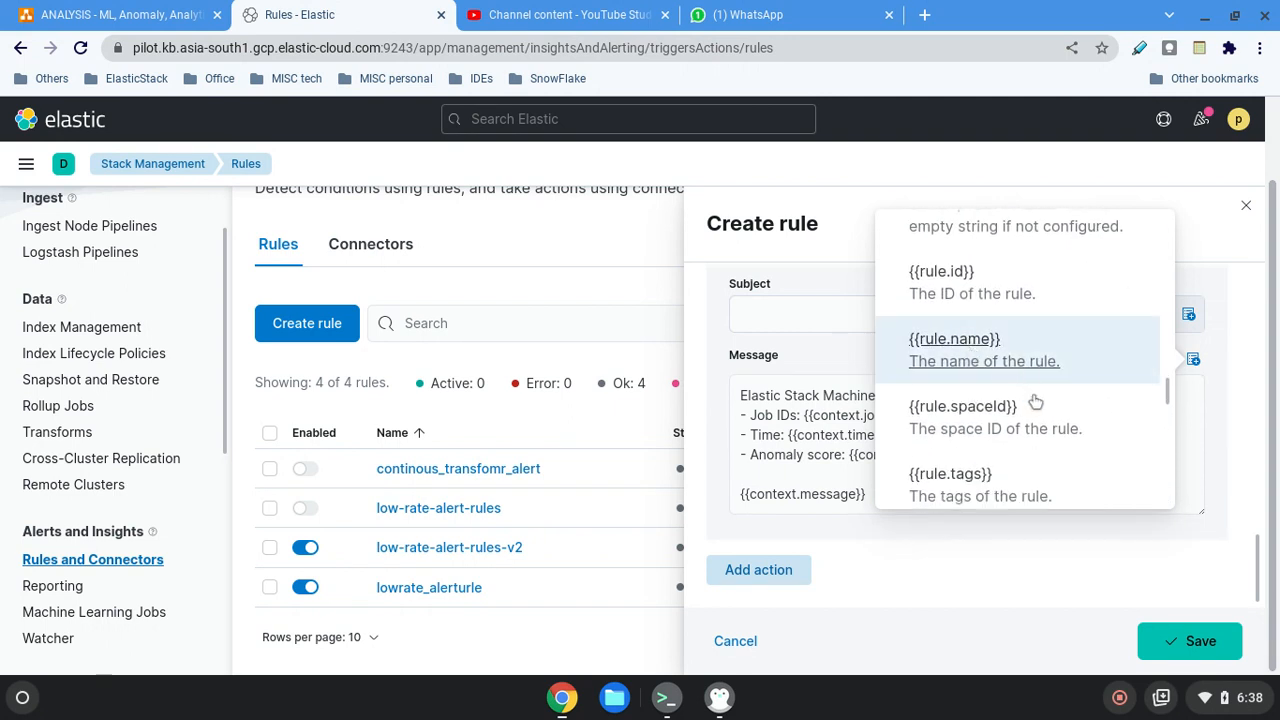
click(975, 352)
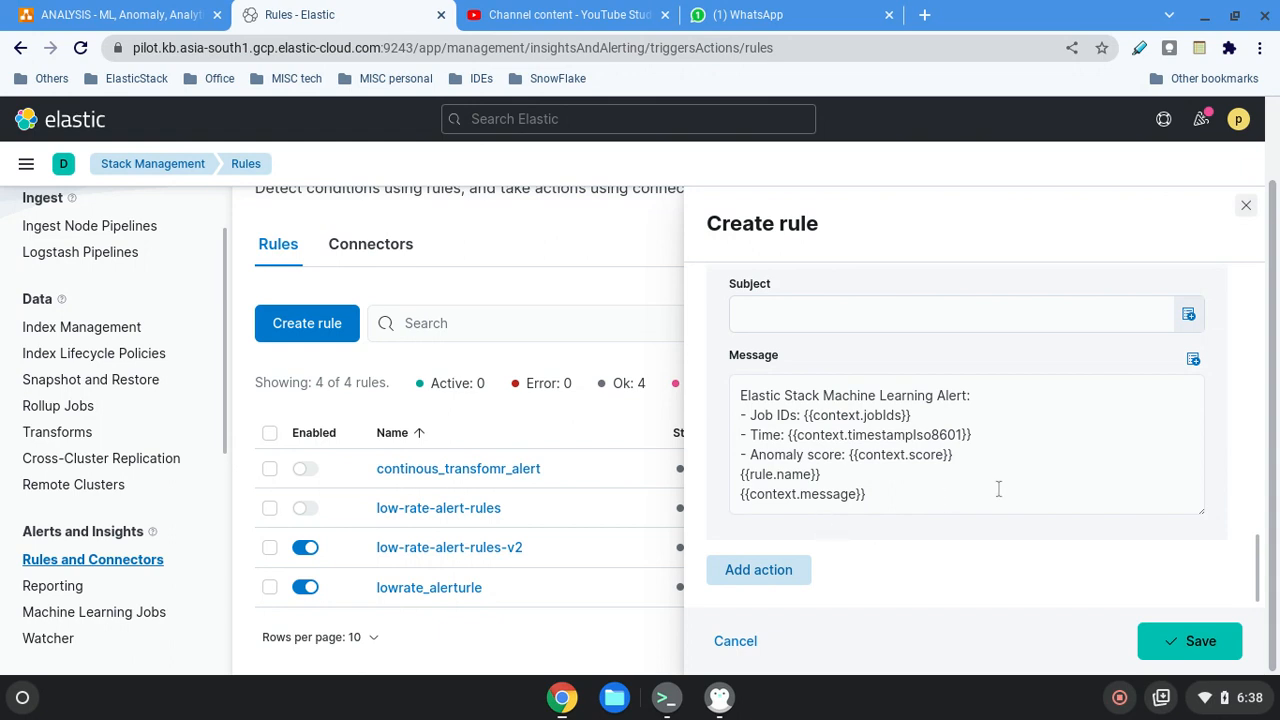
Set the email subject to dfgfdgsfdgdfg and bring up the connector types for another action.
click(918, 313)
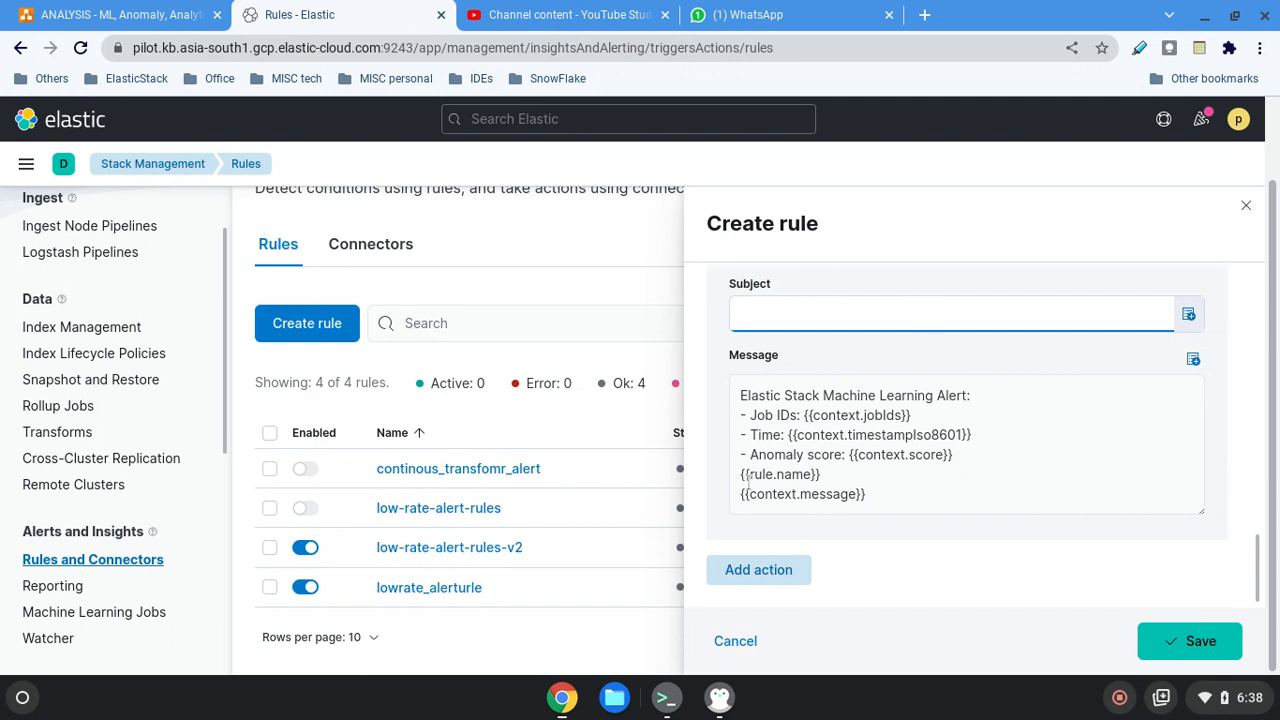
text(dfgfdgsfdgdfg)
drag(868, 495, 733, 473)
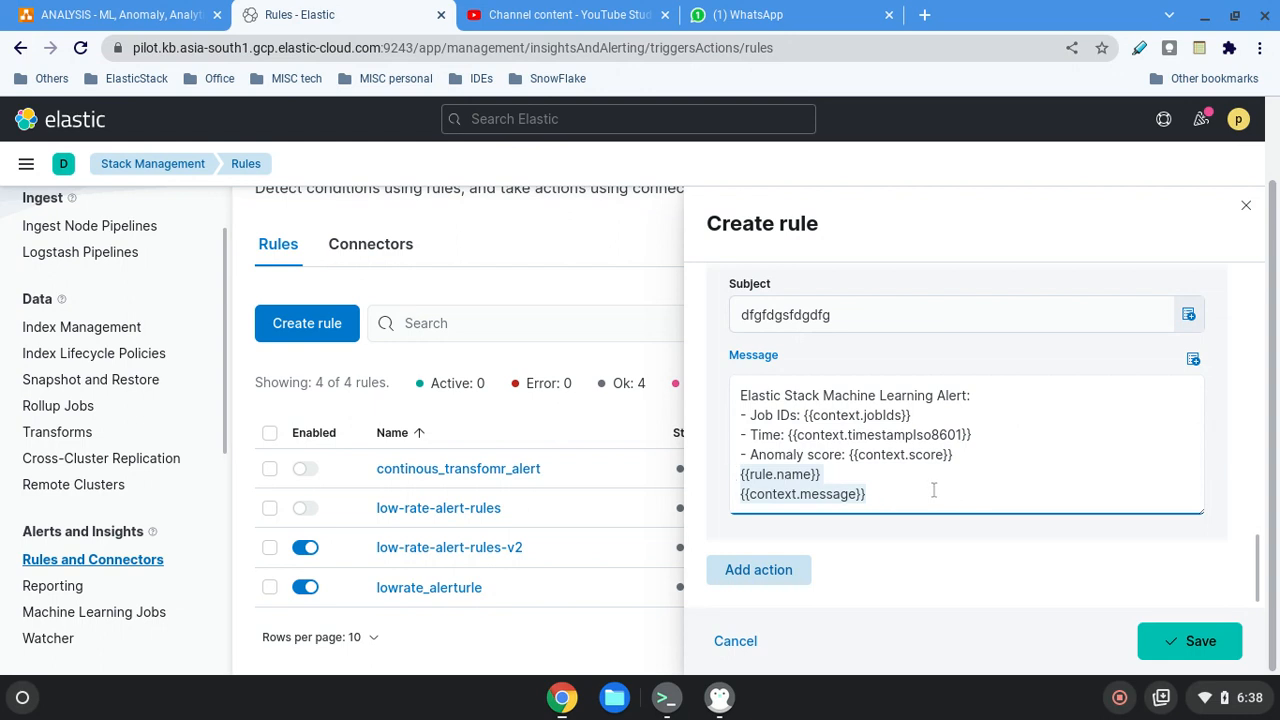
text({{#context.topInfluencers.length}}   Top influencers:   {{#context.topInfluencers}}     {{influencer_field_name}} = {{influencer_field_value}} [{{score}}]   {{/context.topInfluencers}} {{/context.topInfluencers.length}})
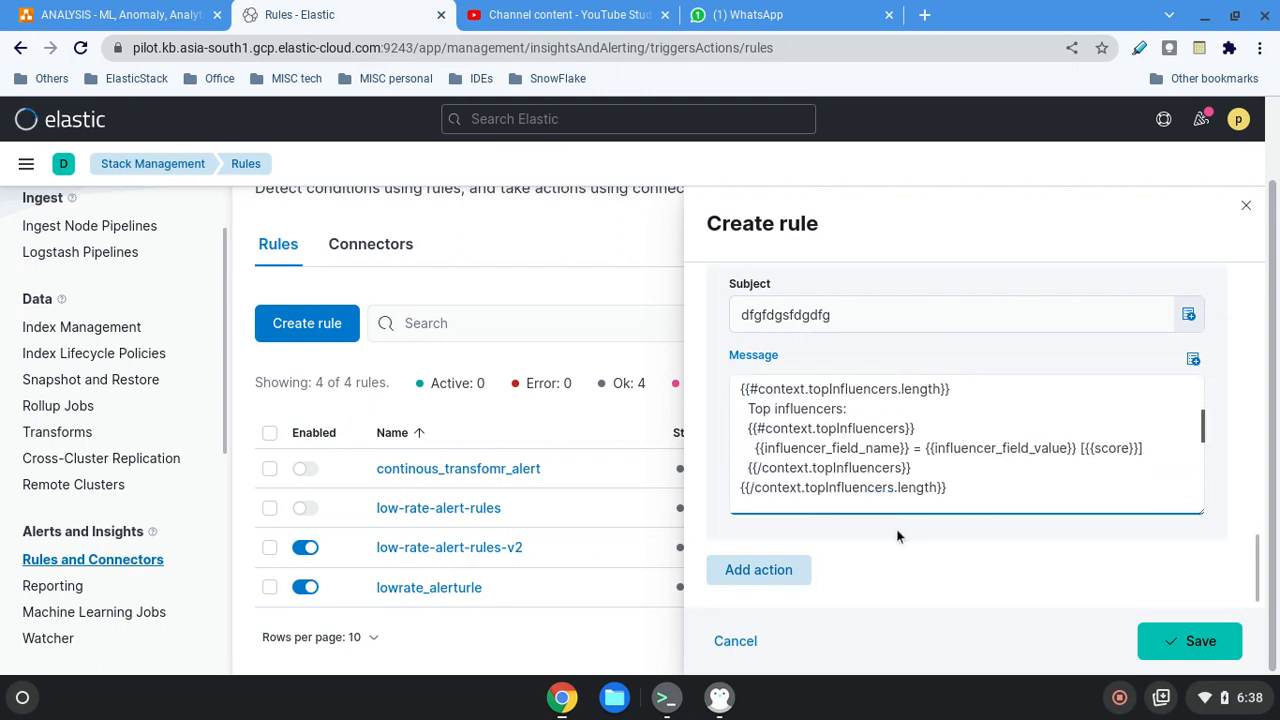
click(766, 569)
scroll(1061, 550, down, 5)
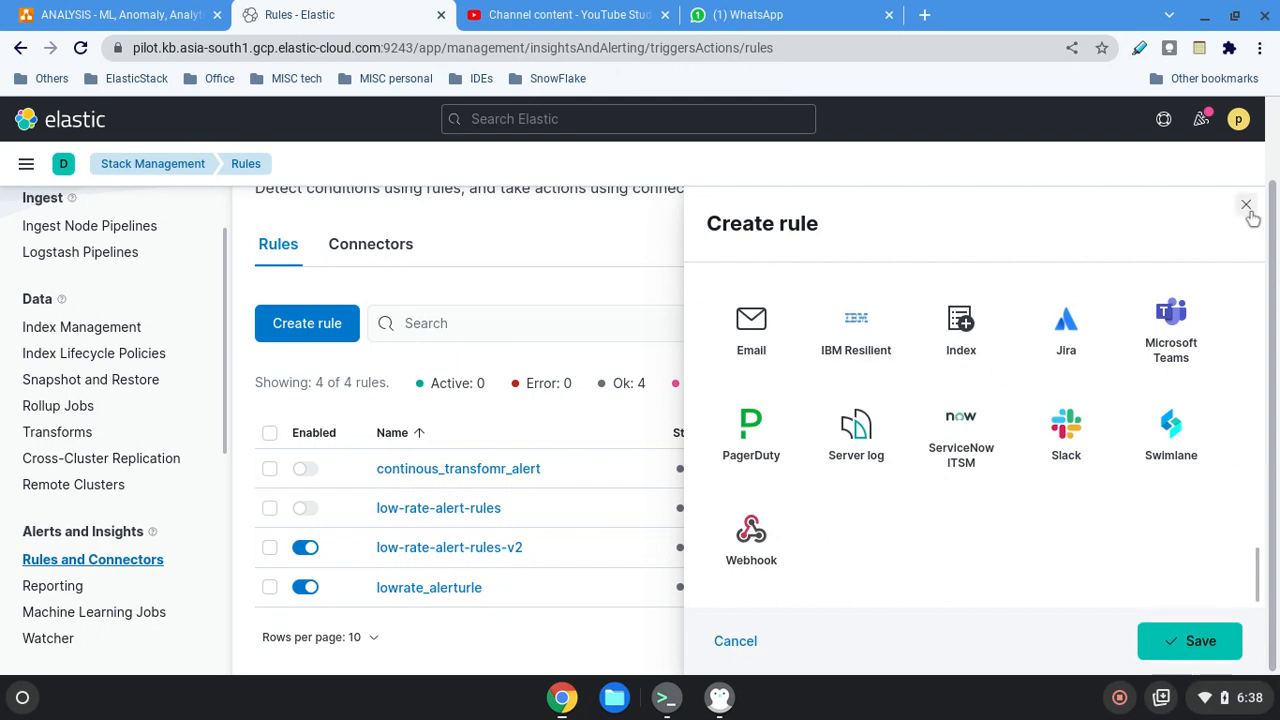
Replace the Anomaly detection alert rule type with the other Machine Learning type, which monitors job health.
scroll(1083, 486, up, 10)
scroll(1083, 488, up, 5)
scroll(1082, 481, up, 1)
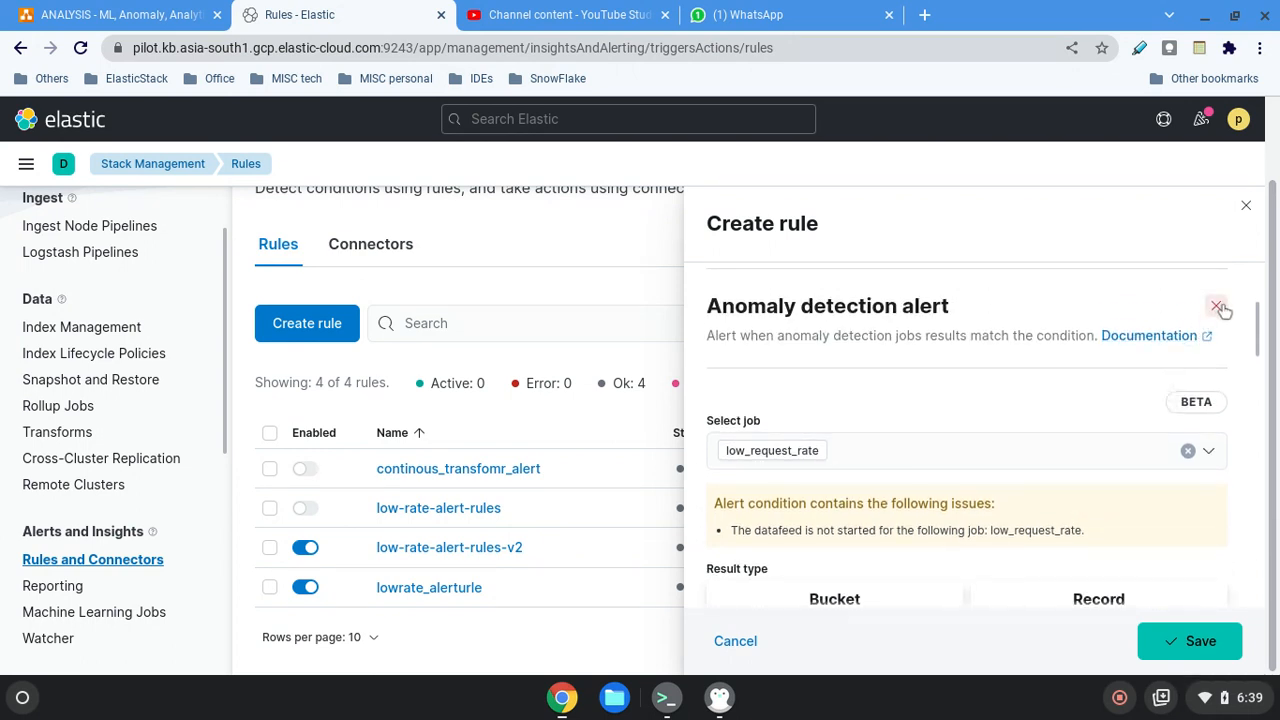
click(1218, 308)
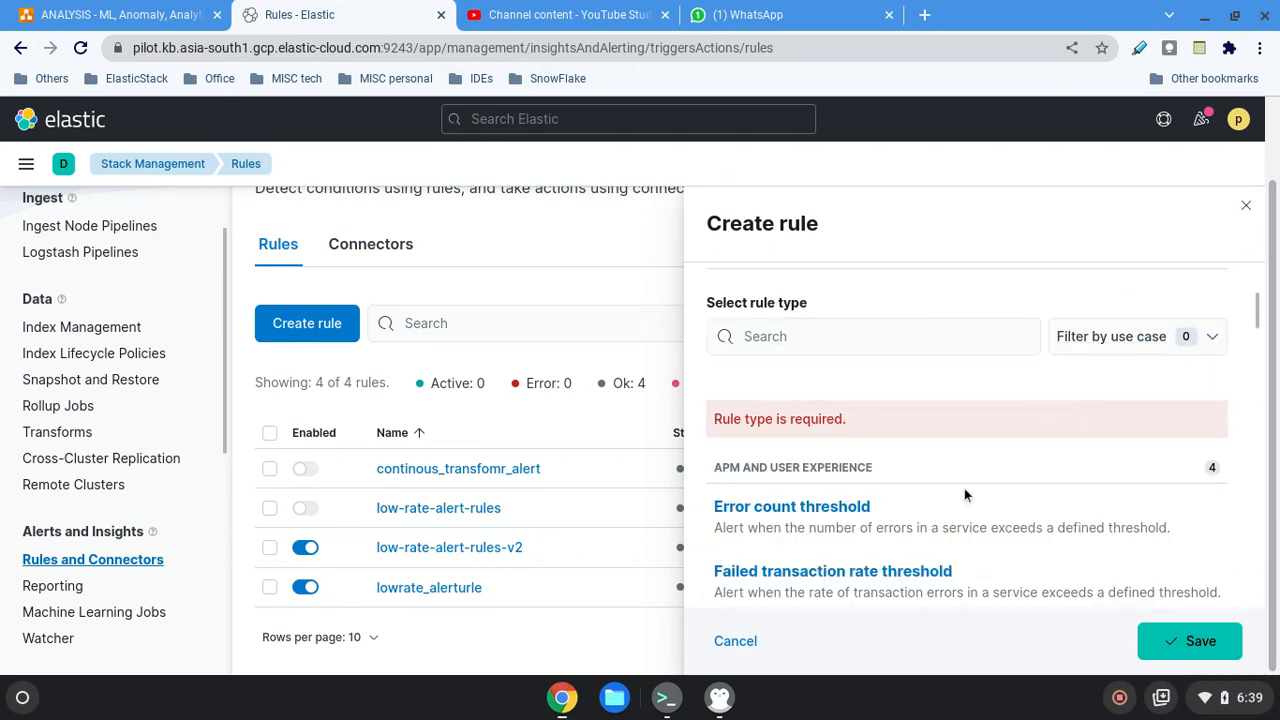
scroll(960, 500, down, 1)
scroll(955, 530, down, 5)
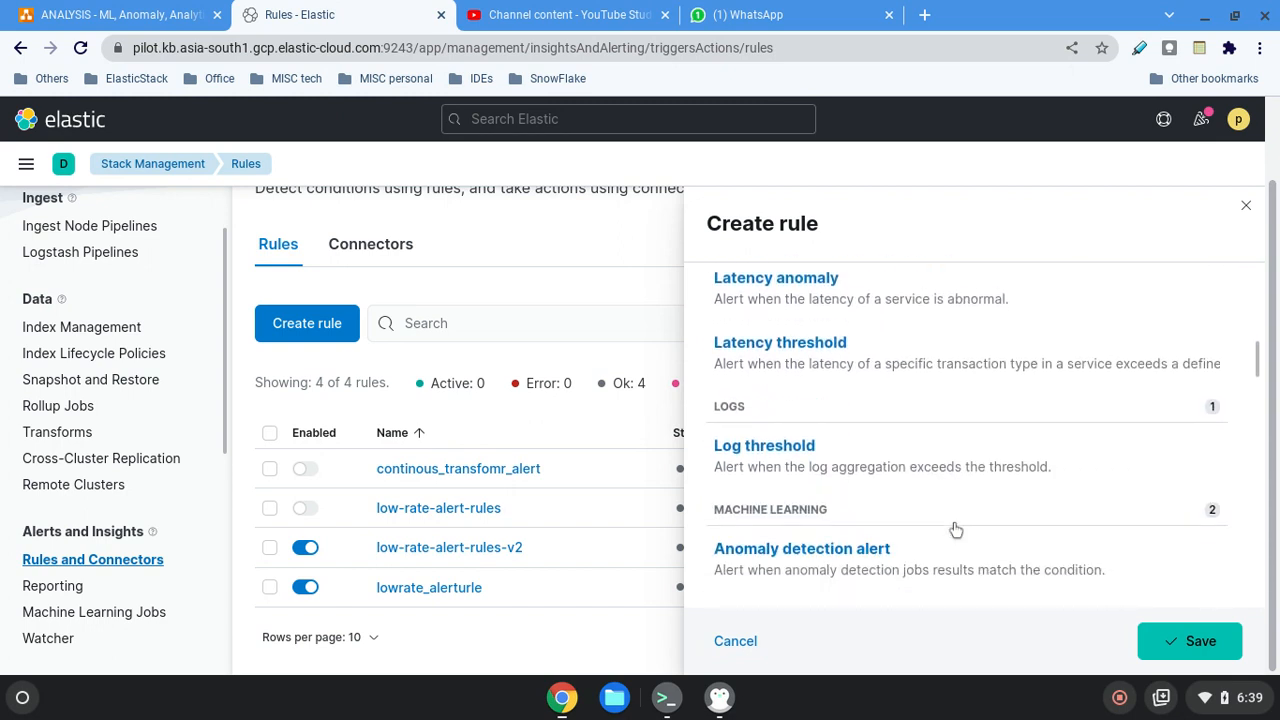
click(903, 503)
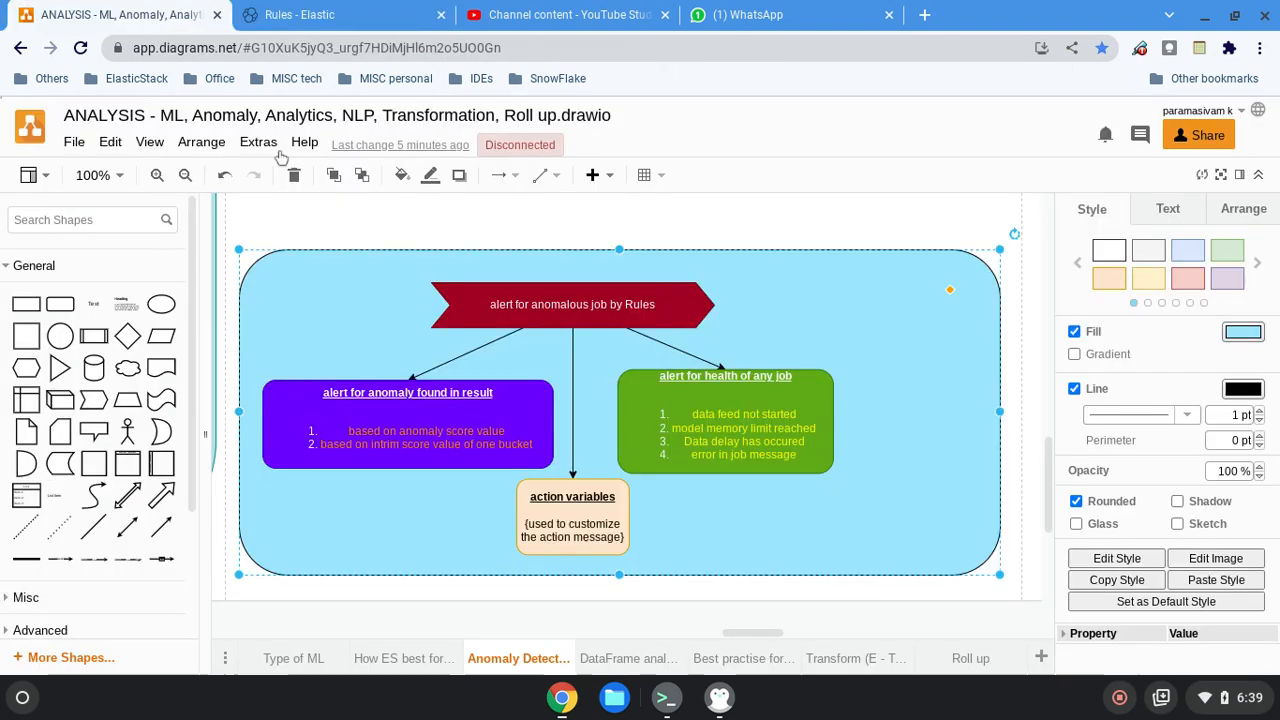
Switch to the diagrams.net drawing and start a third list item, Look, in the "alert for anomaly found in result" box.
click(170, 16)
double_click(388, 431)
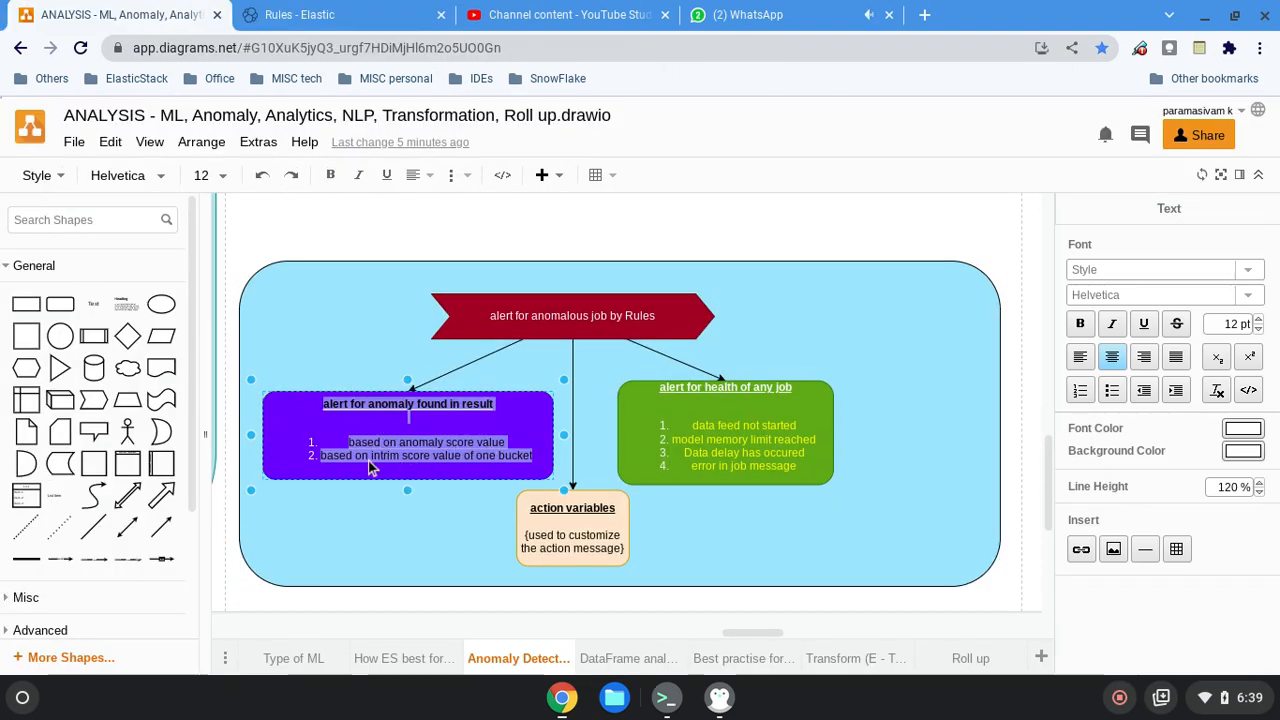
double_click(514, 459)
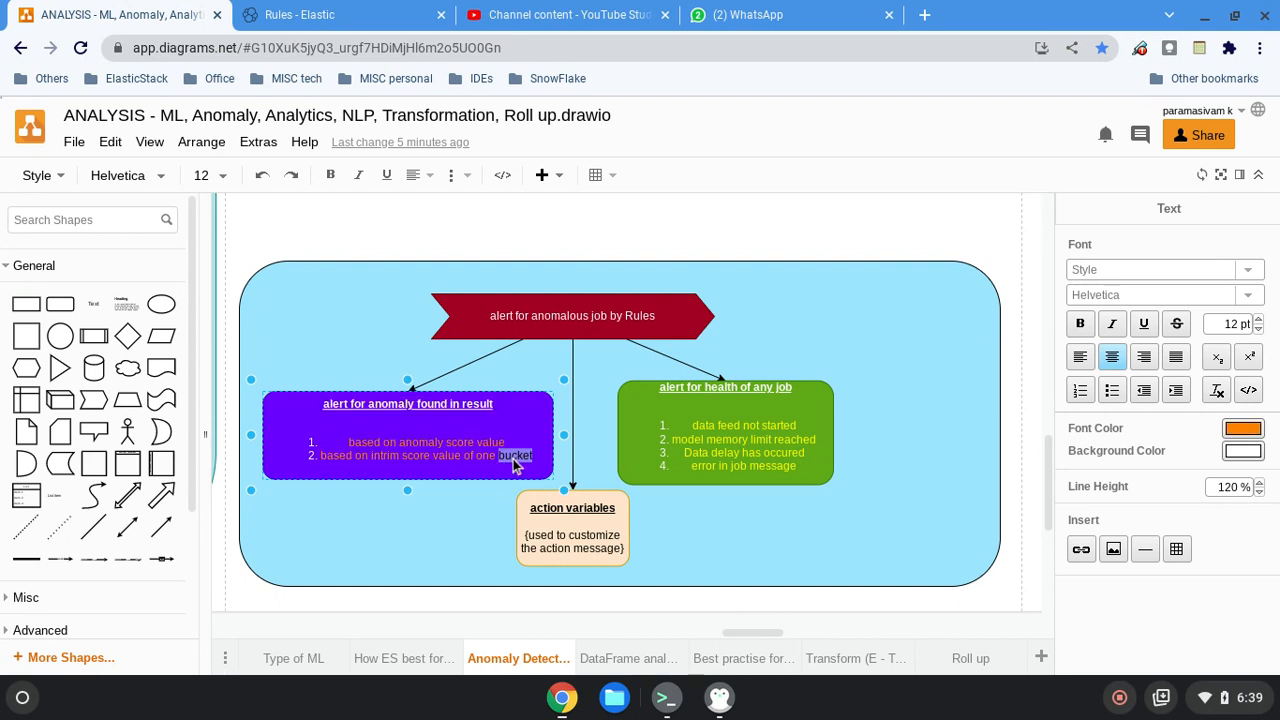
click(536, 456)
double_click(526, 456)
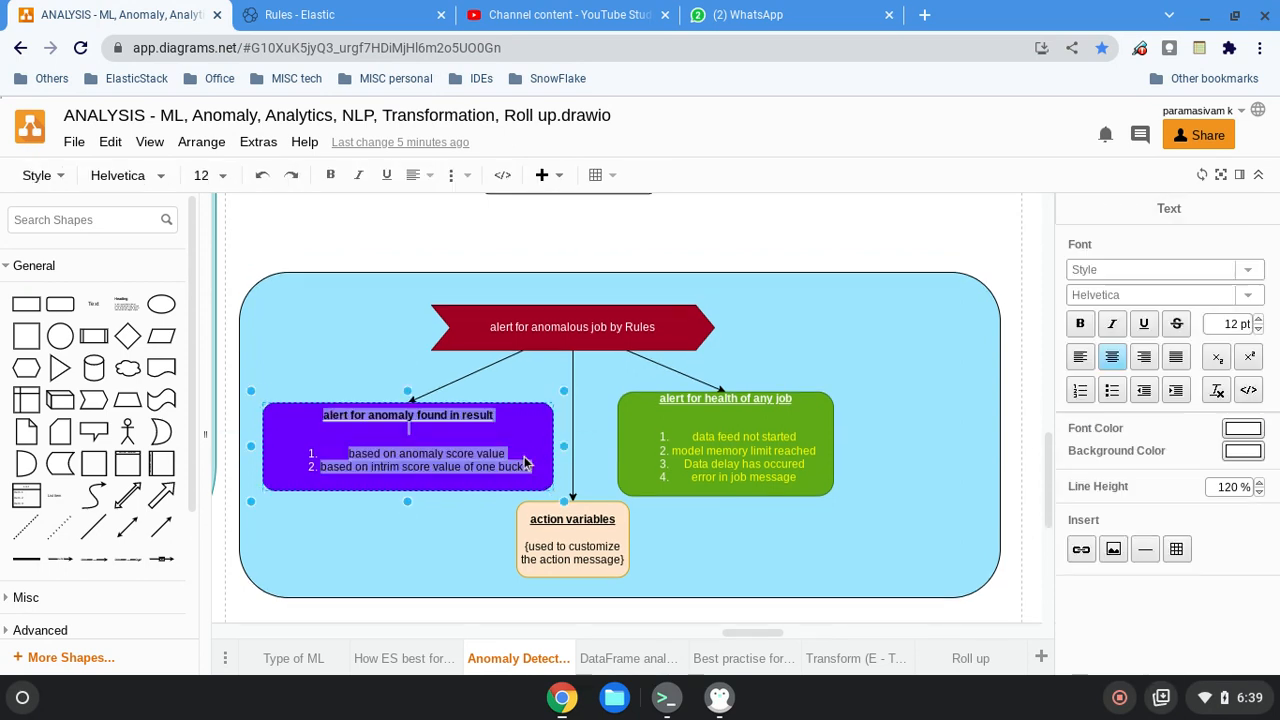
click(516, 476)
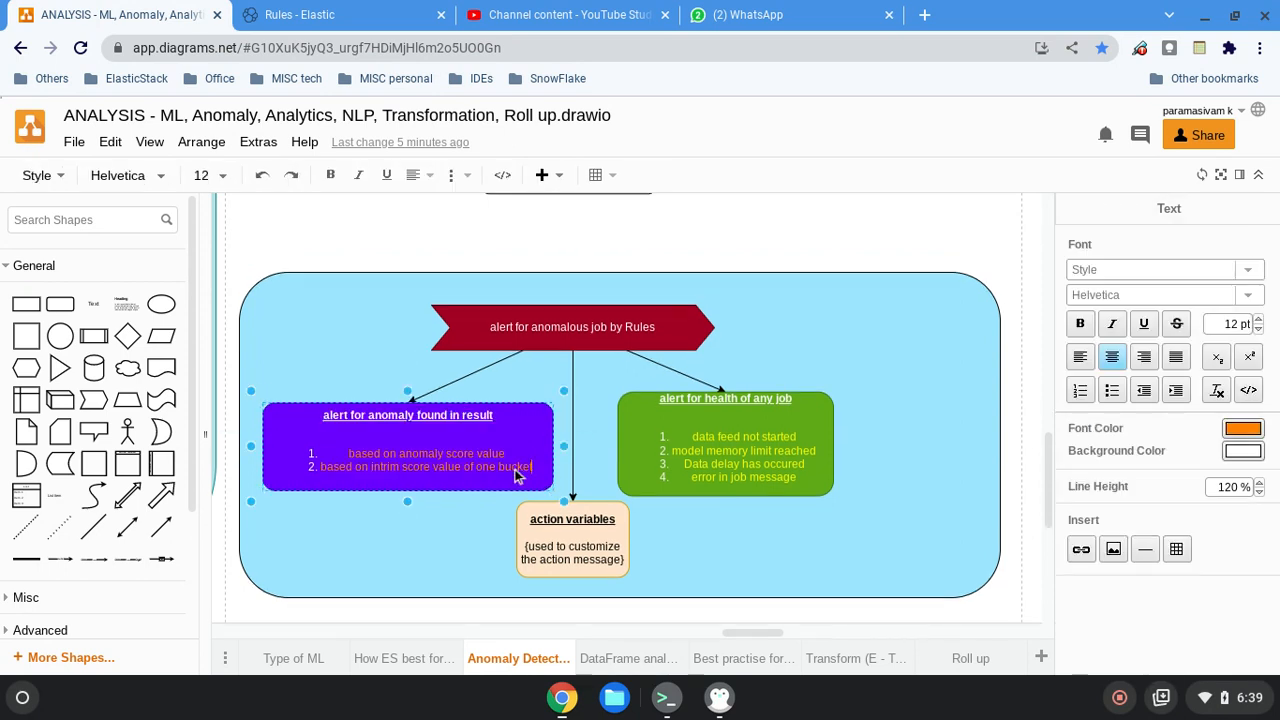
key(Return)
text(Loob)
key(BackSpace)
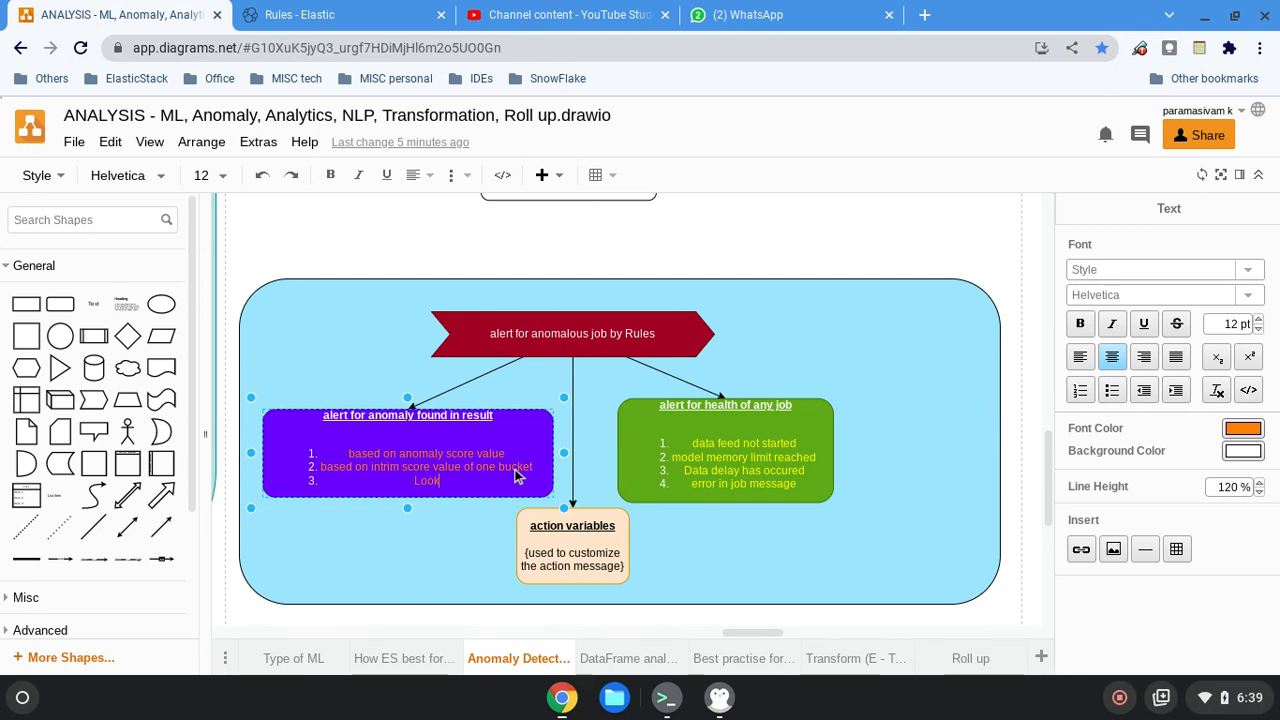
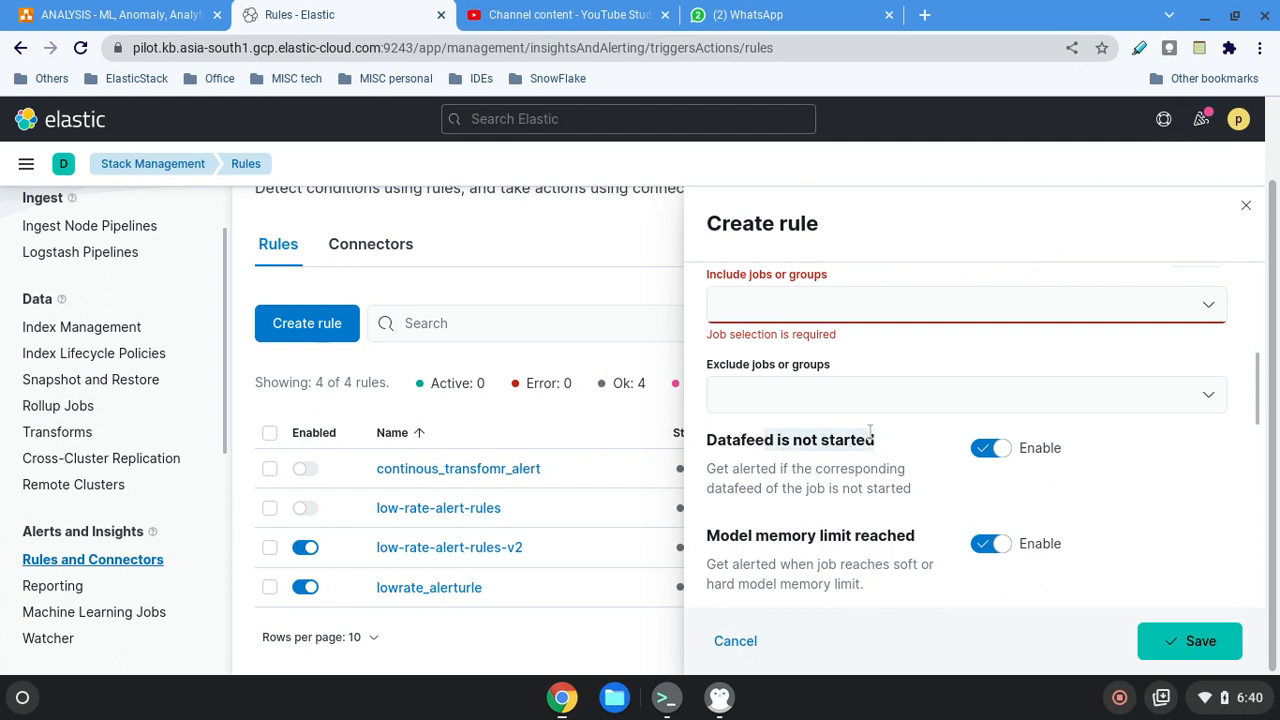
Examine the Datafeed is not started and Model memory limit reached checks, switching each one off and back on.
drag(731, 490, 840, 504)
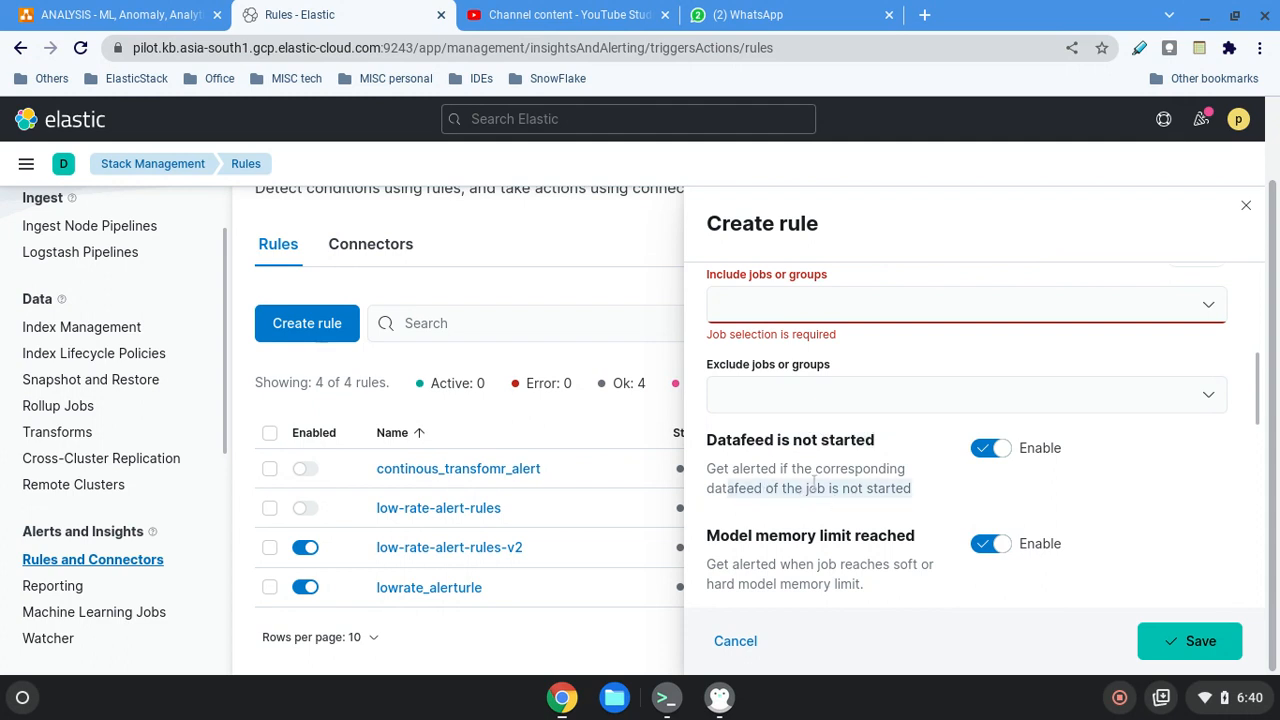
drag(749, 469, 885, 470)
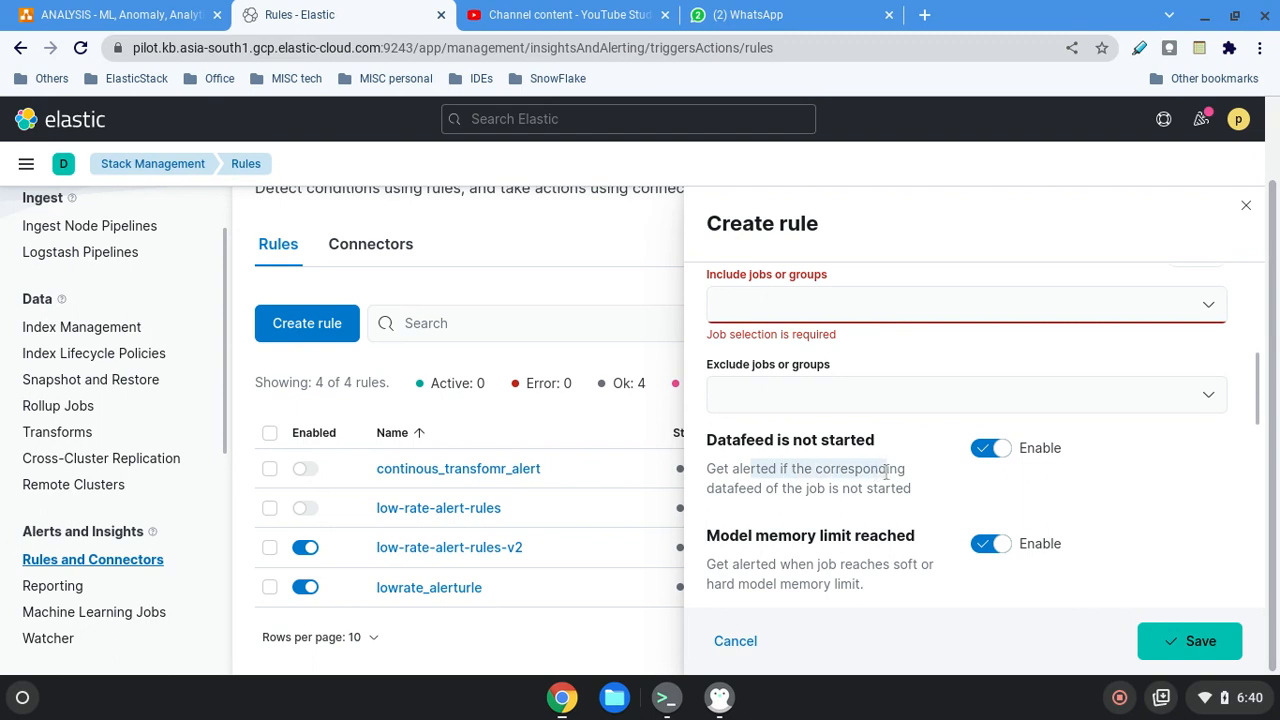
click(986, 450)
click(988, 452)
scroll(800, 500, down, 1)
drag(731, 513, 900, 511)
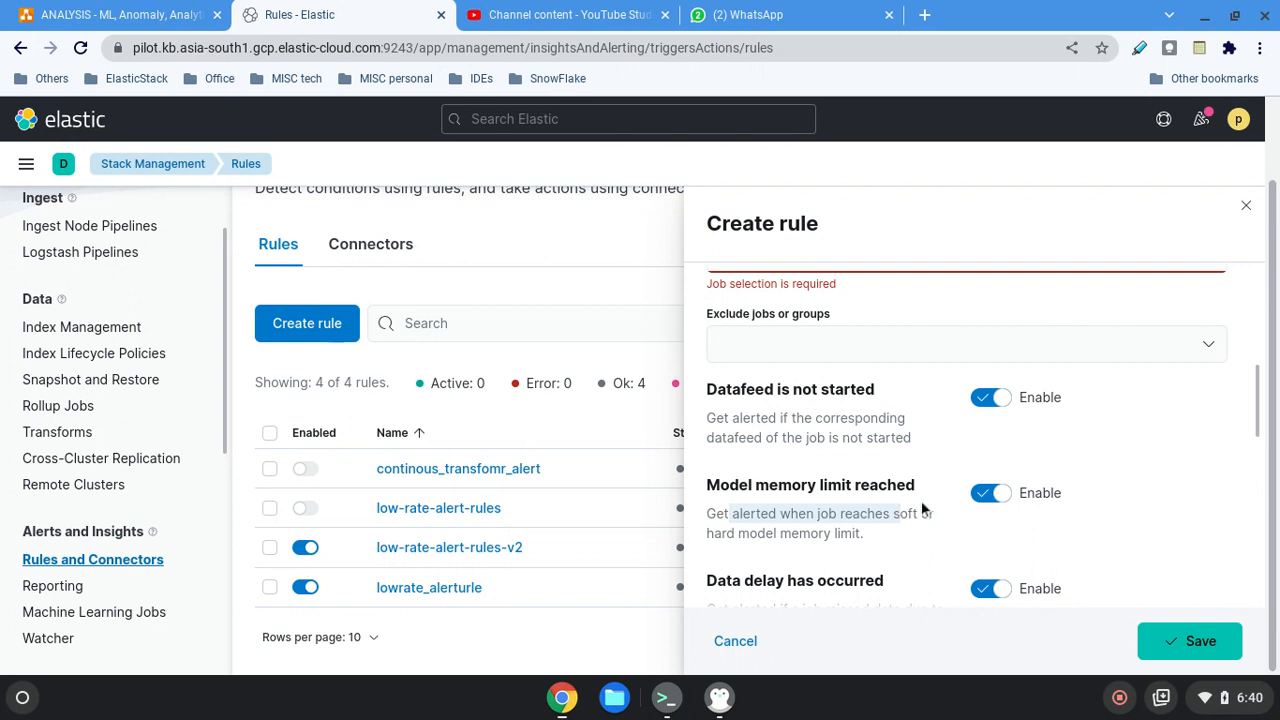
click(996, 494)
click(996, 494)
click(893, 524)
drag(889, 520, 851, 540)
scroll(863, 506, down, 2)
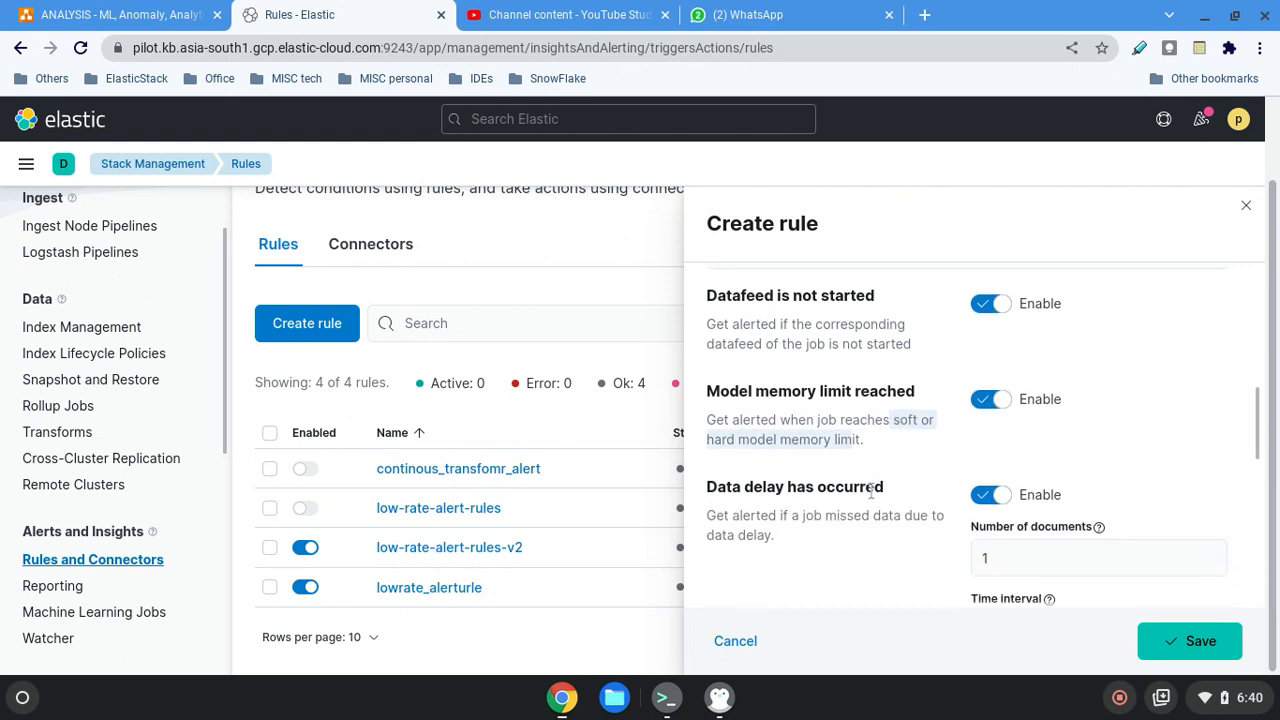
Examine the Data delay has occurred check and its number of documents and time interval settings.
scroll(871, 491, down, 1)
drag(758, 471, 926, 480)
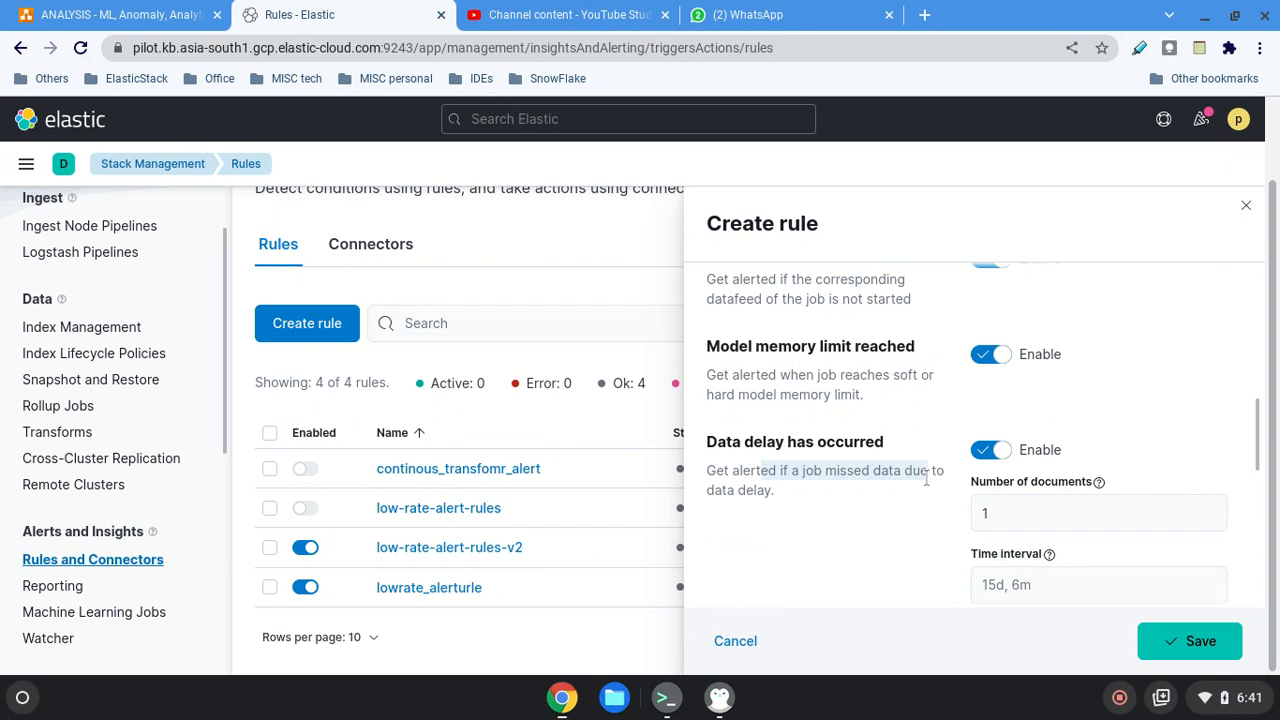
click(848, 495)
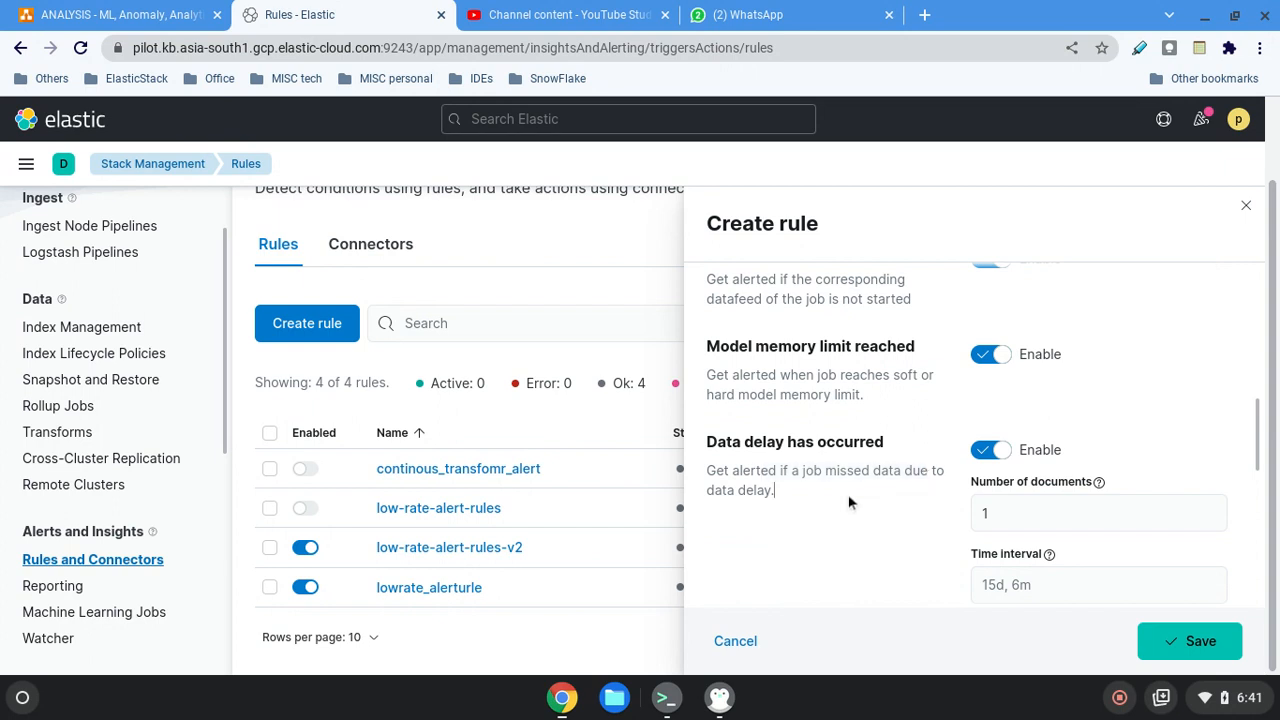
drag(804, 495, 703, 480)
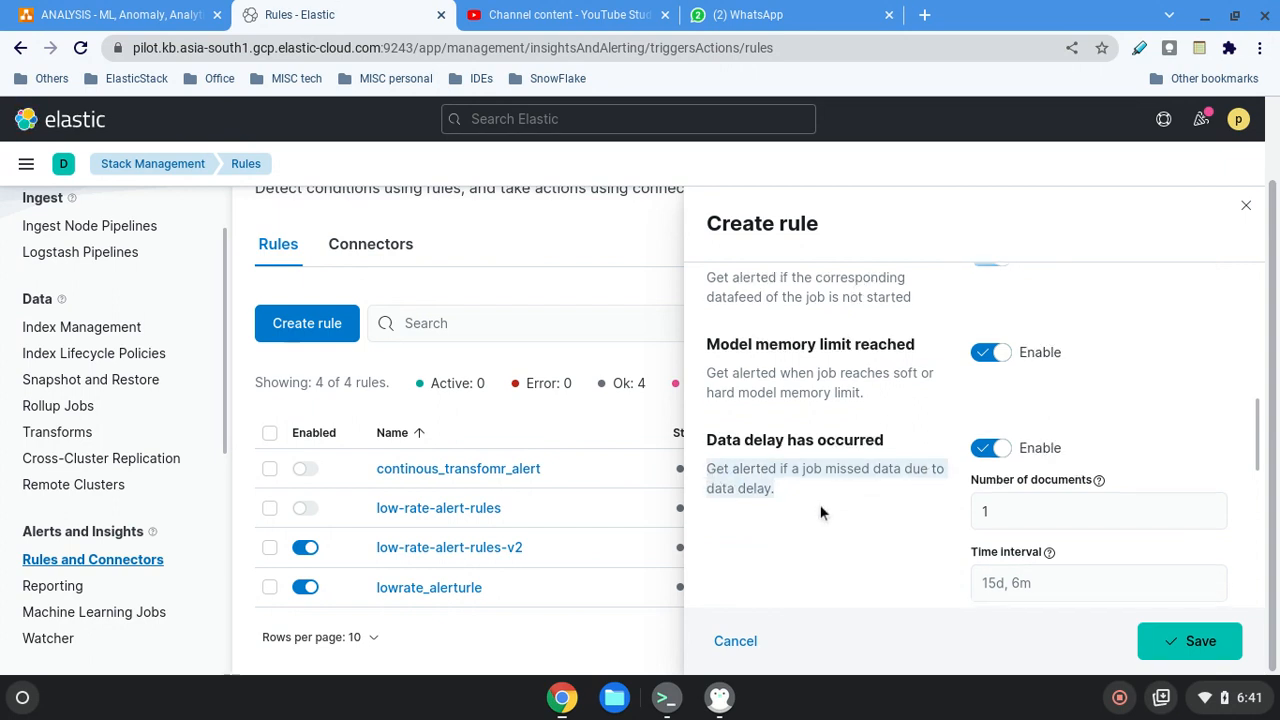
scroll(820, 512, down, 1)
click(994, 519)
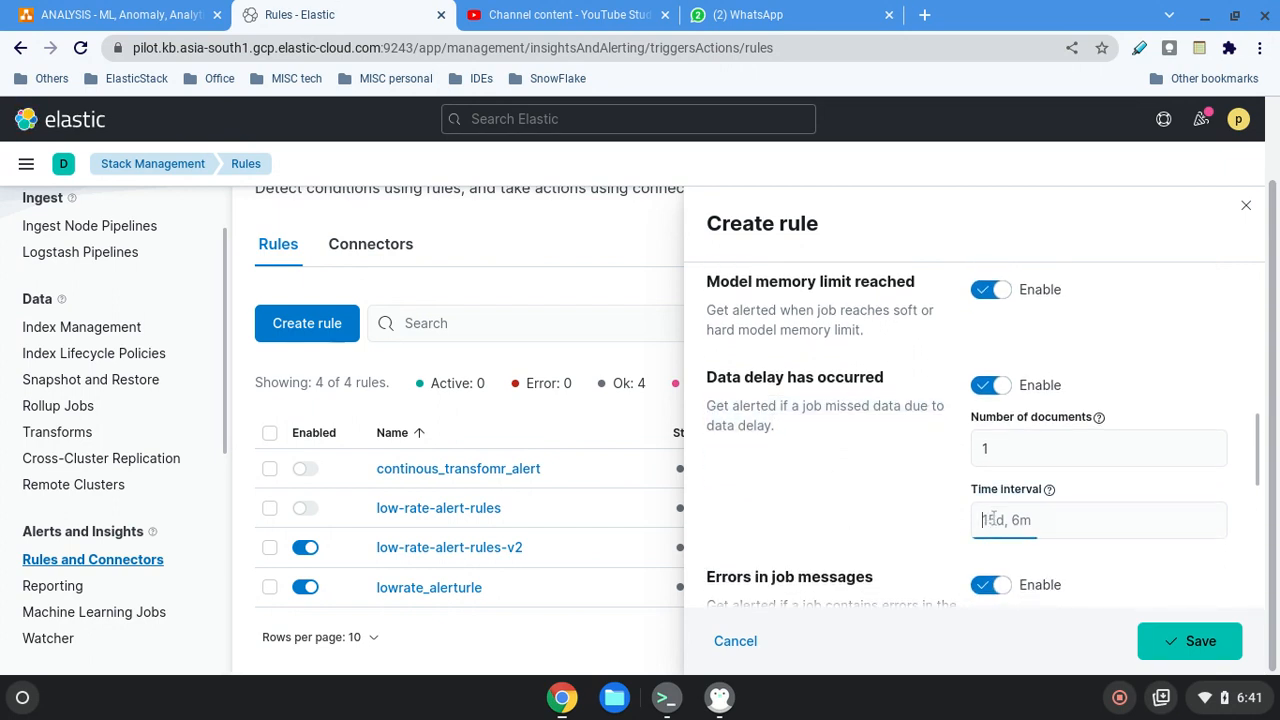
scroll(820, 503, down, 1)
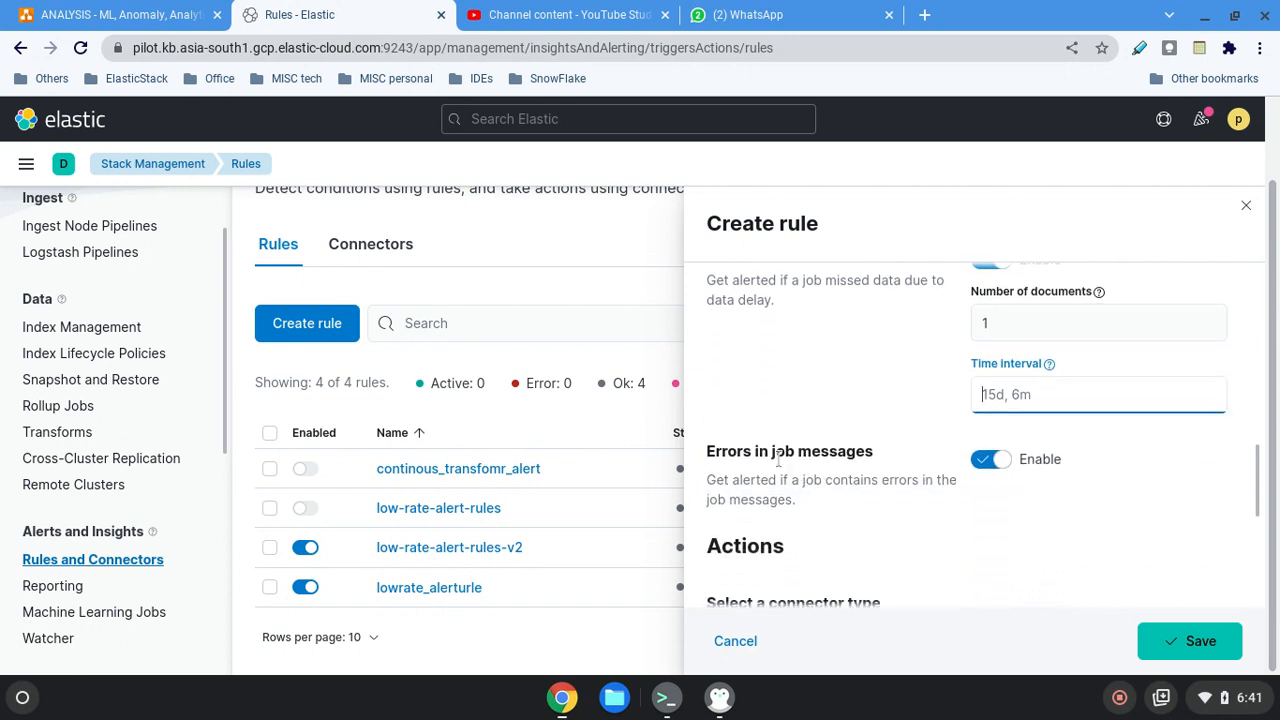
Examine the Errors in job messages check and look back over the data delay and datafeed checks.
drag(717, 451, 874, 452)
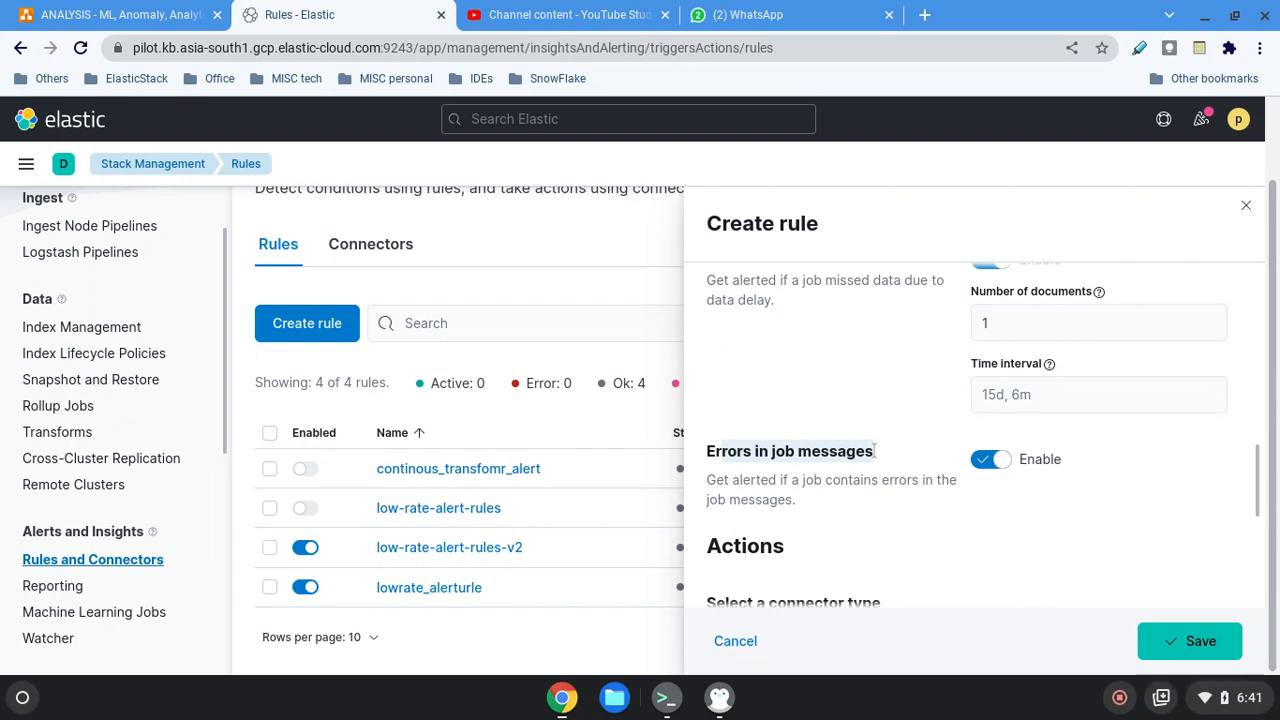
drag(732, 454, 842, 454)
click(809, 450)
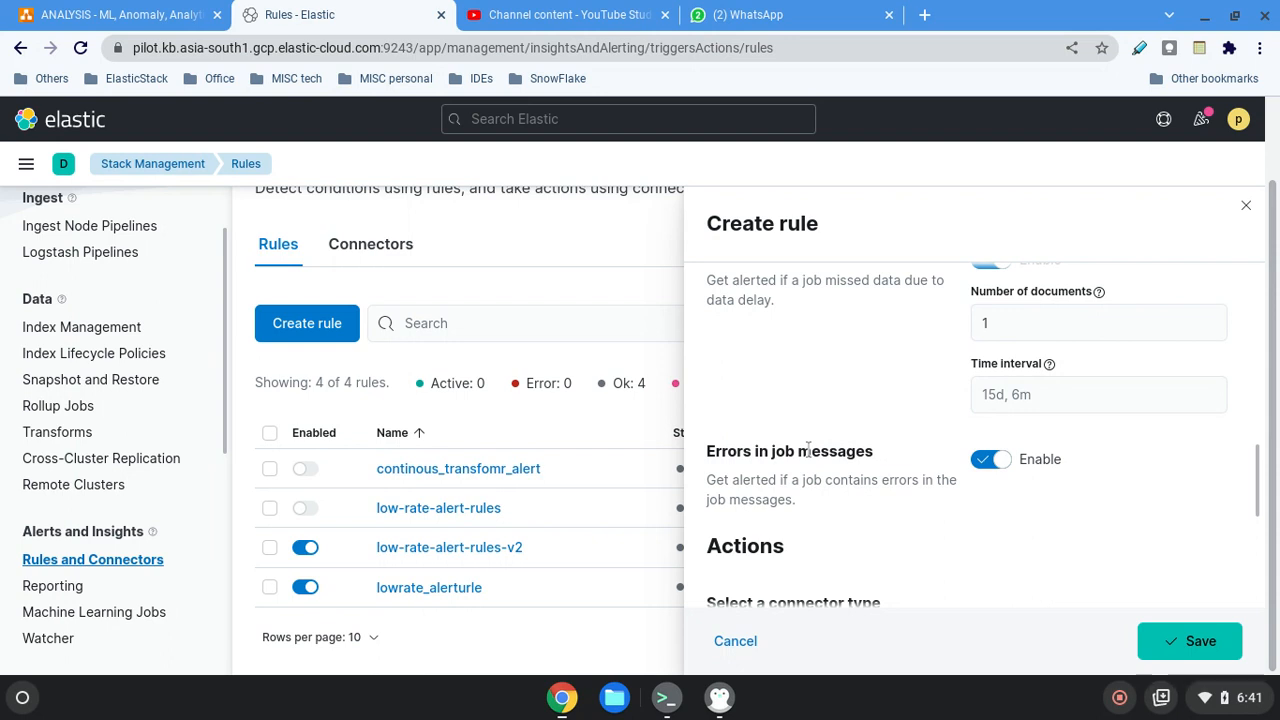
scroll(808, 450, up, 3)
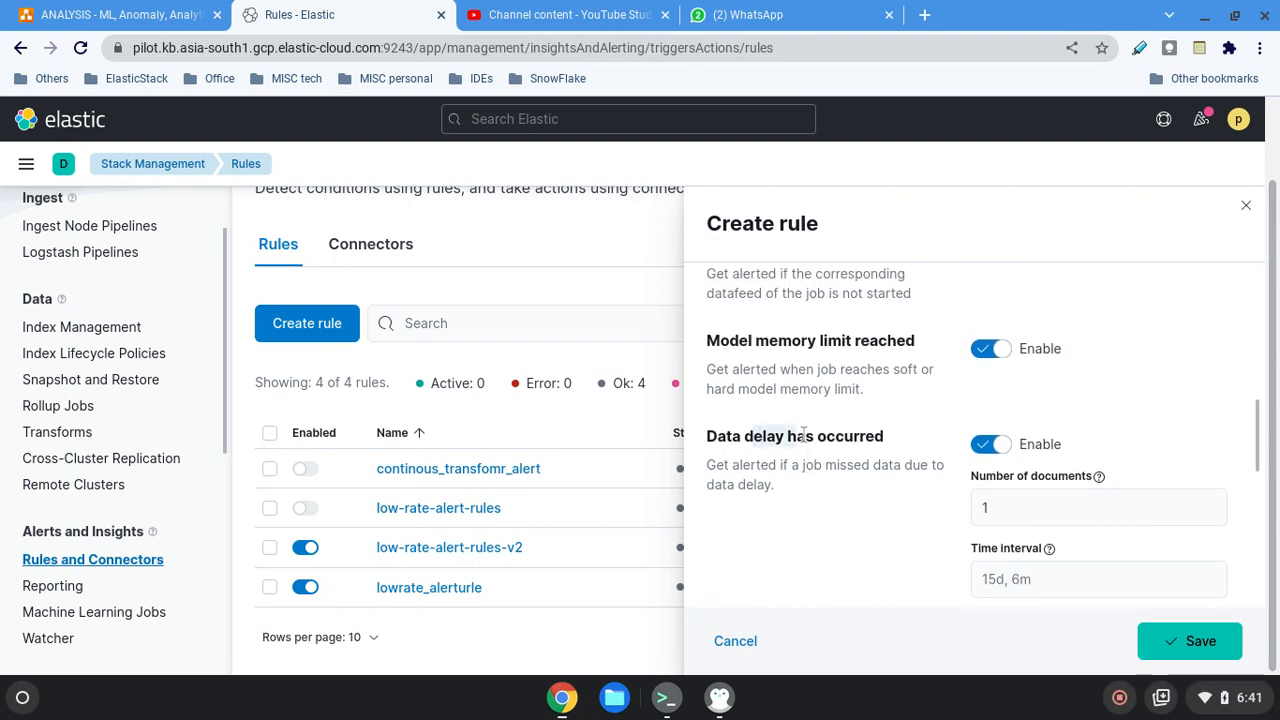
scroll(770, 436, up, 2)
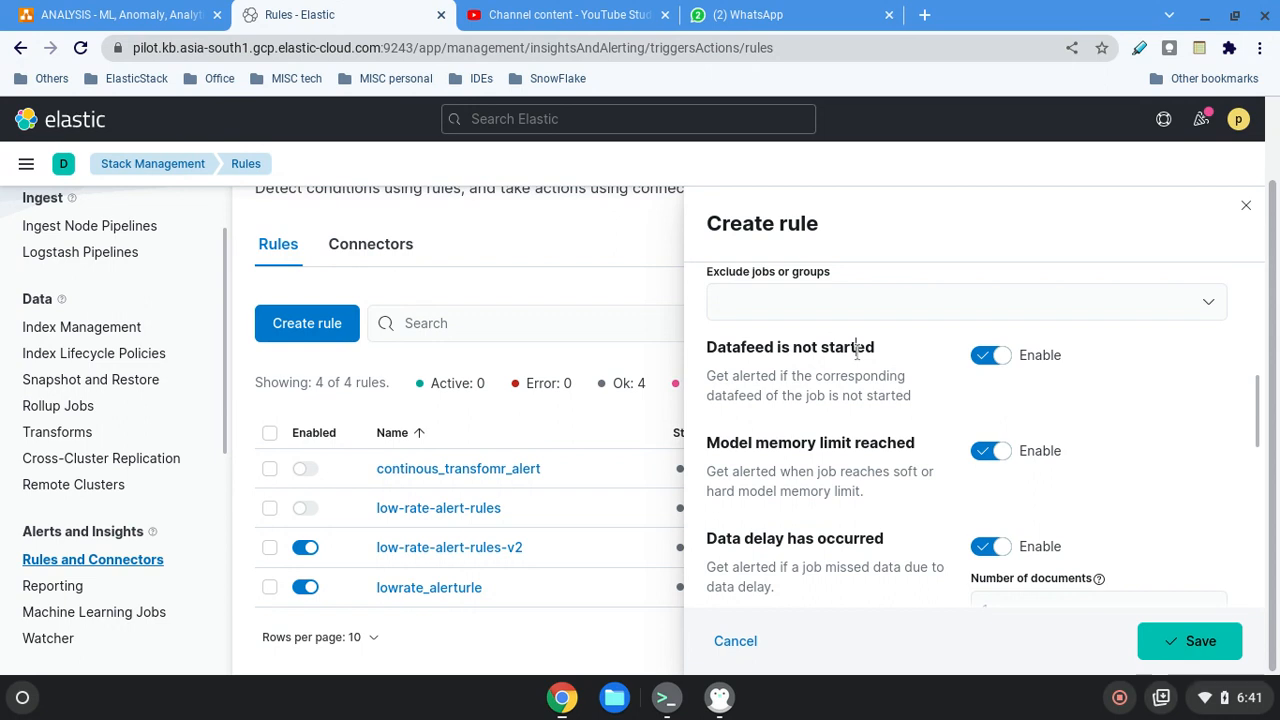
Try all jobs (*) as the included jobs of the health rule, and replace that selection with geo_anomaly_2.
scroll(857, 350, up, 1)
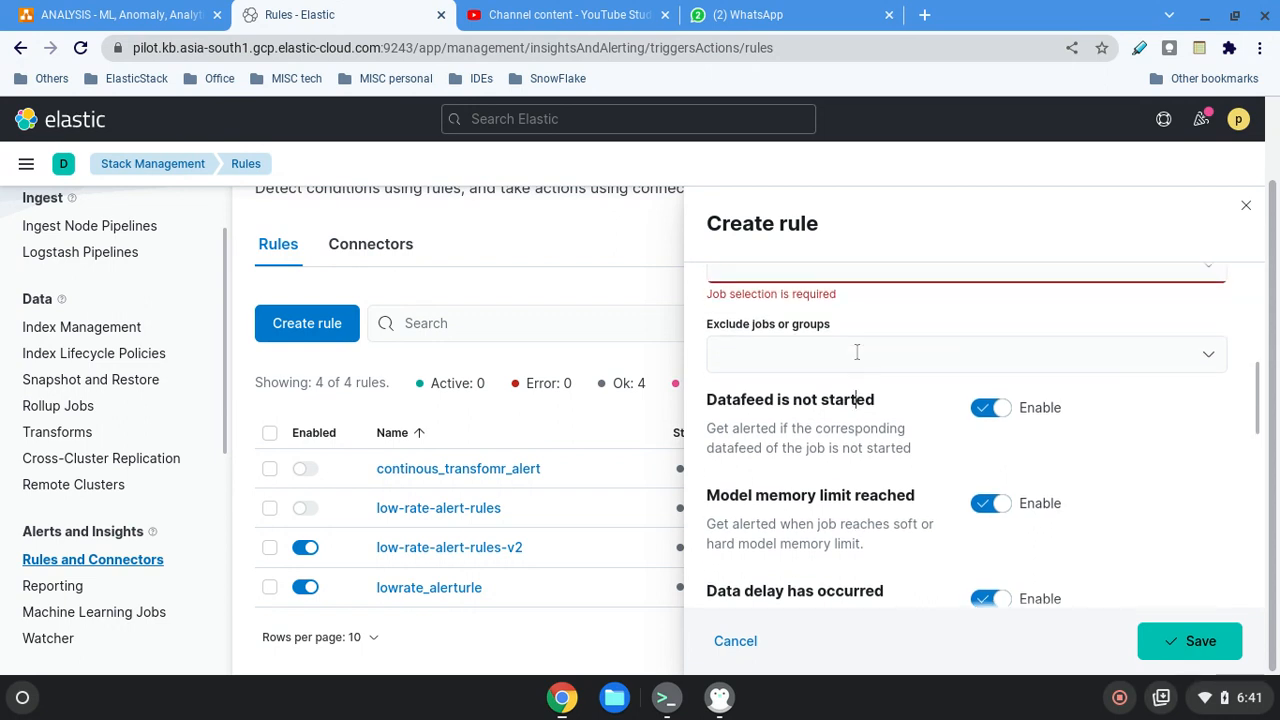
scroll(840, 352, up, 2)
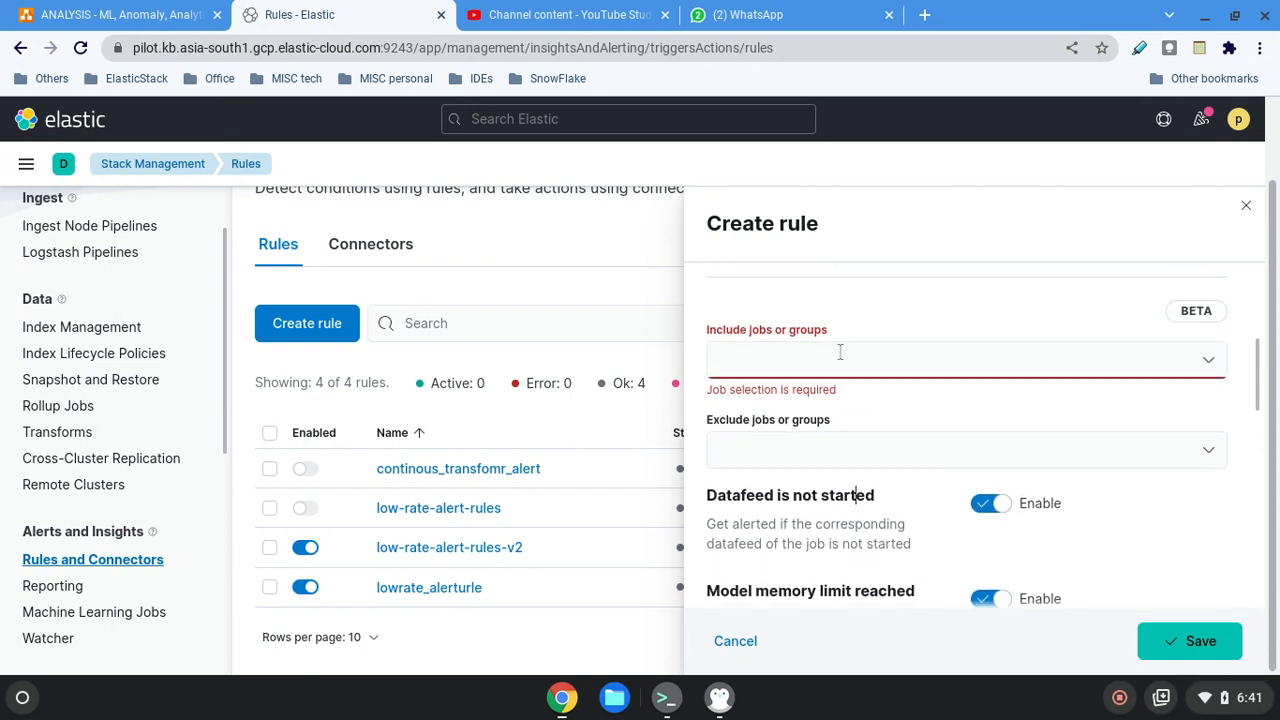
scroll(904, 375, up, 2)
scroll(925, 449, down, 1)
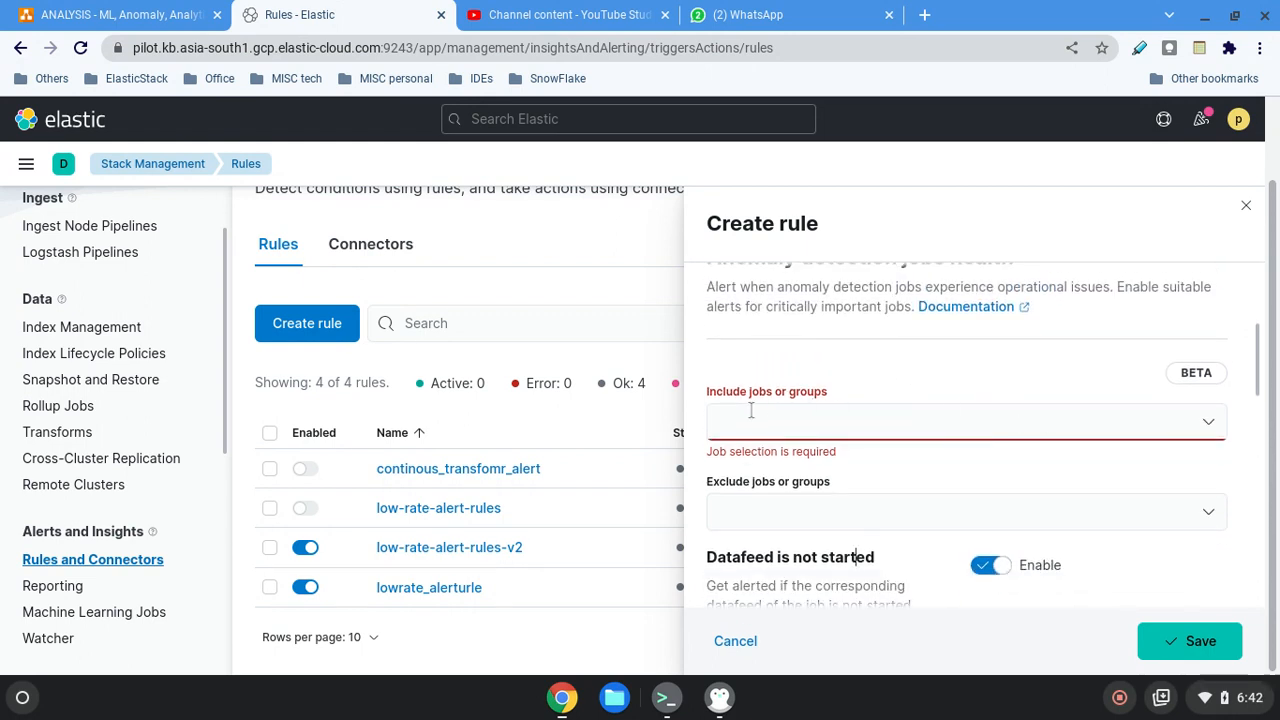
click(750, 410)
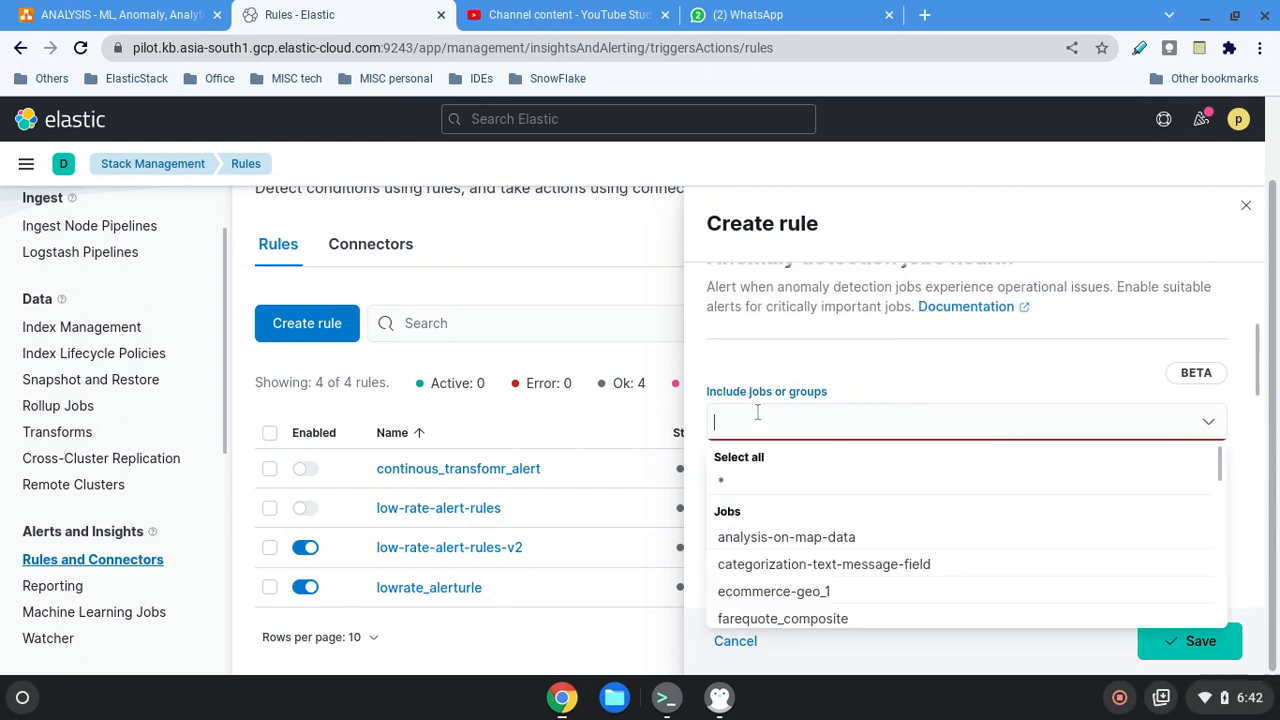
click(716, 485)
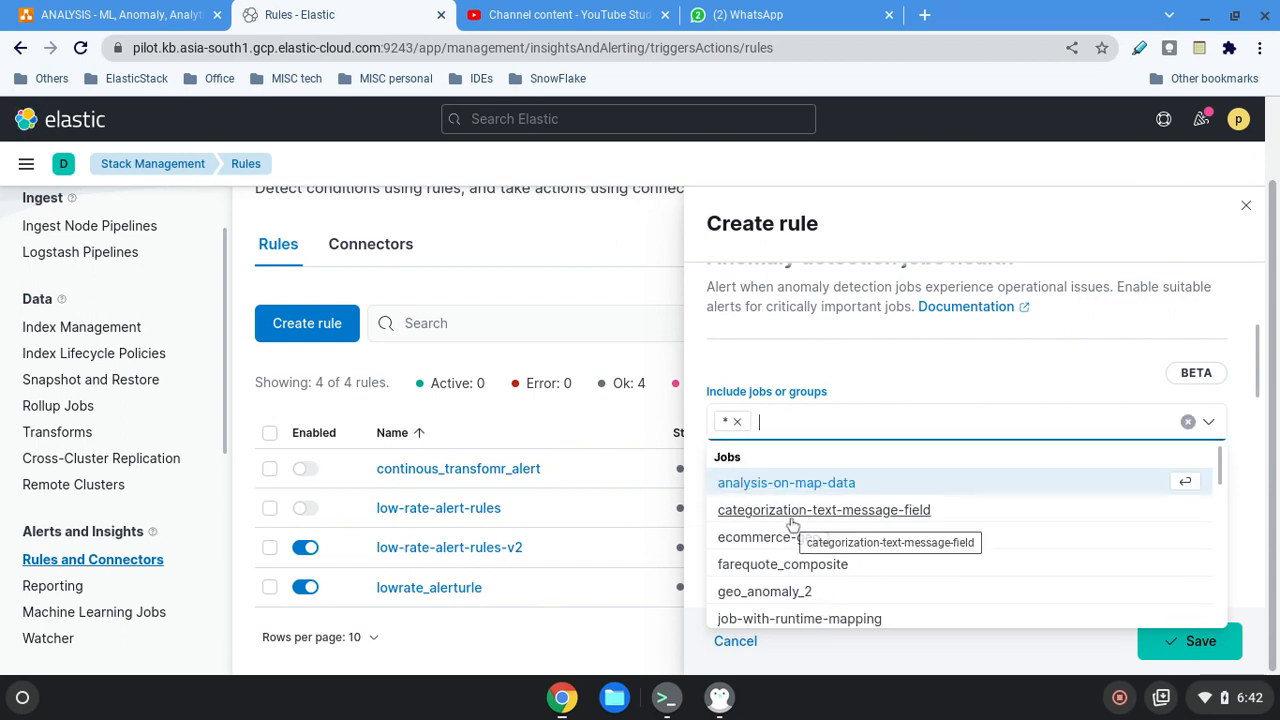
click(789, 591)
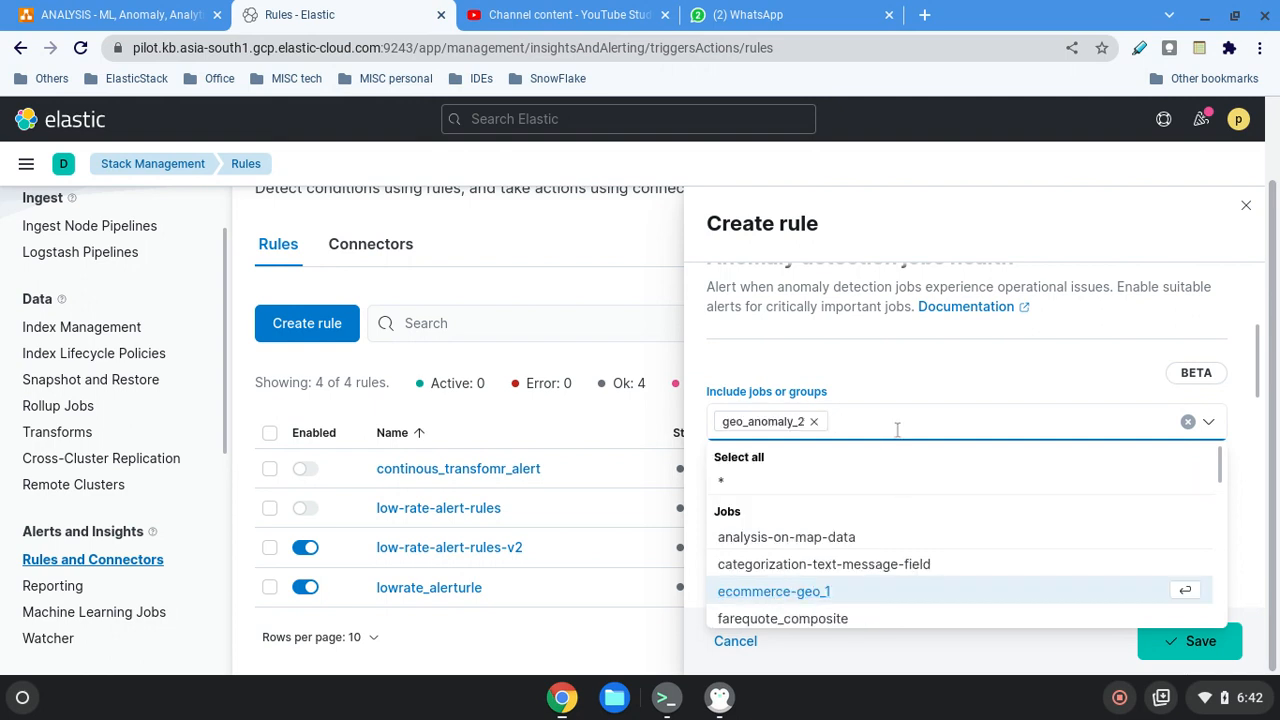
Clear the existing name of the job health rule.
scroll(898, 433, down, 1)
scroll(898, 433, down, 3)
scroll(903, 437, up, 2)
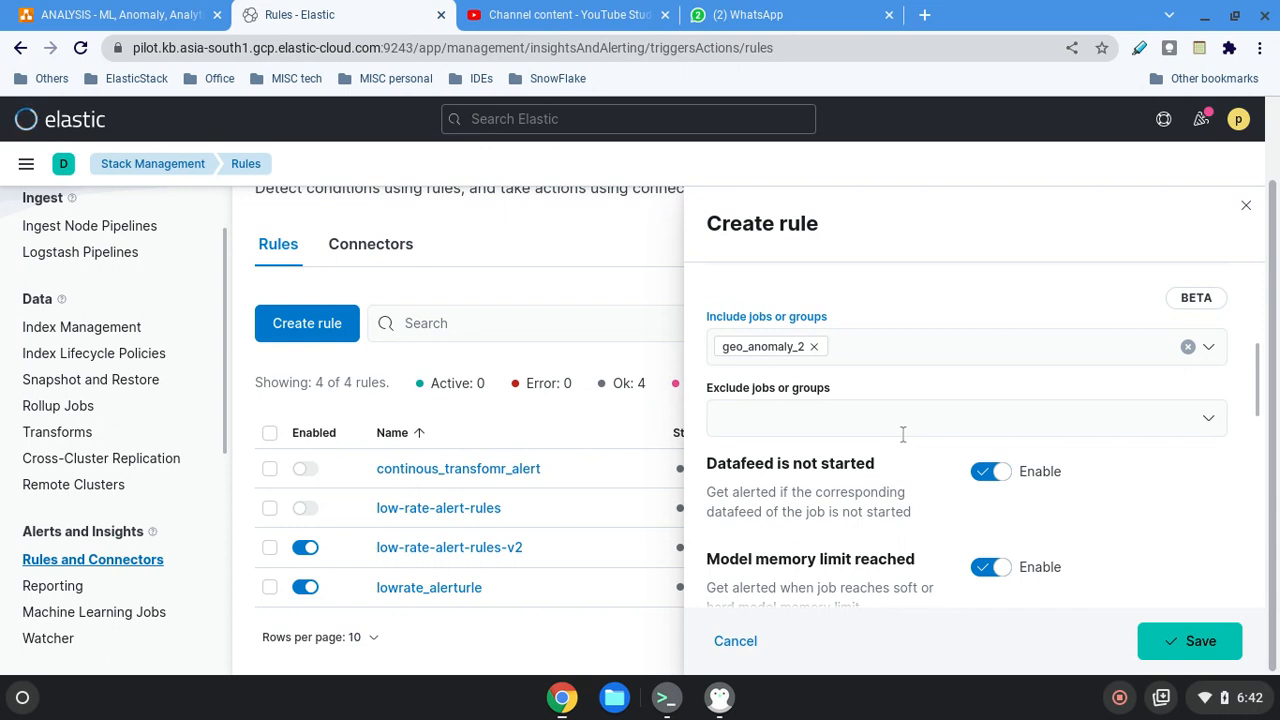
scroll(902, 434, up, 1)
scroll(902, 434, up, 2)
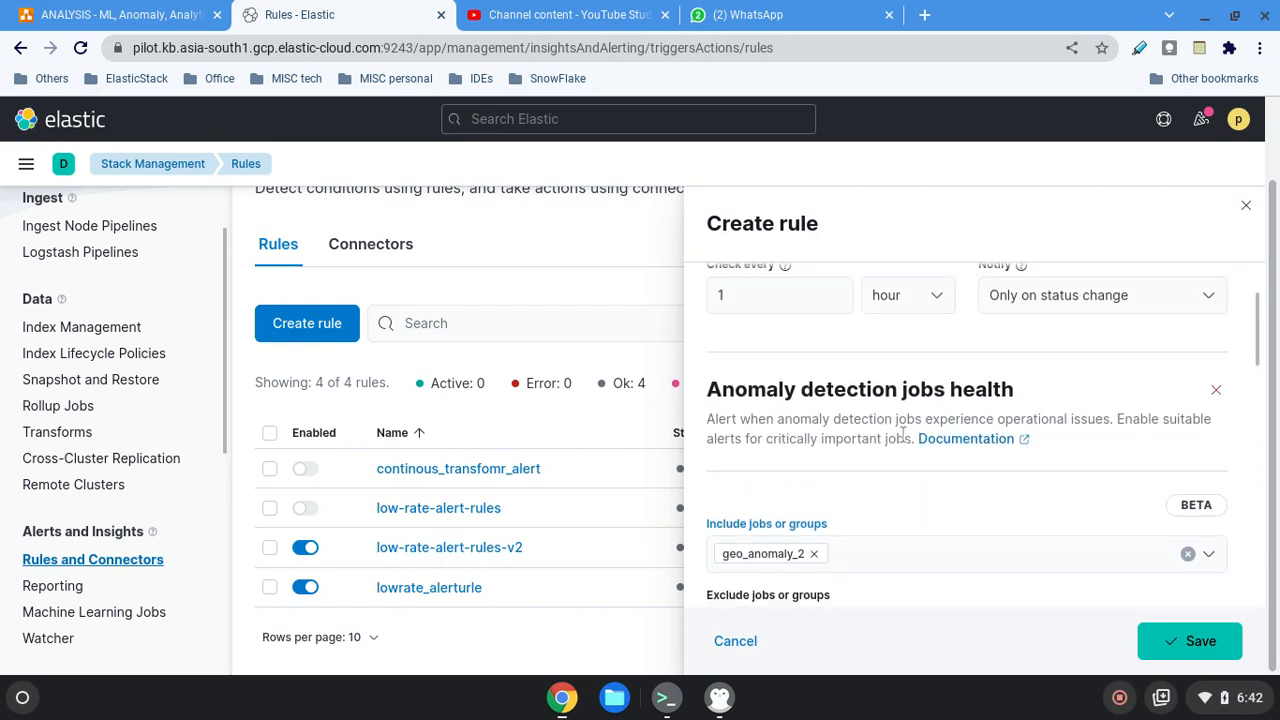
scroll(902, 434, up, 2)
drag(945, 326, 706, 328)
key(BackSpace)
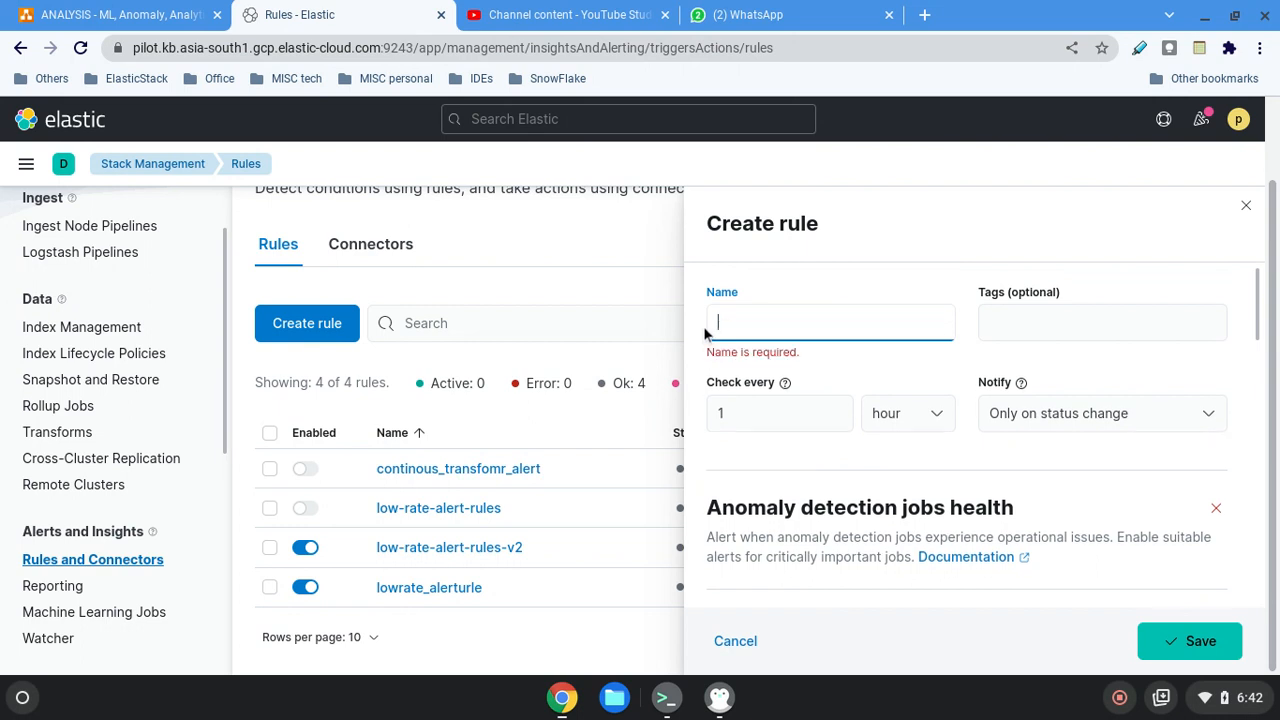
Try to copy the geo_anomaly_2 job name, paste the clipboard text as the rule name and trim it to "based on intri".
scroll(810, 500, down, 1)
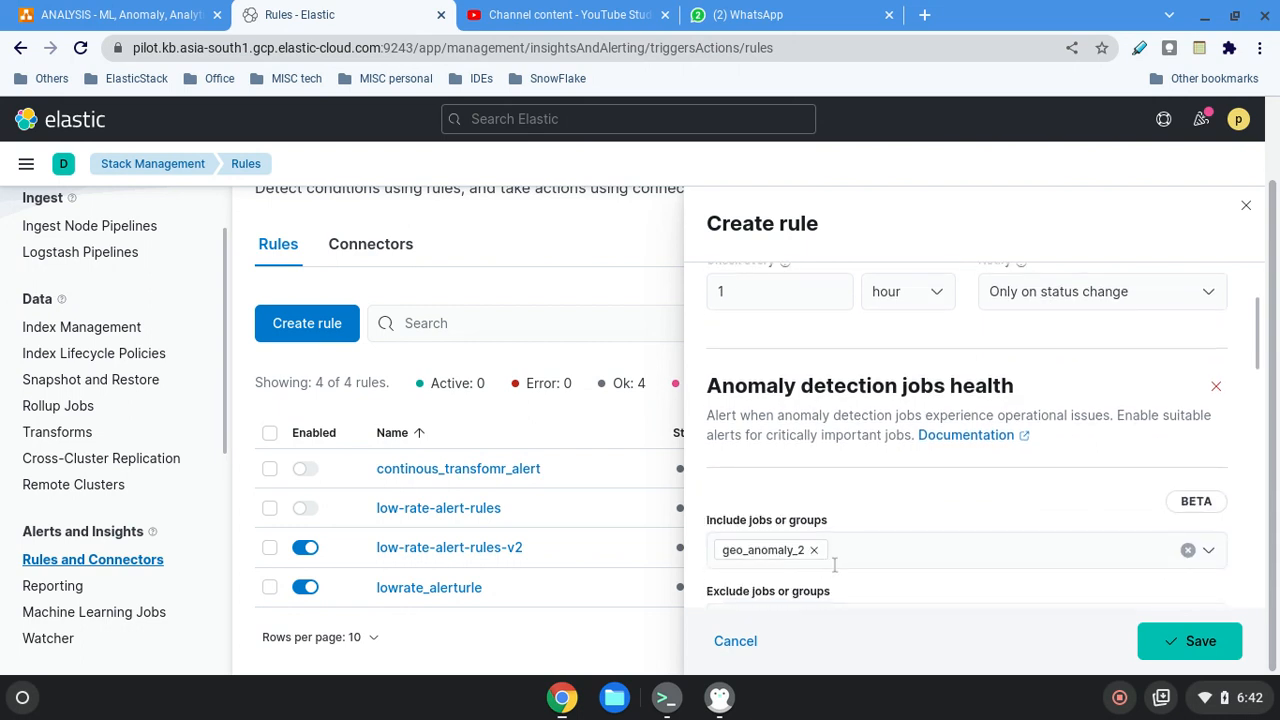
drag(723, 551, 753, 560)
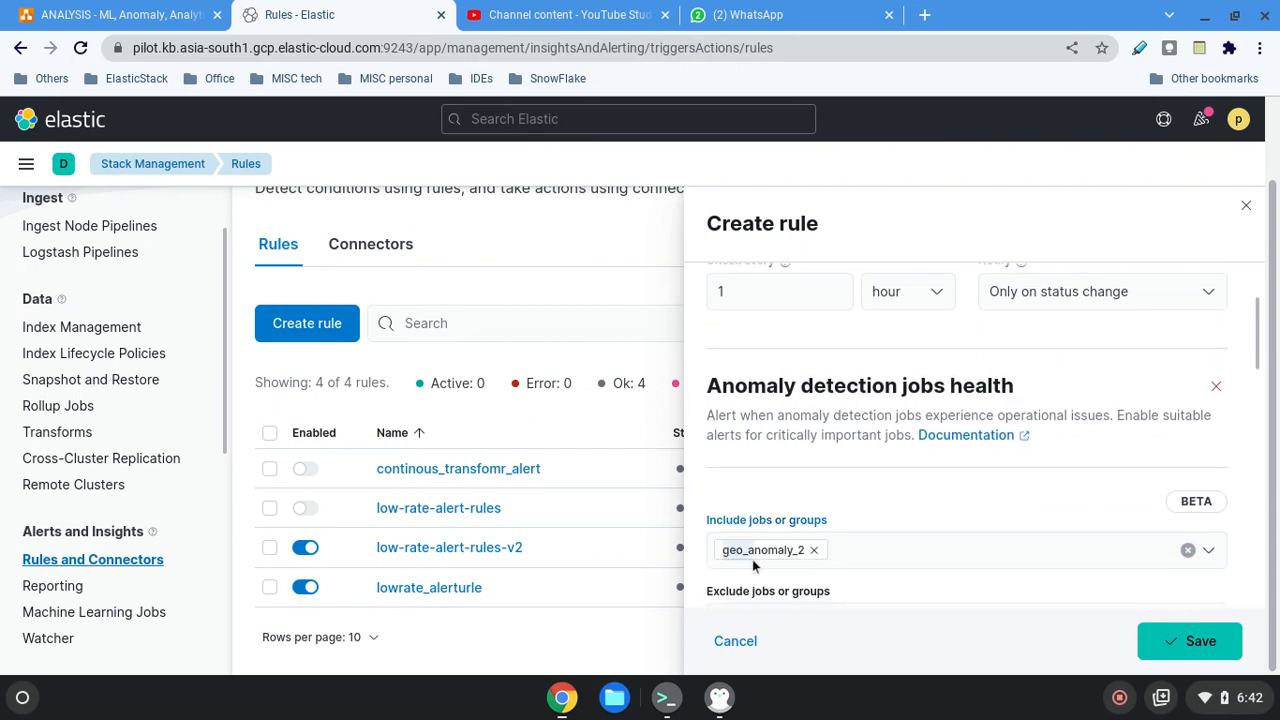
click(806, 556)
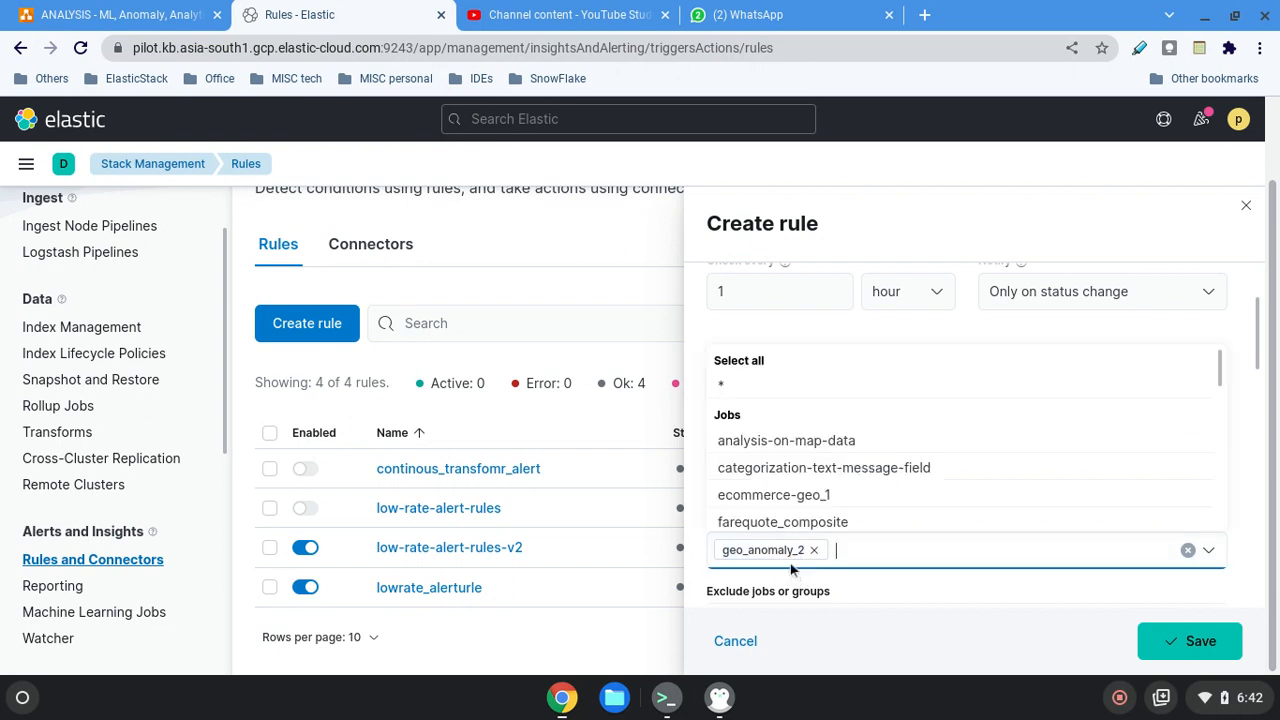
scroll(791, 571, up, 5)
click(742, 321)
key(ctrl+v)
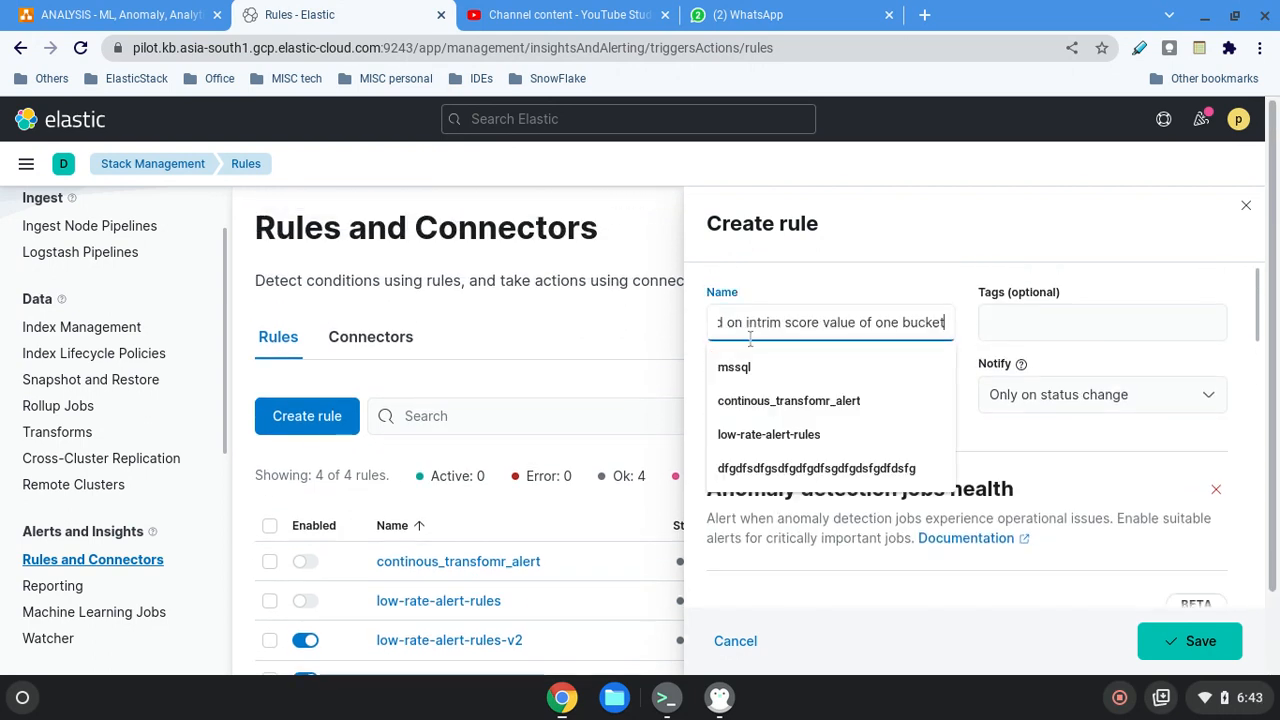
key(BackSpace)
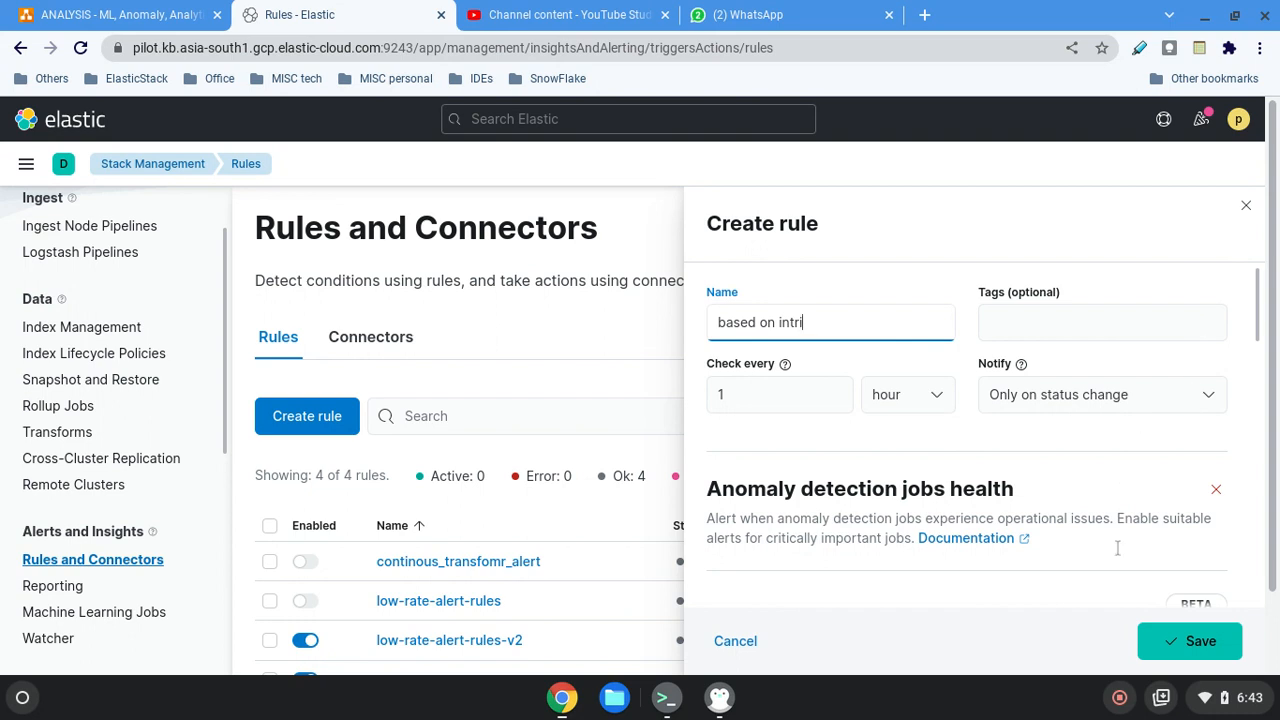
Remove the Anomaly detection jobs health type from the rule and look through the available rule types to the Machine Learning ones.
click(1216, 490)
scroll(1100, 450, down, 5)
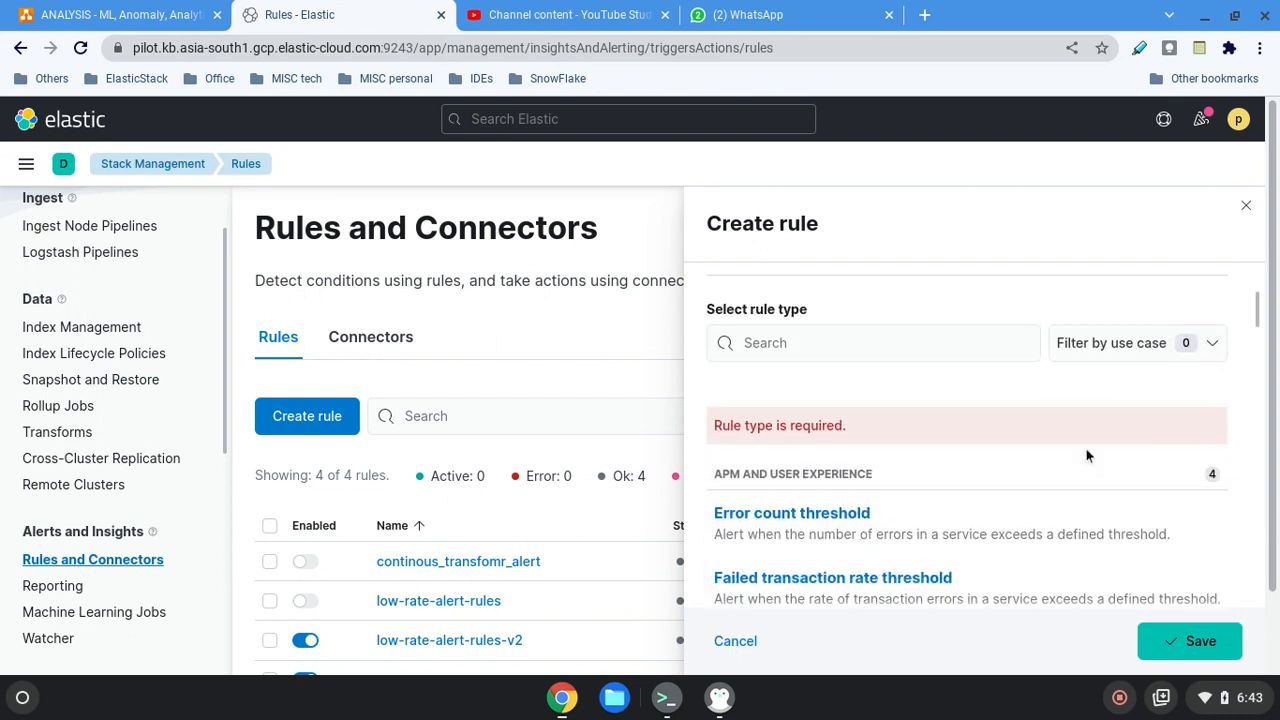
scroll(1018, 447, down, 3)
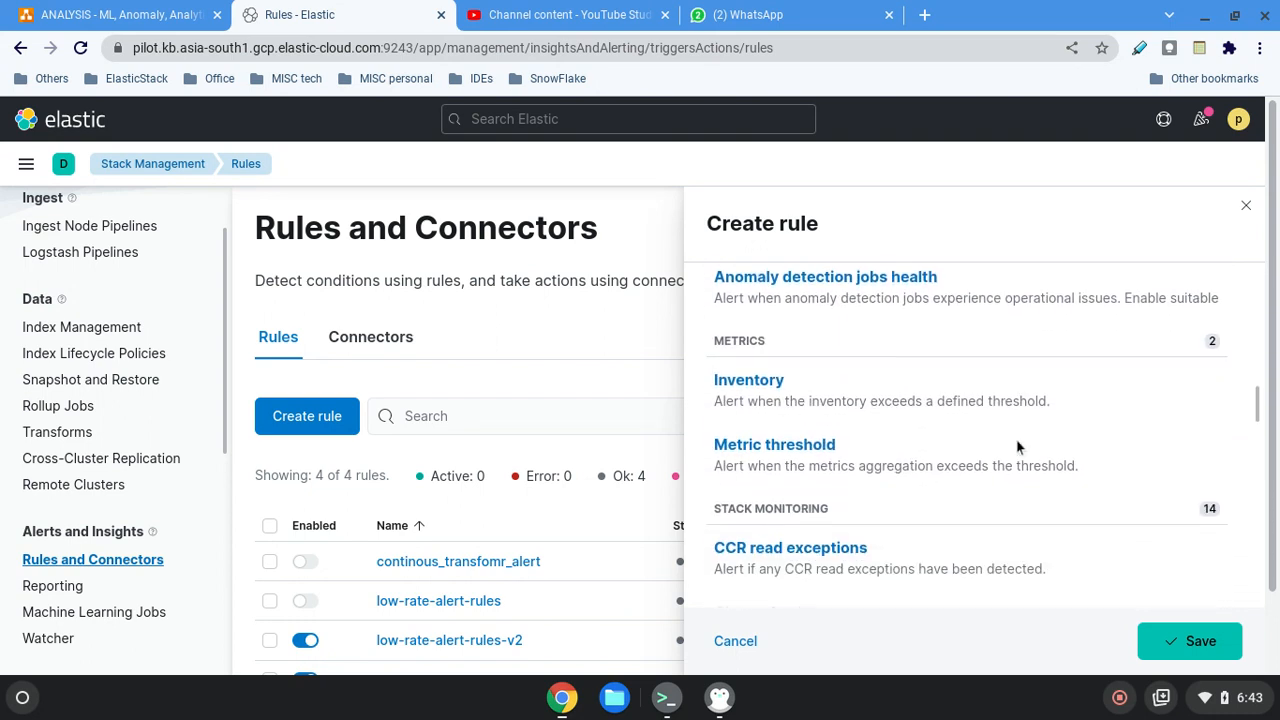
scroll(1018, 447, down, 6)
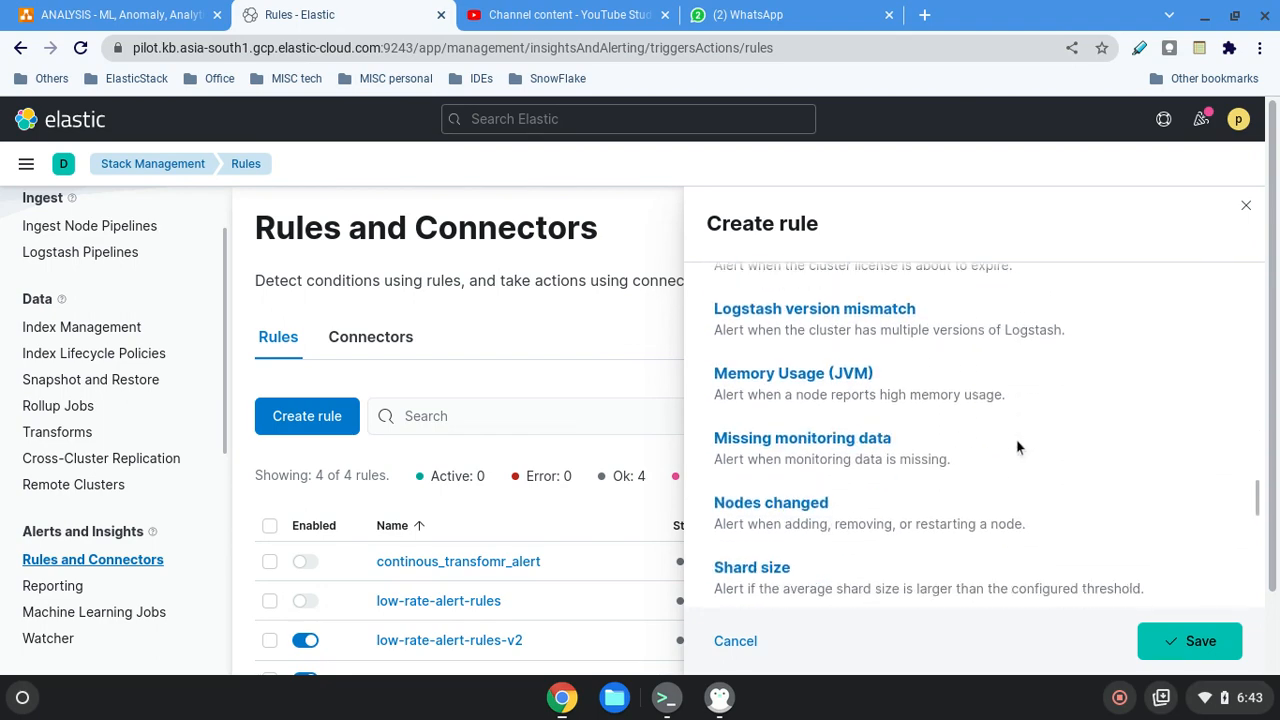
scroll(1018, 447, down, 2)
scroll(1018, 447, up, 10)
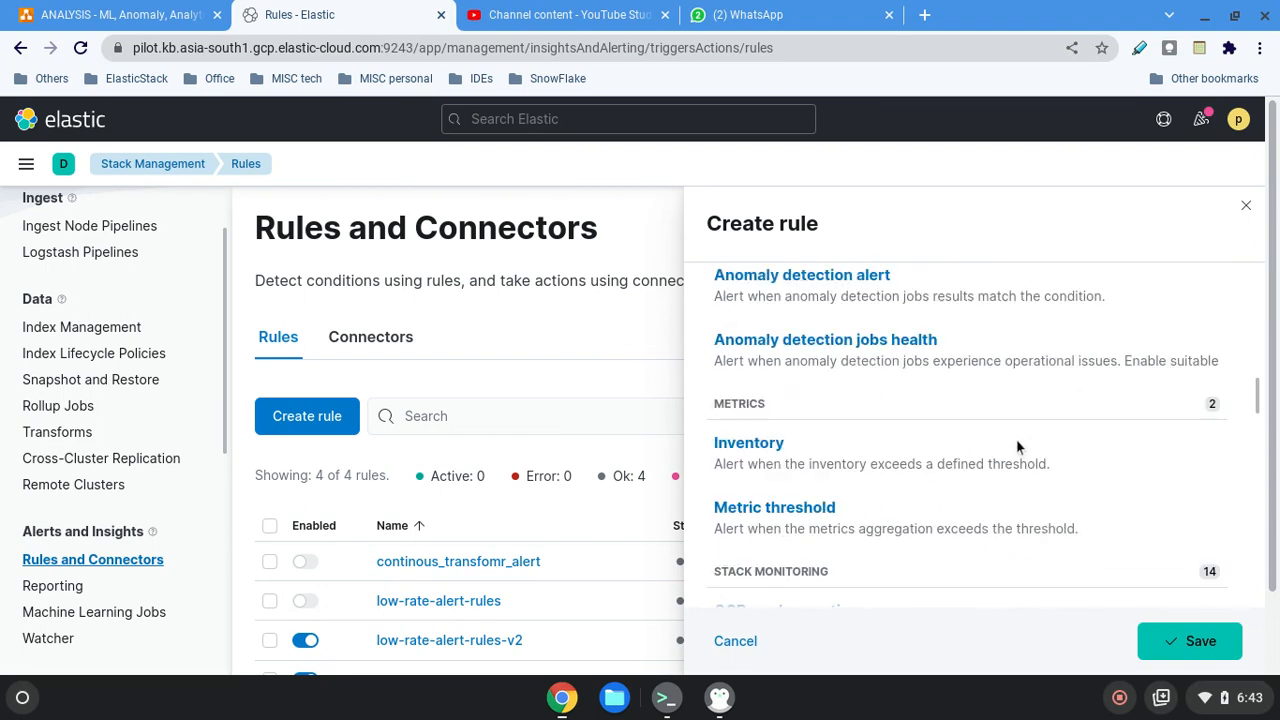
scroll(1018, 447, up, 2)
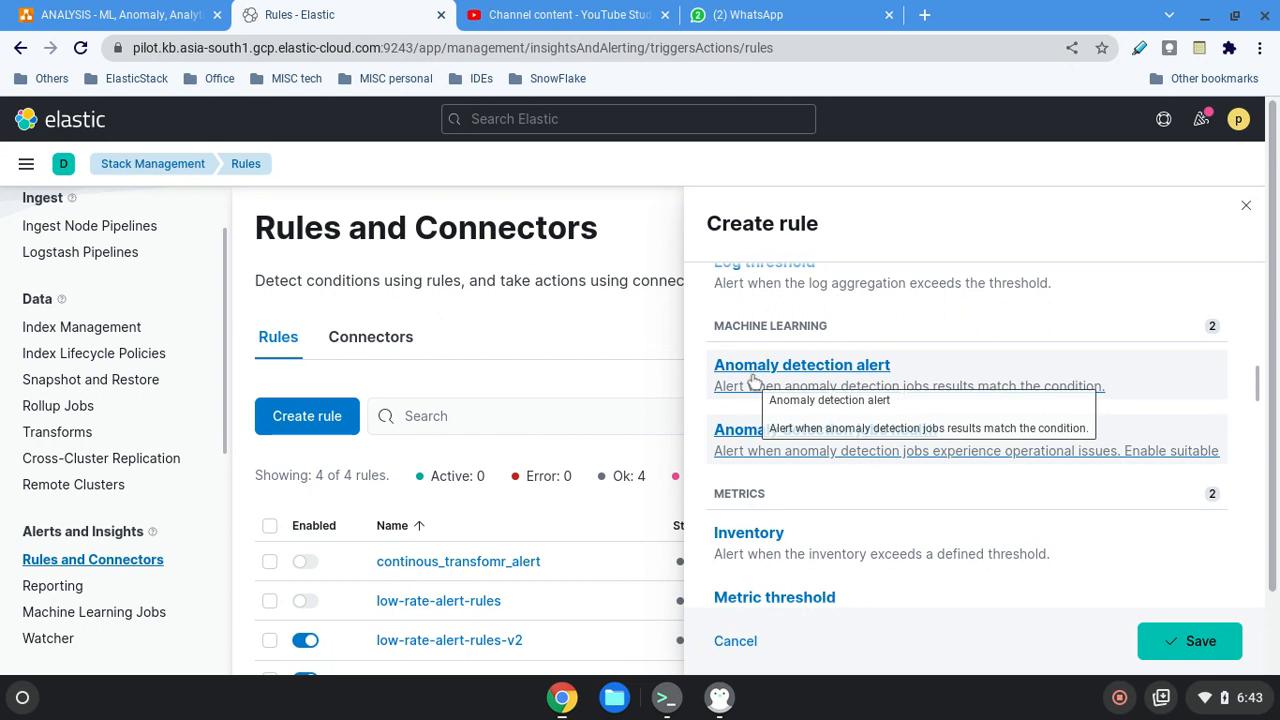
Glance at the YouTube Studio channel content and switch to the diagrams.net drawing to view the alert rules overview.
click(556, 10)
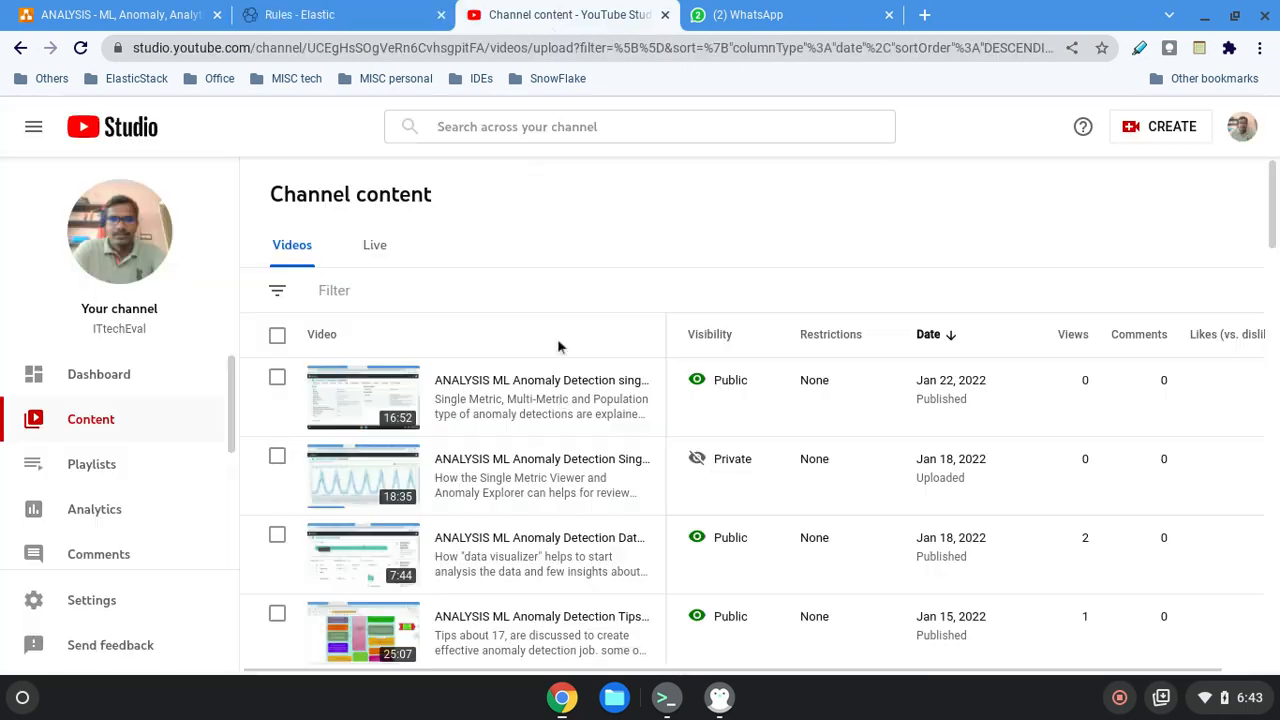
scroll(600, 508, down, 1)
click(328, 12)
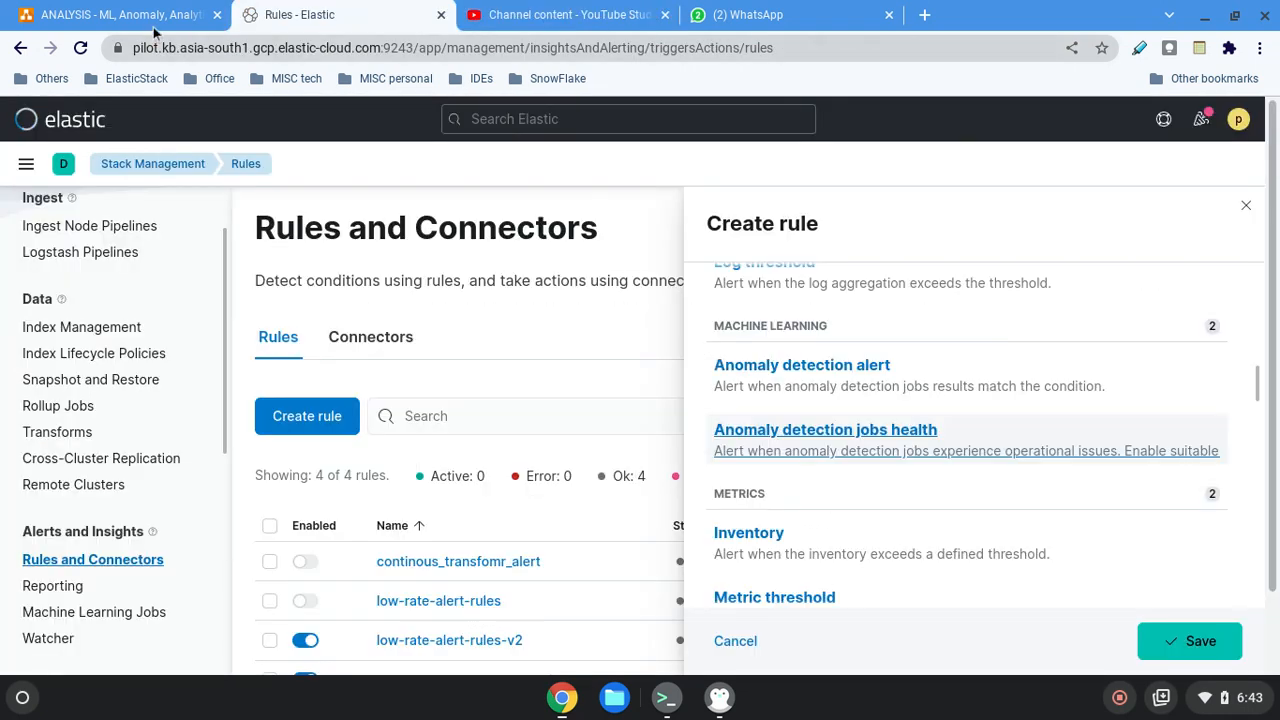
click(125, 14)
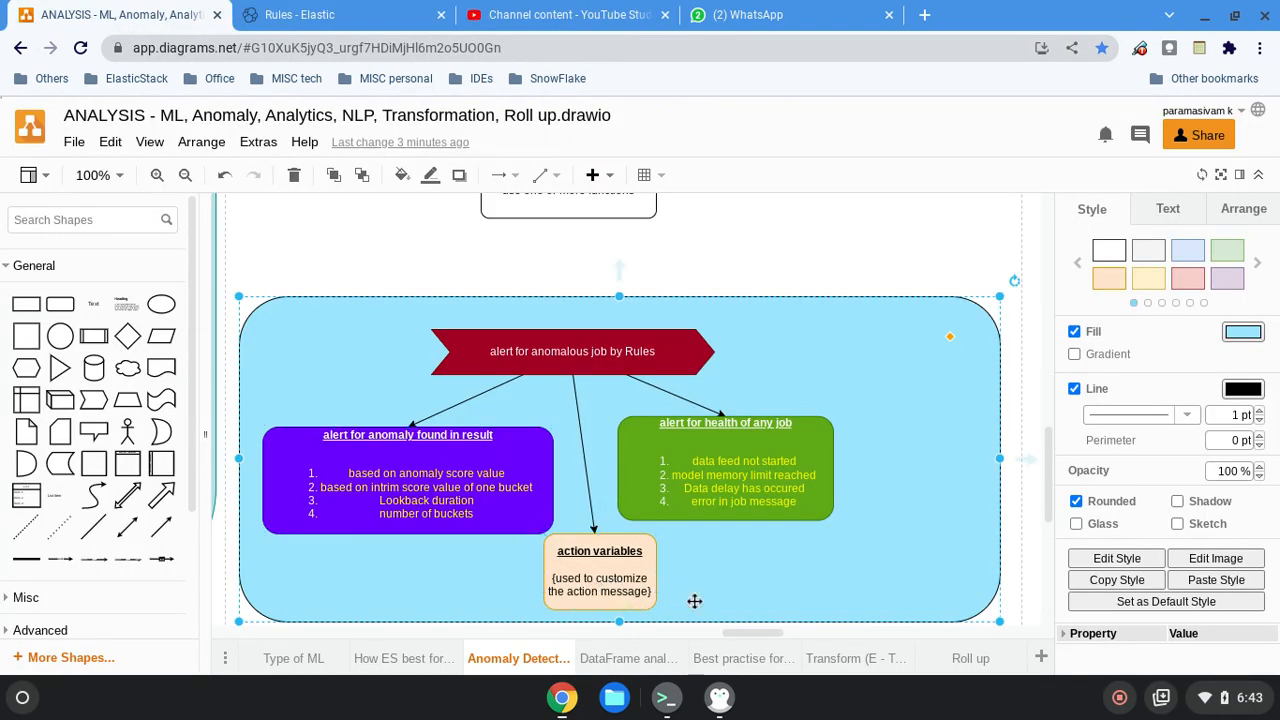